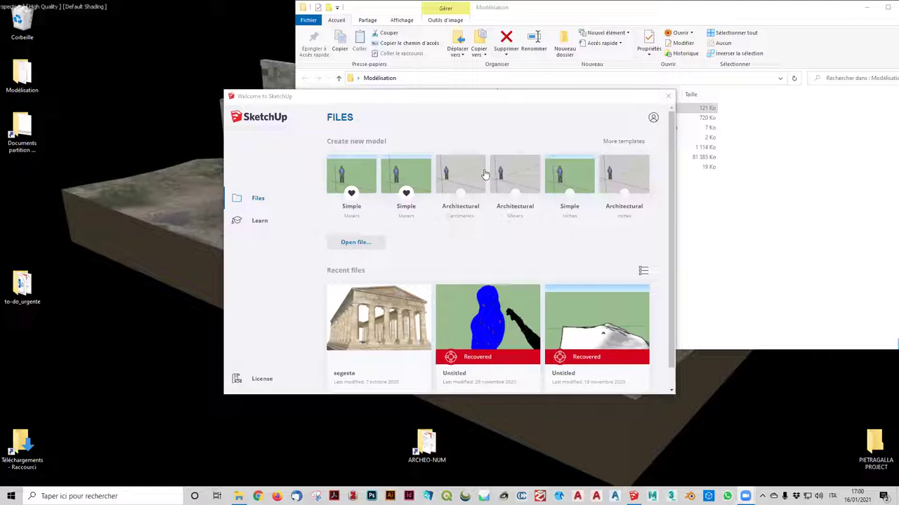
Step: Start a new model from the Simple (Meters) template in the Welcome window
left_click(360, 177)
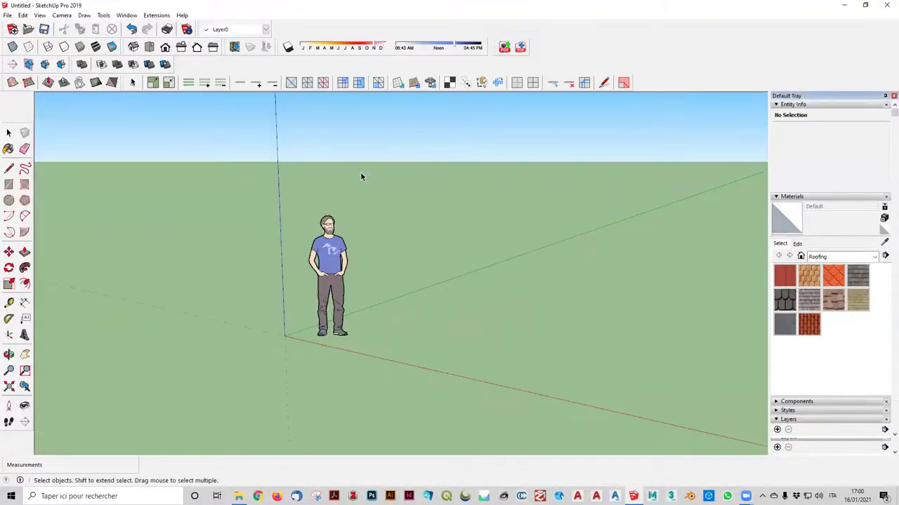
left_click(130, 15)
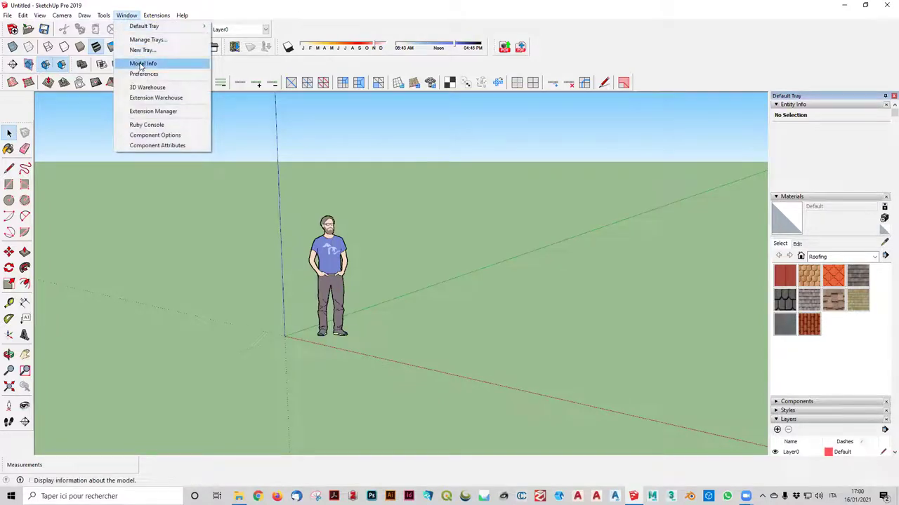
left_click(141, 64)
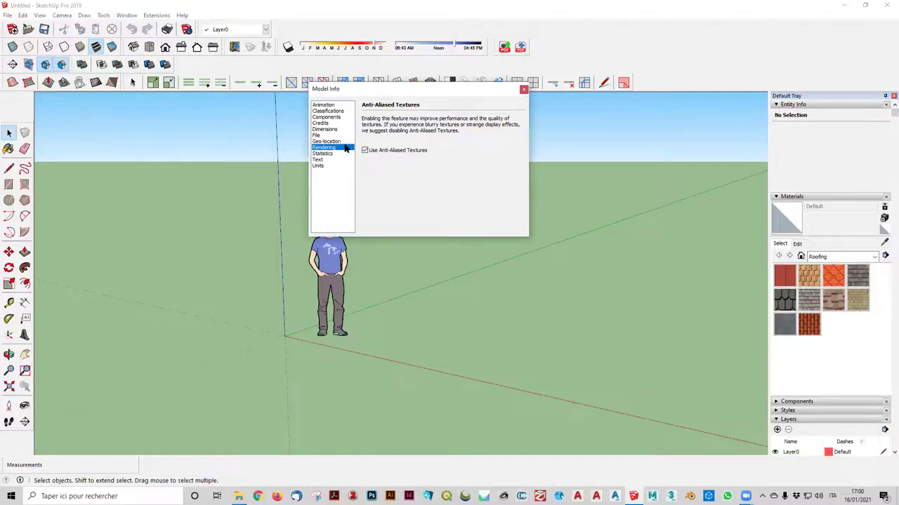
left_click(319, 165)
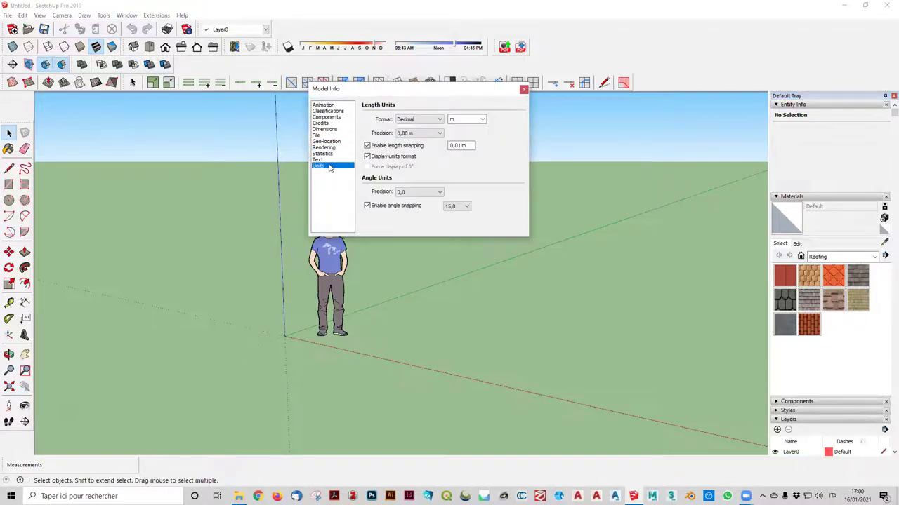
left_click(482, 119)
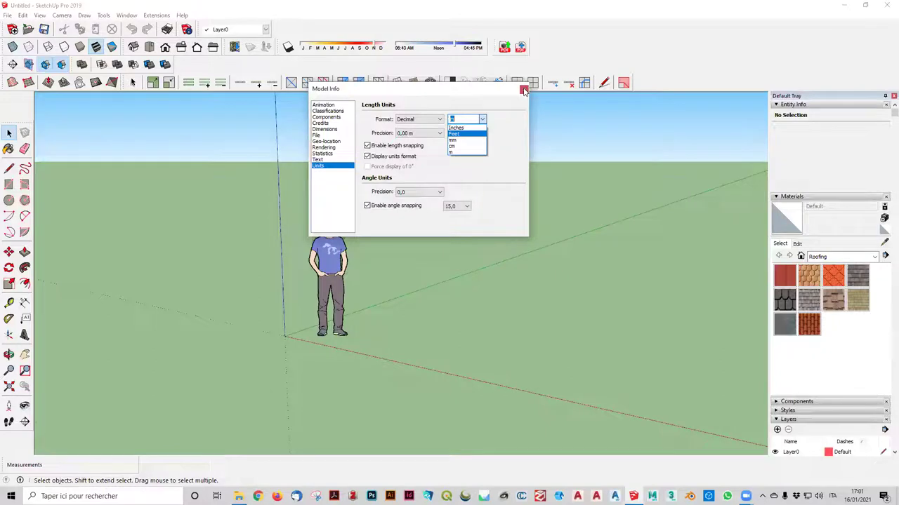
left_click(524, 92)
left_click(525, 91)
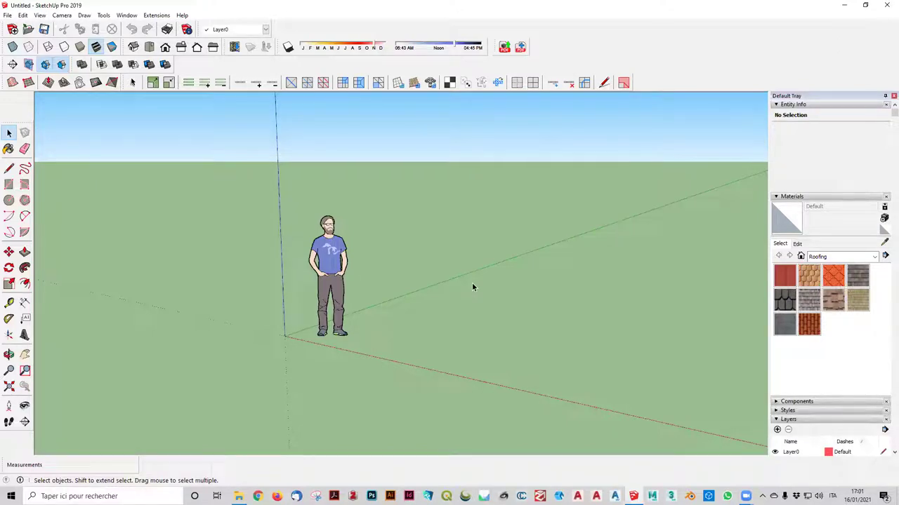
Step: Save the model to the desktop as mise_echelle_Heraion_Posidonia.skp
left_click(8, 15)
left_click(54, 70)
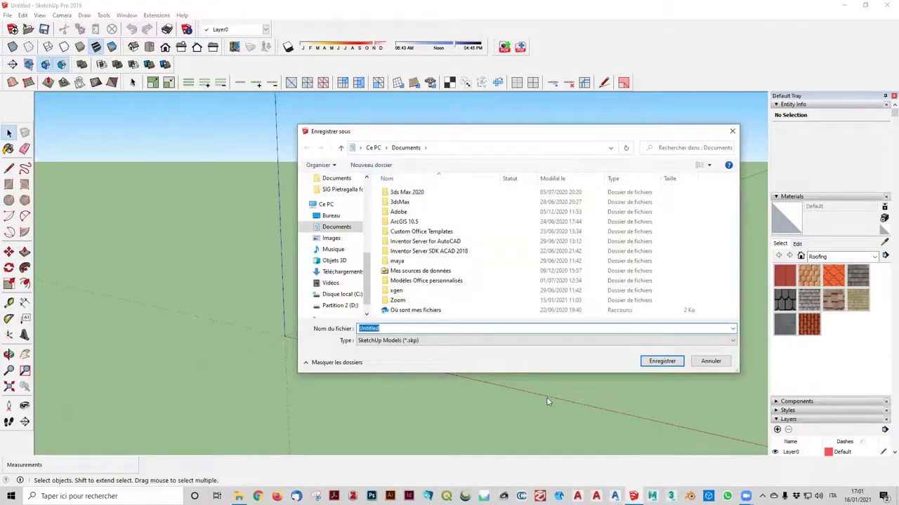
left_click(349, 219)
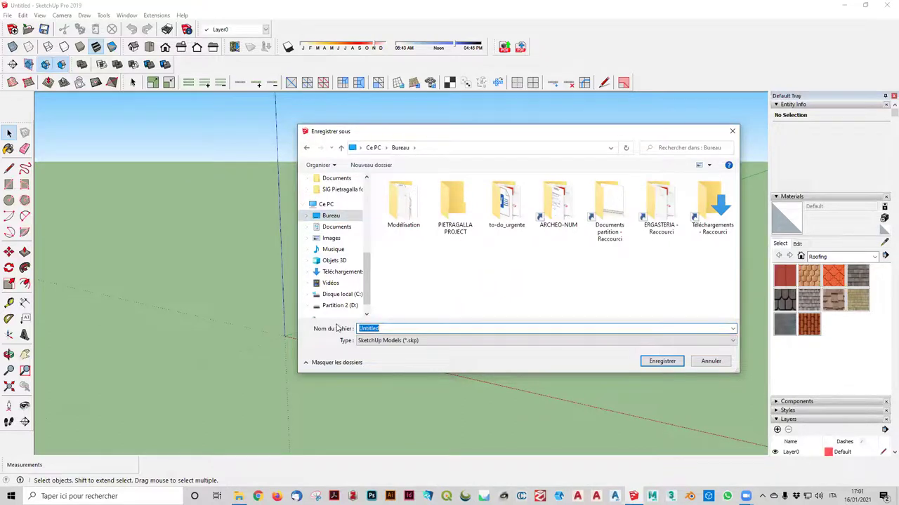
type("mise_echell")
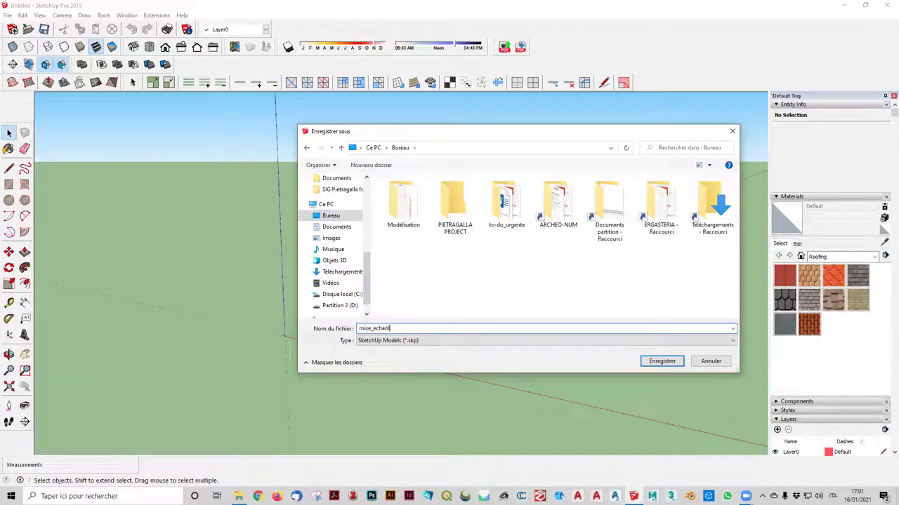
type("e_")
type("Posidonuia")
key("BackSpace")
key("BackSpace")
key("BackSpace")
key("BackSpace")
key("BackSpace")
key("BackSpace")
key("BackSpace")
key("BackSpace")
type("Heraion_Posidonia")
left_click(657, 361)
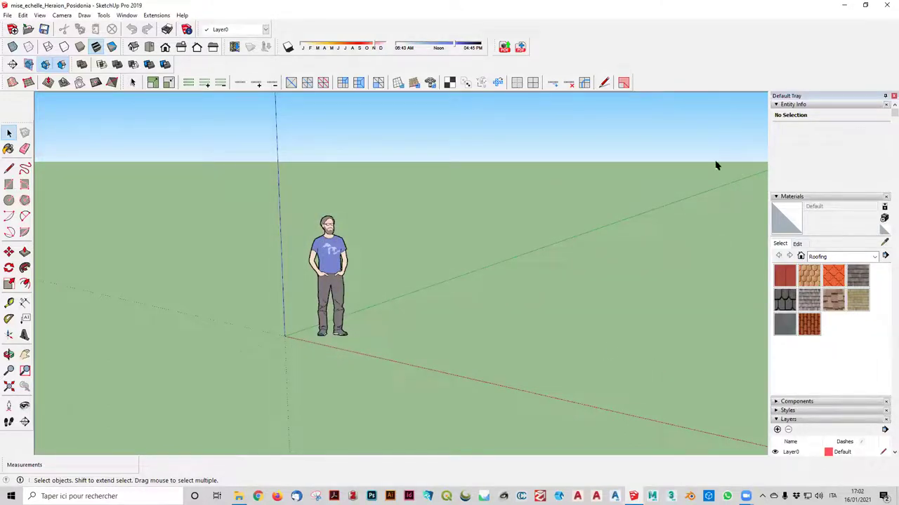
Step: Import Heraion_Paestum from the Modélisation folder as an image and switch to Top view
left_click(7, 15)
left_click(59, 160)
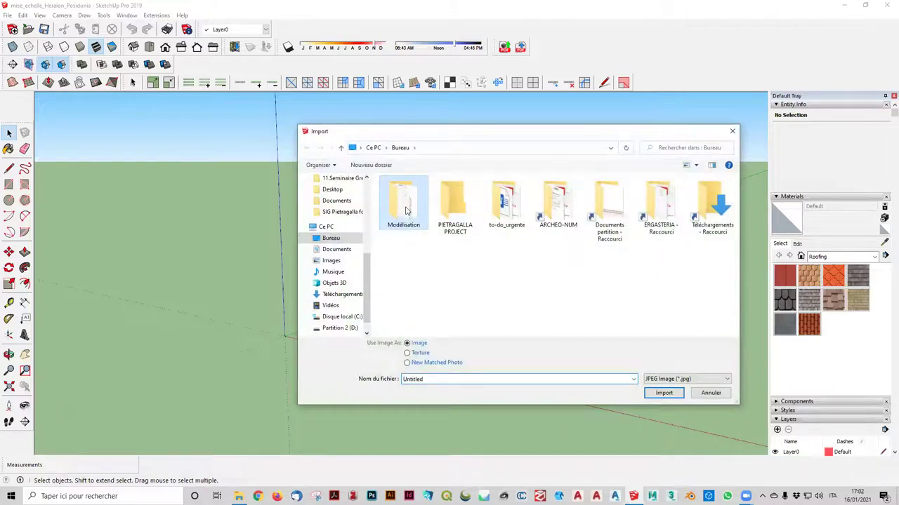
double_click(405, 210)
left_click(409, 202)
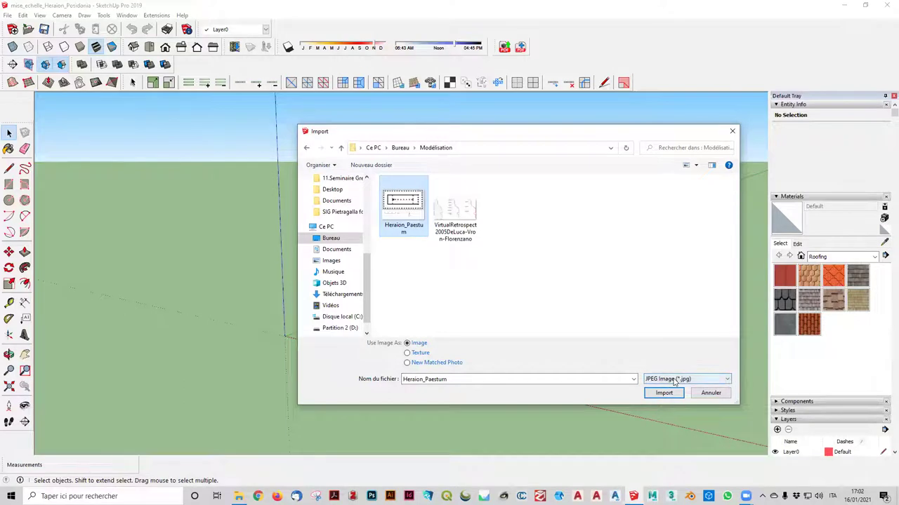
left_click(663, 393)
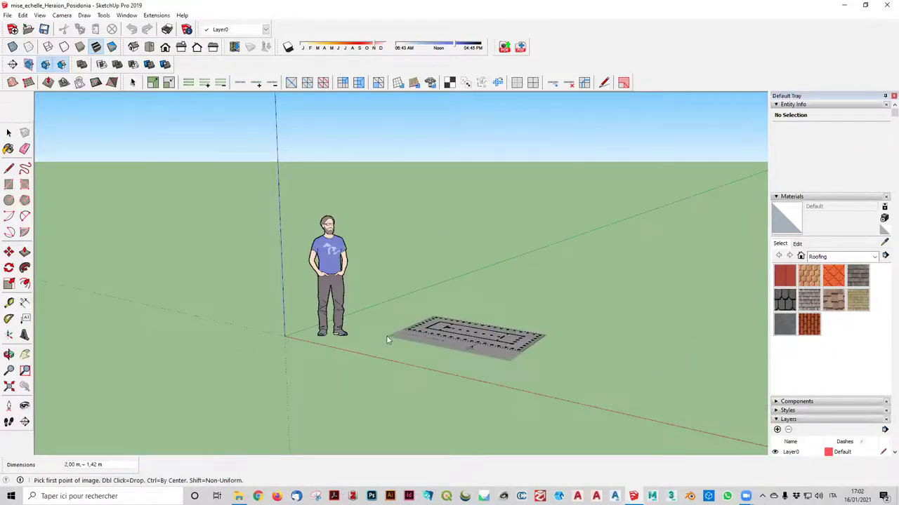
left_click(148, 48)
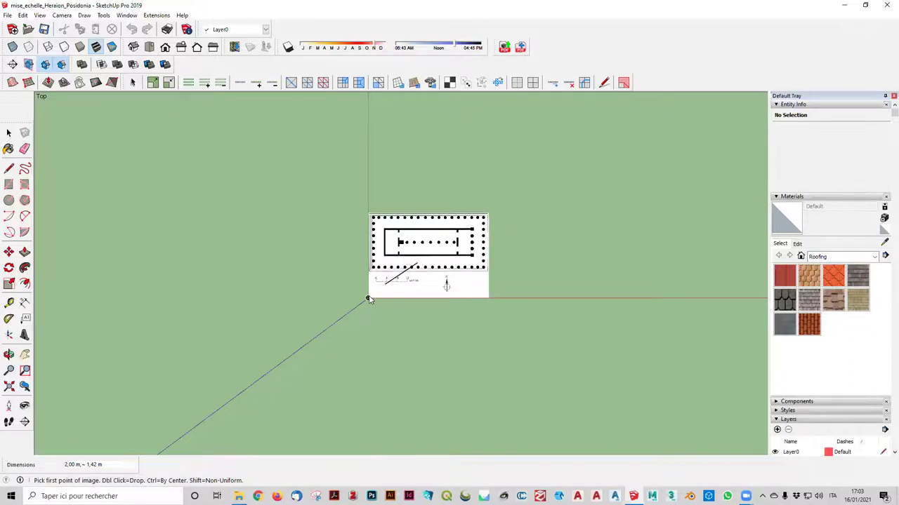
Step: Place the Heraion_Paestum image with its first corner at the origin, then orbit to inspect it
left_click(367, 299)
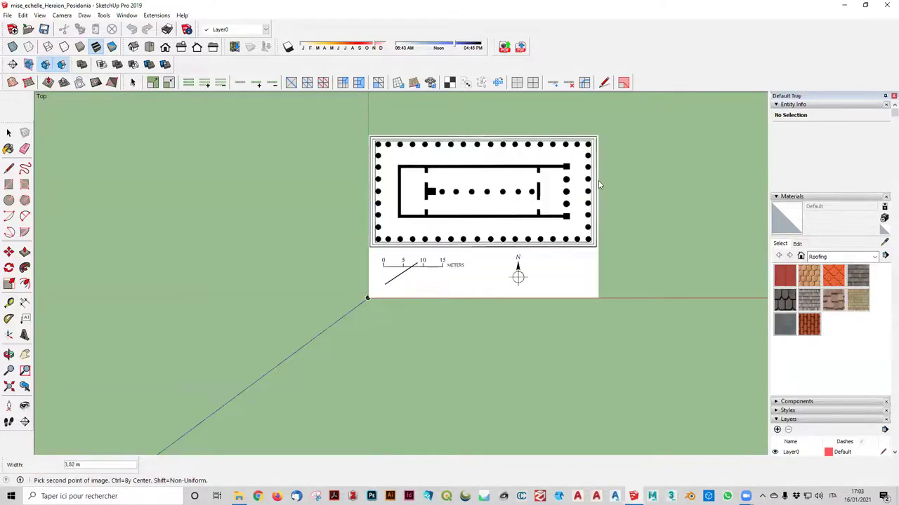
left_click(512, 217)
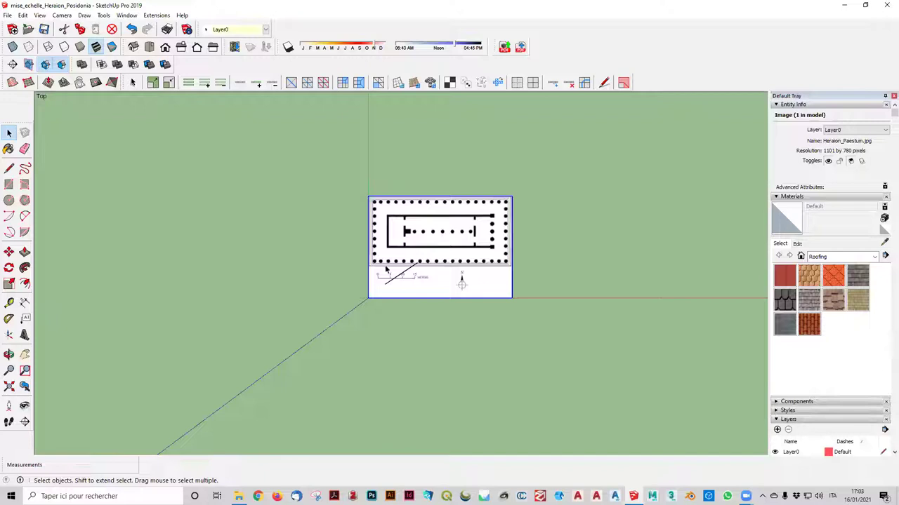
scroll(386, 283, "up", 2)
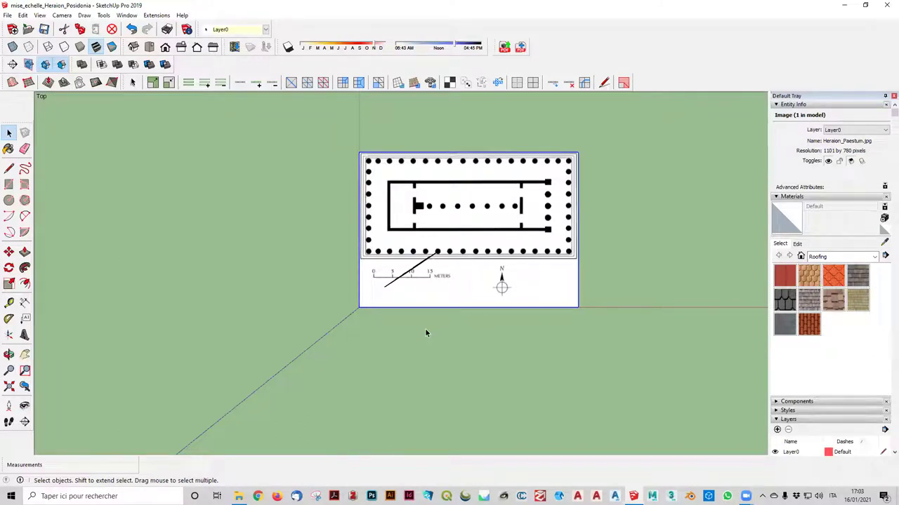
middle_click_drag(425, 332, 425, 264)
Step: Move the standing scale figure to the left of the floor plan
left_click(425, 264)
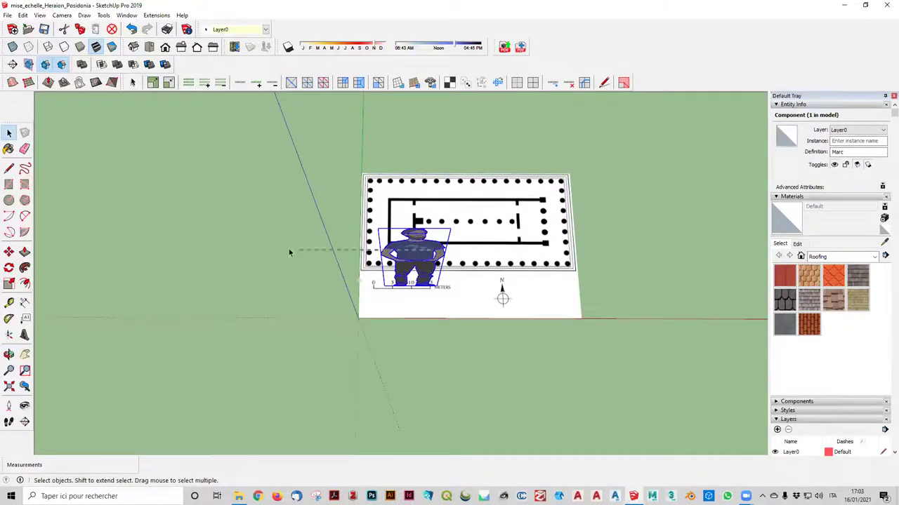
left_click(287, 217)
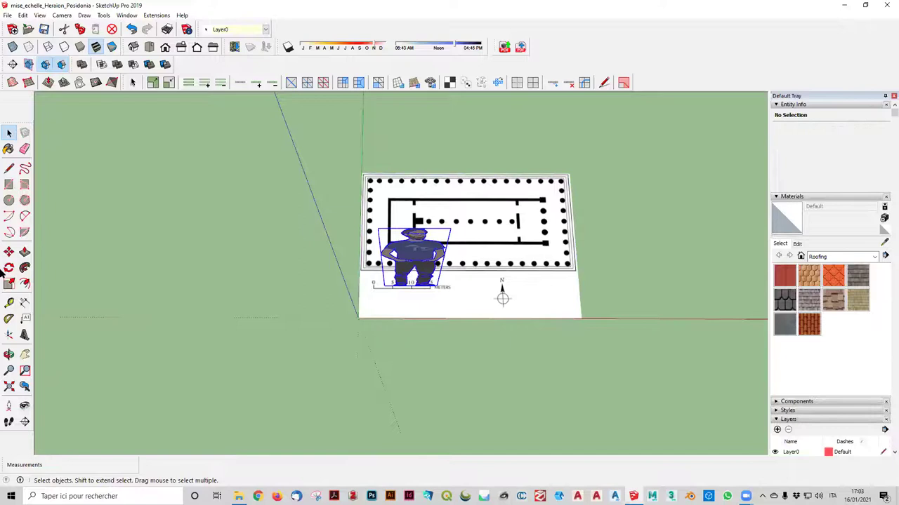
left_click(9, 251)
left_click(414, 247)
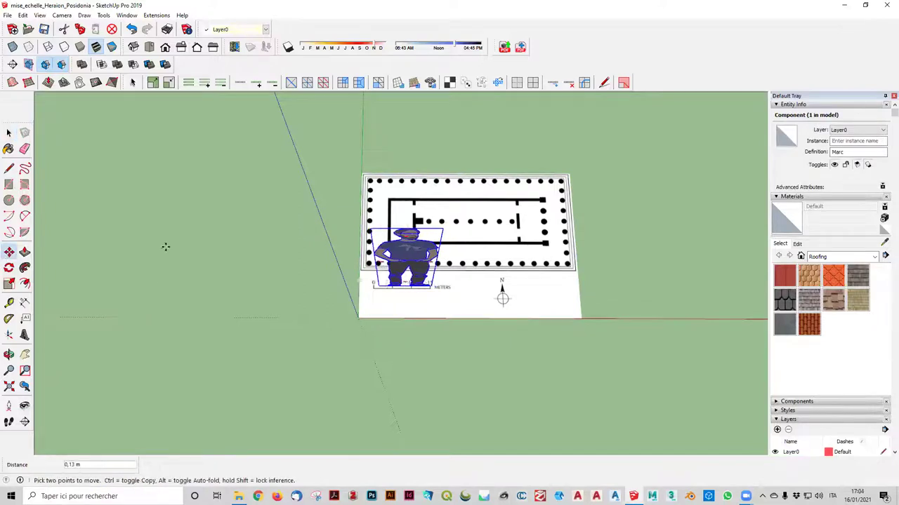
left_click(173, 246)
Step: Return to Top view and zoom in on the 0–15 m scale bar
scroll(443, 275, "down", 2)
middle_click_drag(444, 275, 439, 267)
mouse_move(438, 267)
left_mouse_down()
mouse_move(466, 160)
mouse_move(551, 94)
mouse_move(279, 141)
mouse_move(439, 272)
left_mouse_up()
left_click(7, 66)
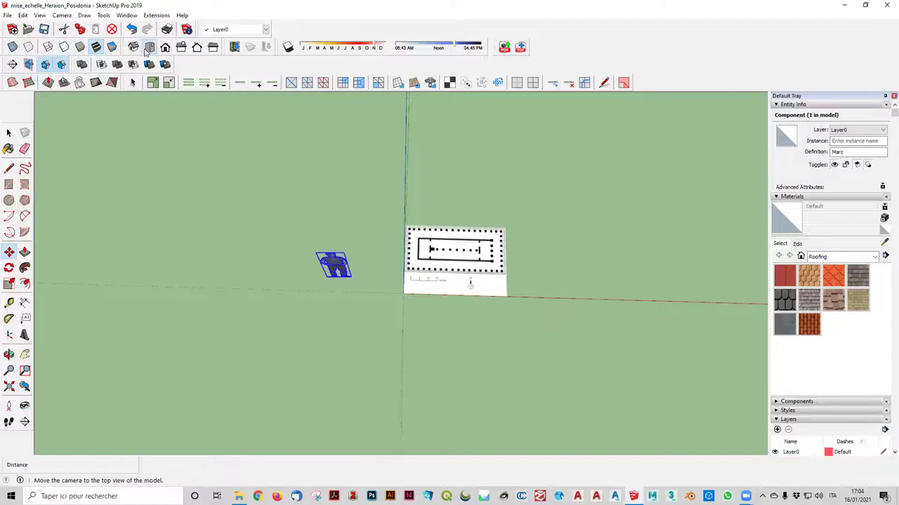
left_click(149, 47)
scroll(389, 309, "up", 2)
scroll(389, 309, "up", 3)
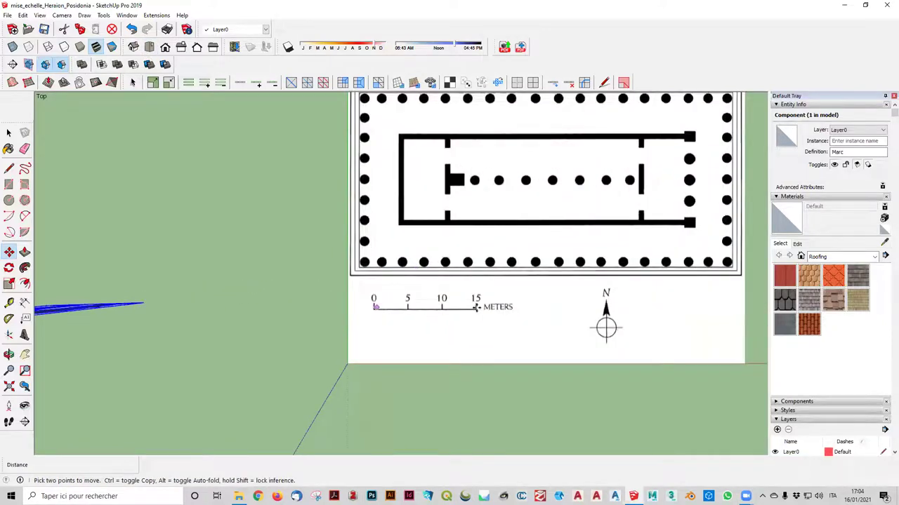
scroll(362, 311, "up", 2)
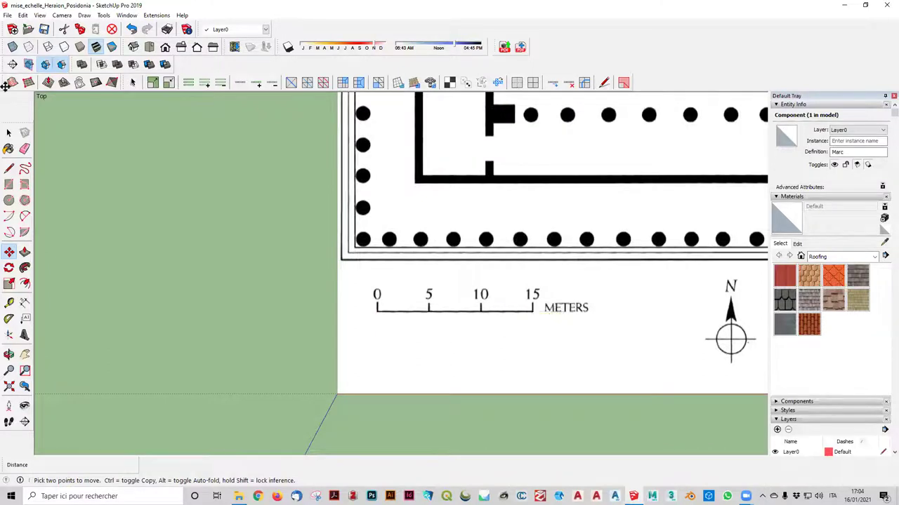
Step: Begin a Tape Measure from the scale bar's 0 mark, then cancel the unfinished measurement
left_click(9, 302)
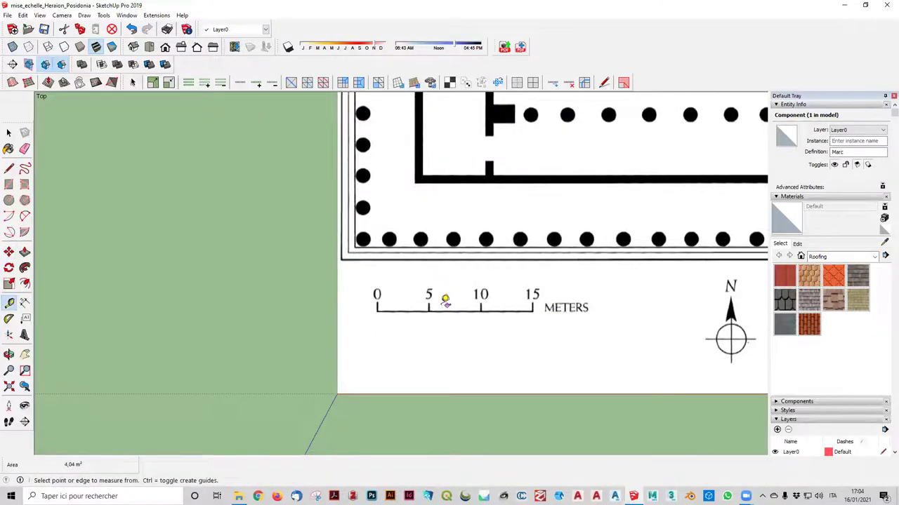
scroll(407, 303, "up", 1)
scroll(365, 310, "up", 2)
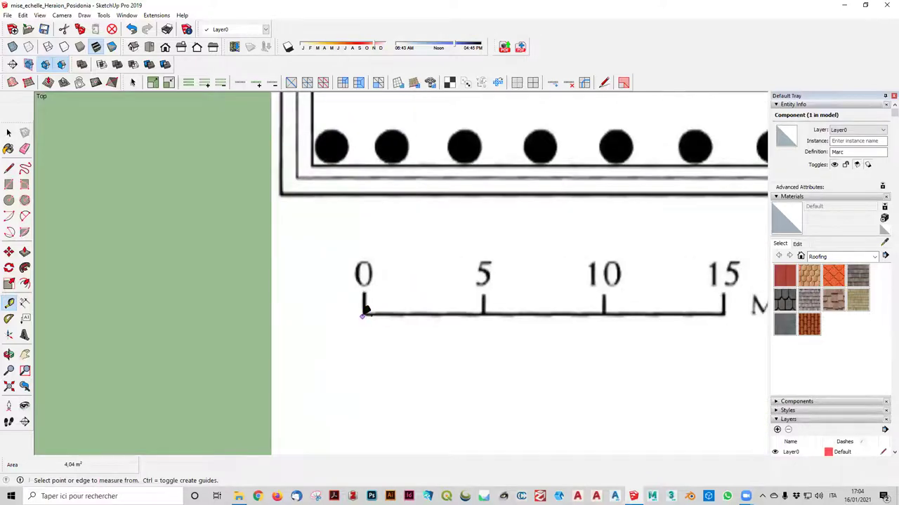
left_click(364, 314)
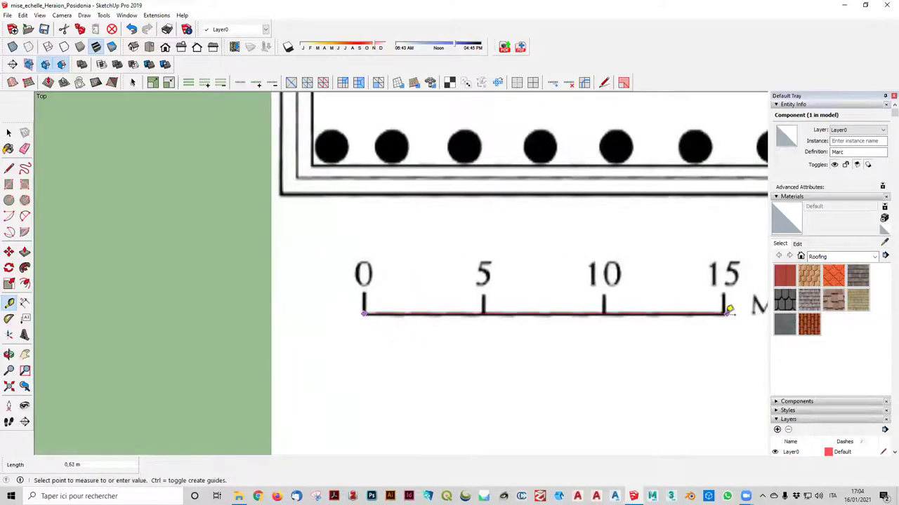
scroll(731, 310, "up", 1)
scroll(731, 315, "up", 2)
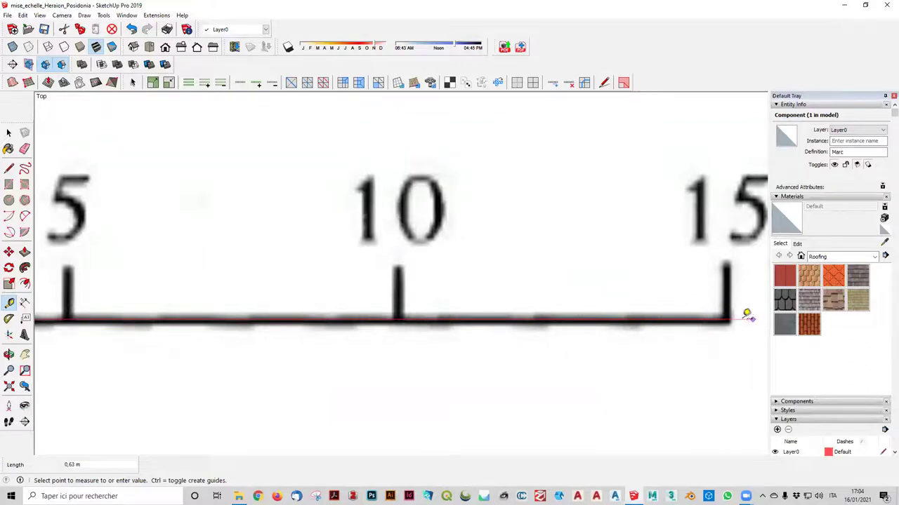
scroll(732, 312, "up", 1)
scroll(730, 311, "up", 3)
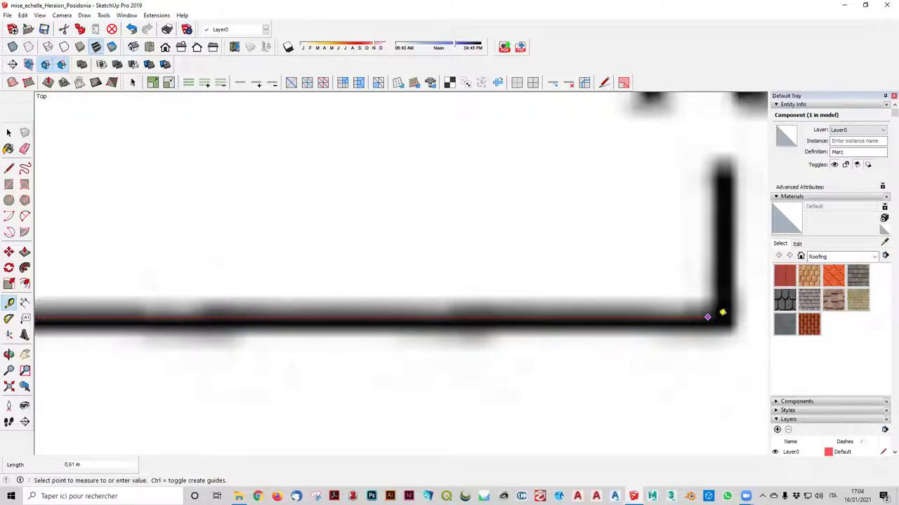
left_click(726, 311)
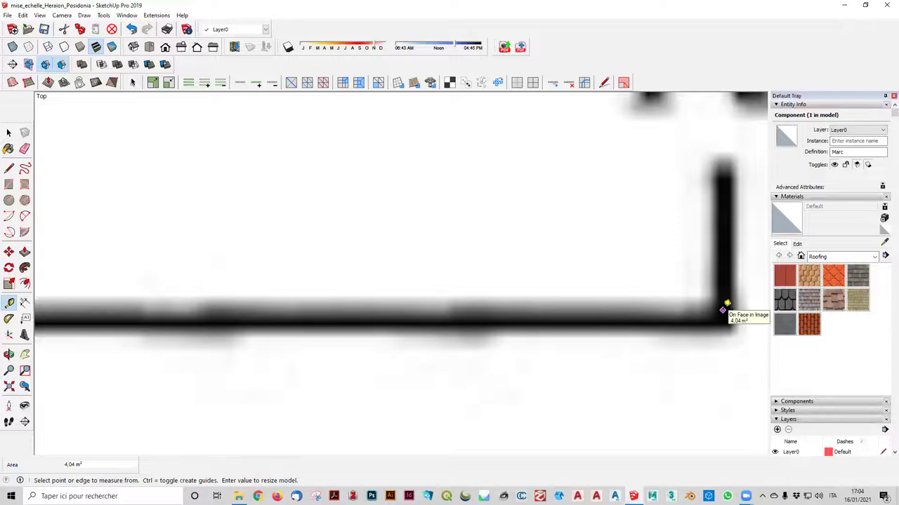
scroll(725, 311, "down", 3)
Step: Measure the scale bar from its 15 end to its 0 end, reading about 0,60 m
left_click(723, 309)
scroll(269, 274, "down", 2)
scroll(269, 277, "down", 2)
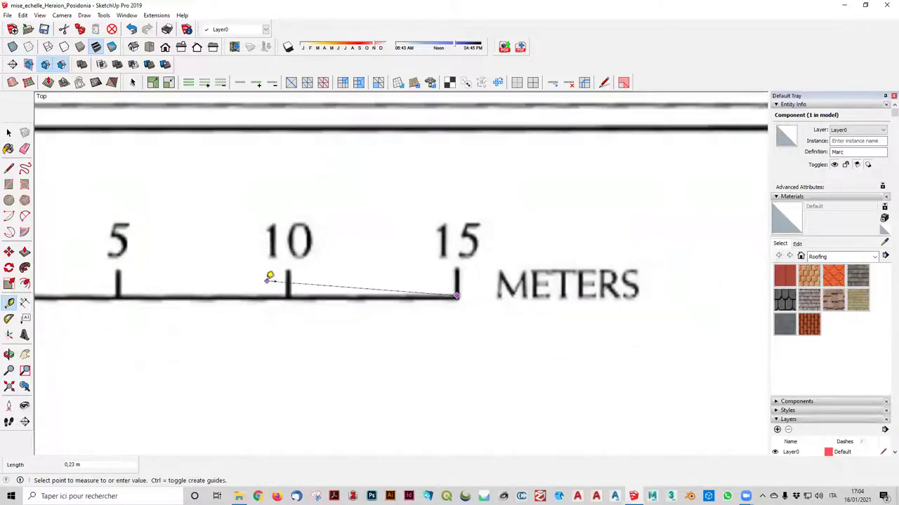
scroll(270, 278, "down", 3)
middle_click_drag(259, 284, 385, 293, "shift")
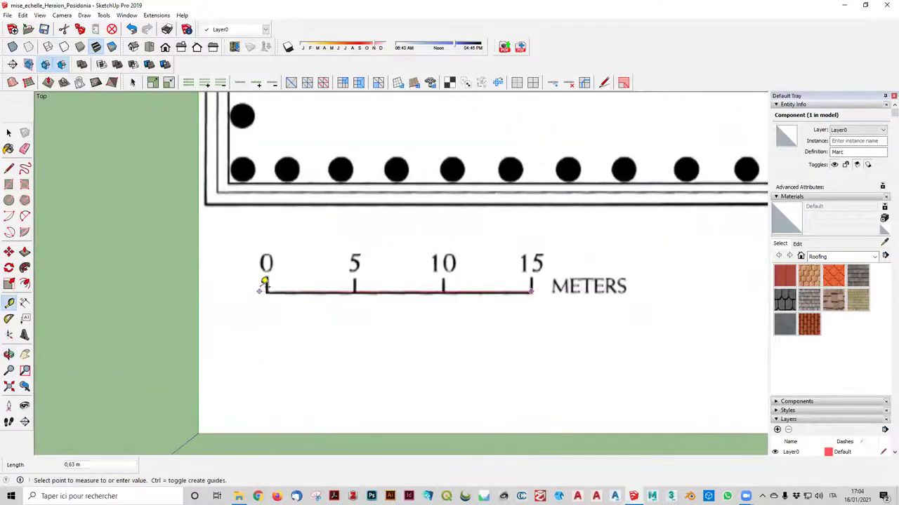
scroll(262, 282, "up", 3)
scroll(257, 321, "up", 2)
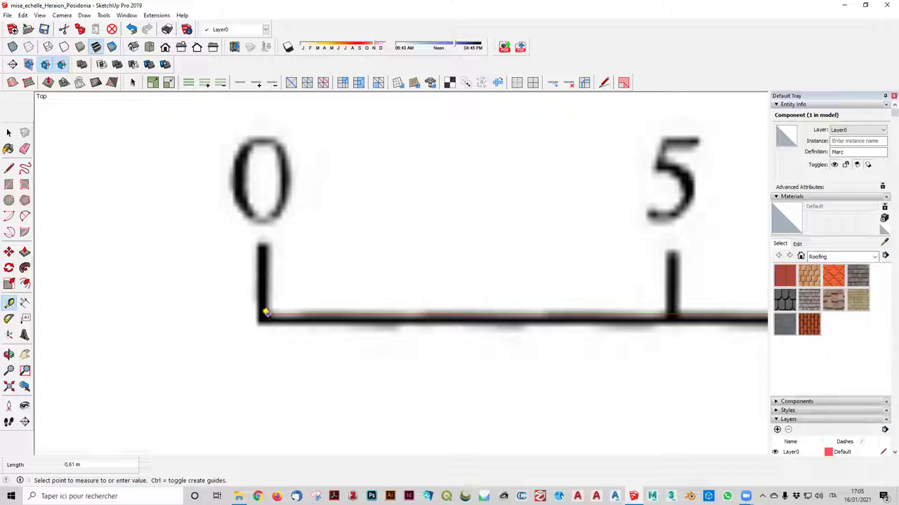
scroll(266, 312, "down", 1)
left_click(262, 306)
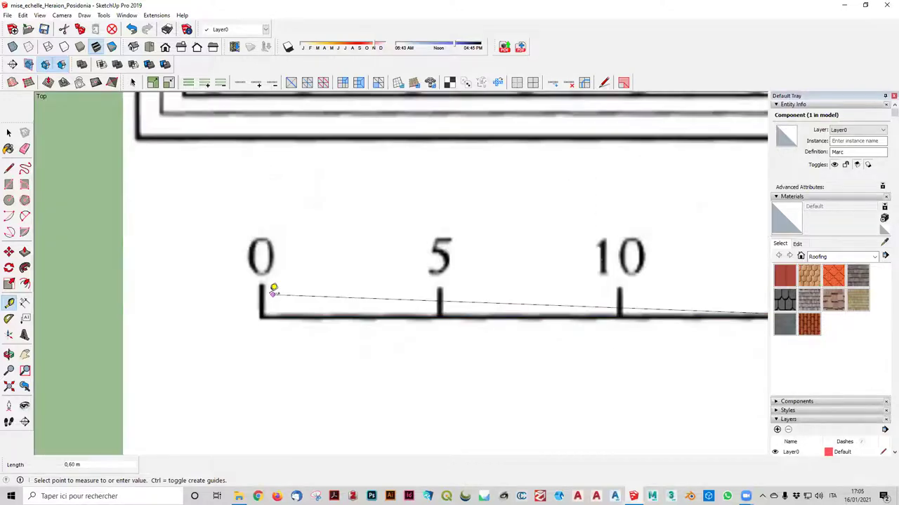
scroll(271, 291, "down", 4)
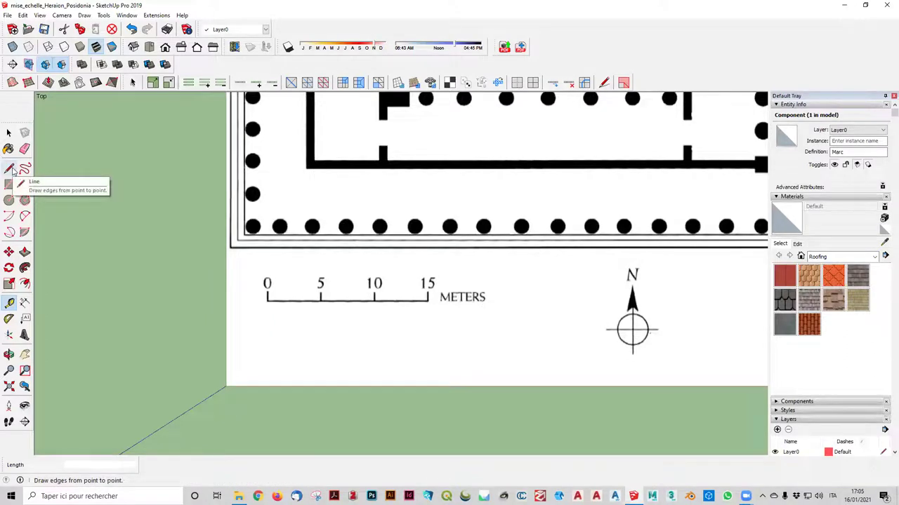
Step: Place a guide point 15 m from the origin along the red axis
left_click(226, 385)
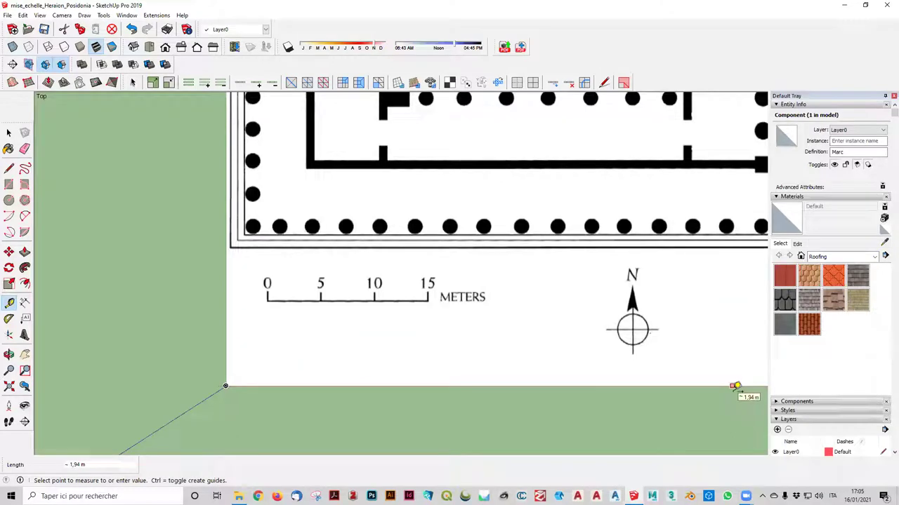
type("15")
key("Return")
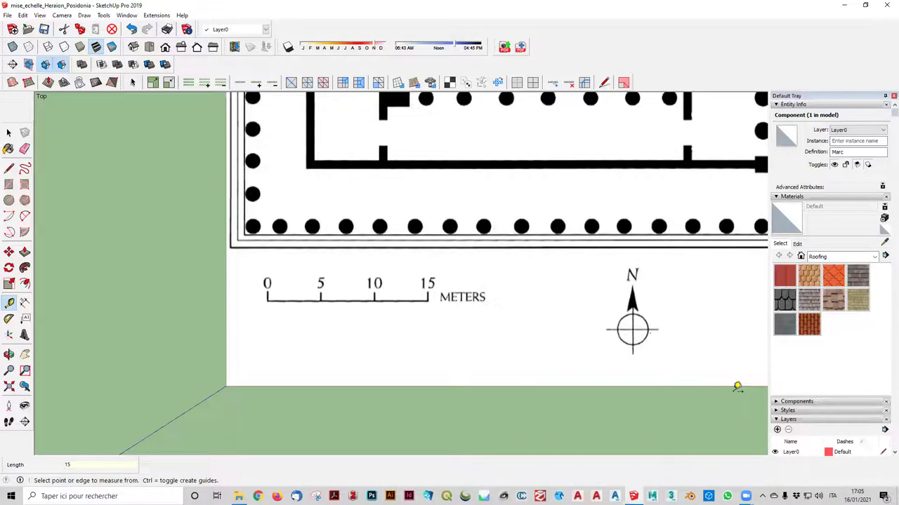
scroll(605, 345, "down", 8)
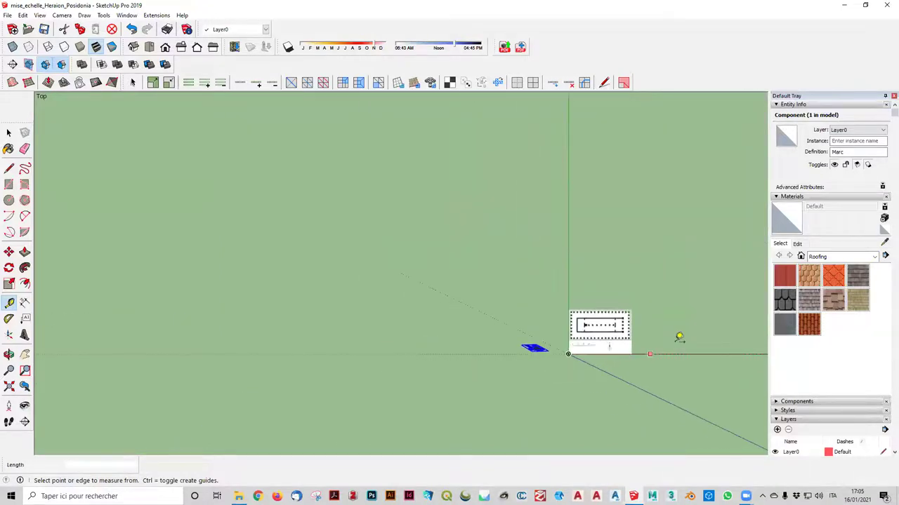
middle_click_drag(712, 346, 452, 321, "shift")
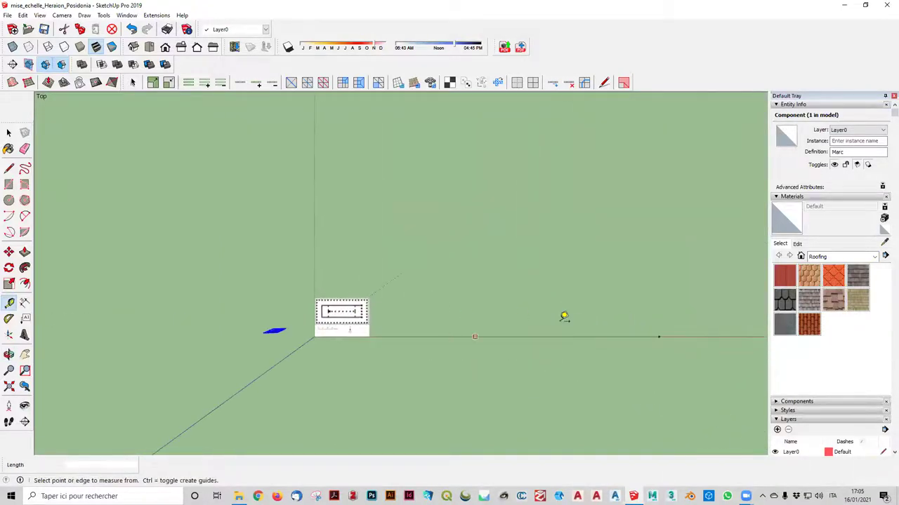
scroll(678, 317, "up", 2)
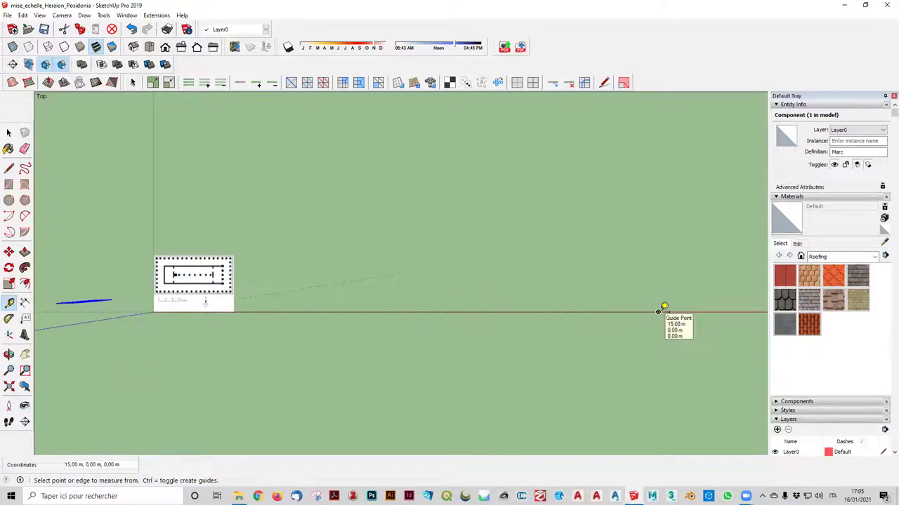
Step: Measure from the image's lower-left corner to the 15 m guide point, then select the image
left_click(153, 312)
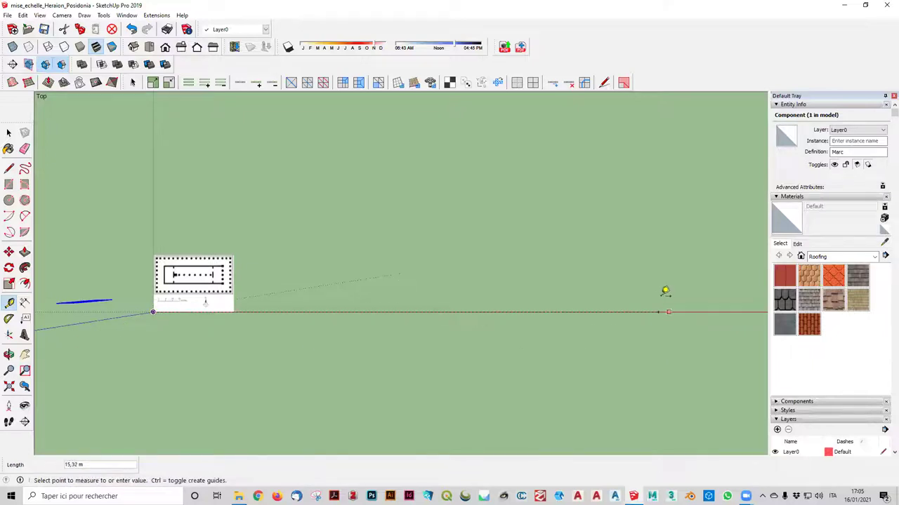
left_click(664, 310)
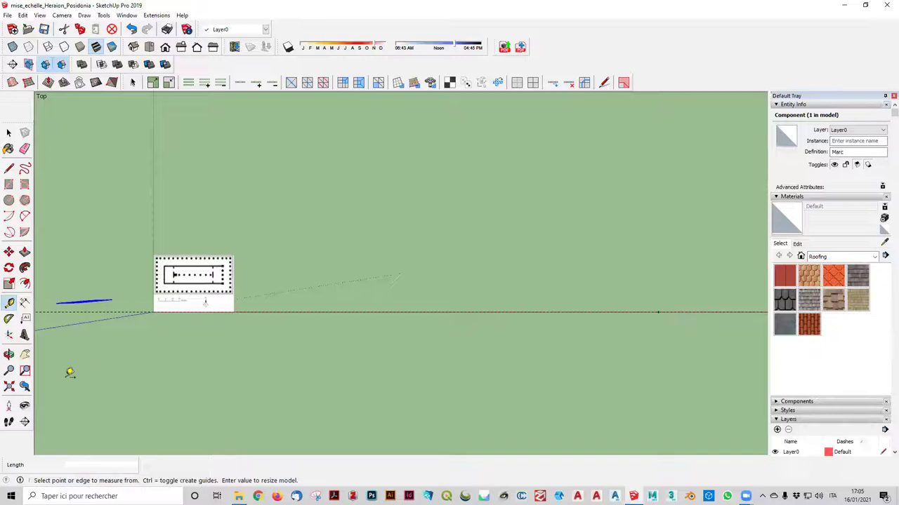
left_click(8, 133)
left_click(172, 299)
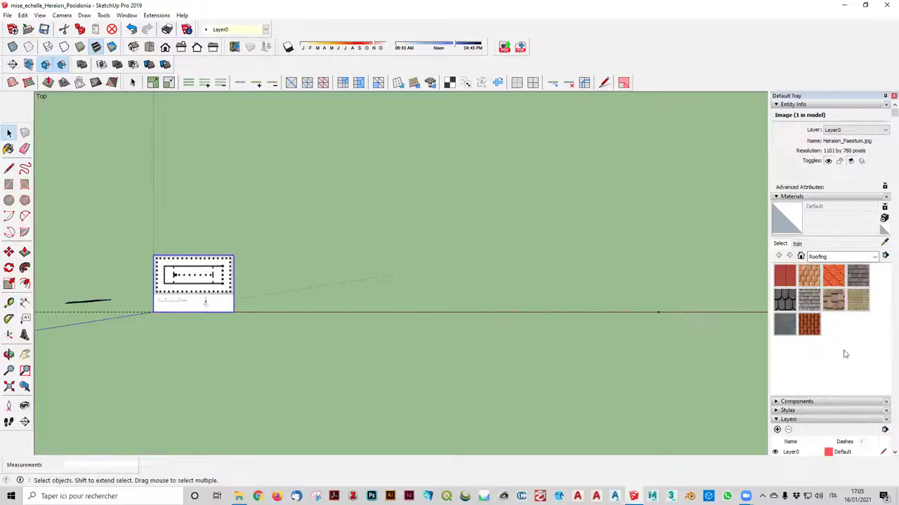
Step: Add a layer named image_raster and assign the selected plan image to it
scroll(825, 377, "down", 3)
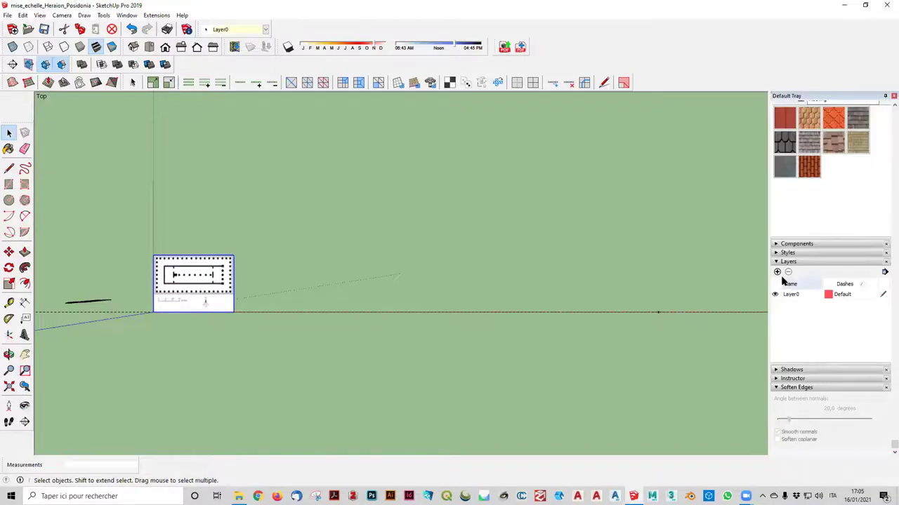
left_click(776, 272)
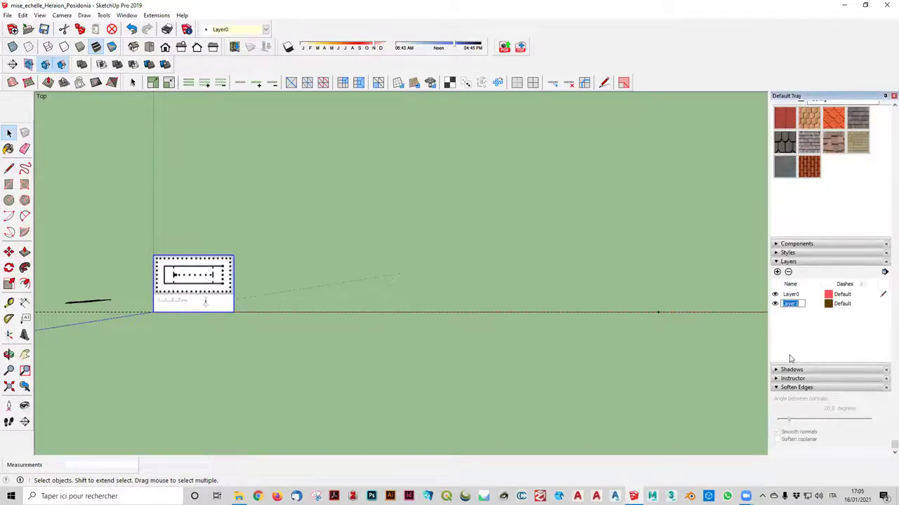
type("image")
type("image")
type("raster")
key("Return")
left_click(257, 29)
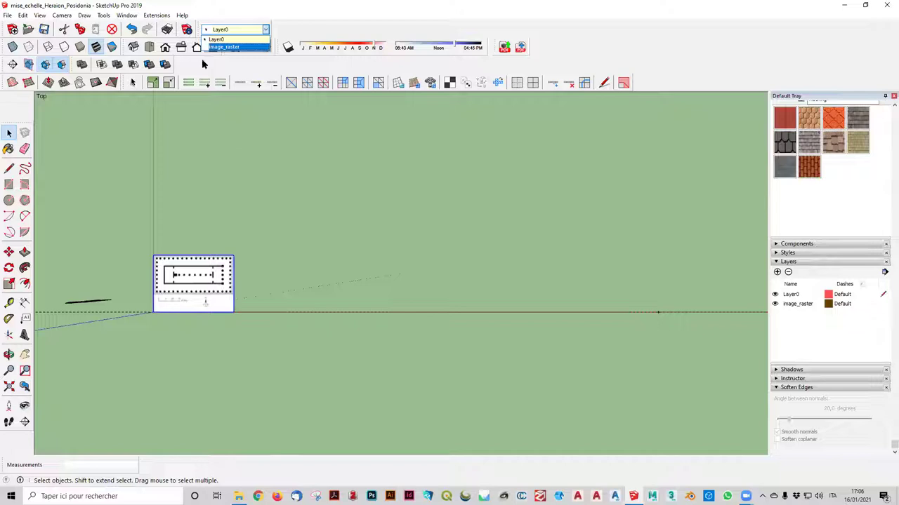
left_click(235, 47)
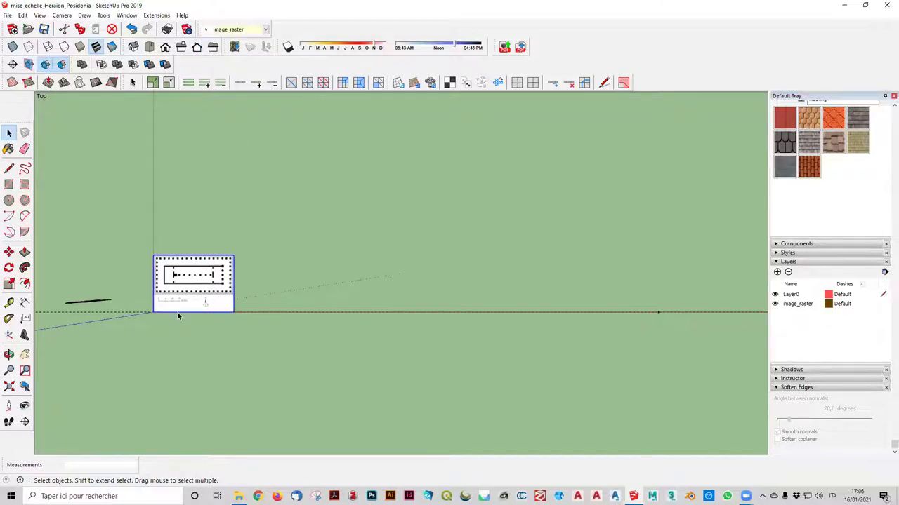
Step: Check the image's layer by reselecting it and toggling image_raster visibility off and on
left_click(161, 220)
left_click(188, 304)
left_click(776, 305)
left_click(776, 305)
left_click(776, 304)
left_click(775, 305)
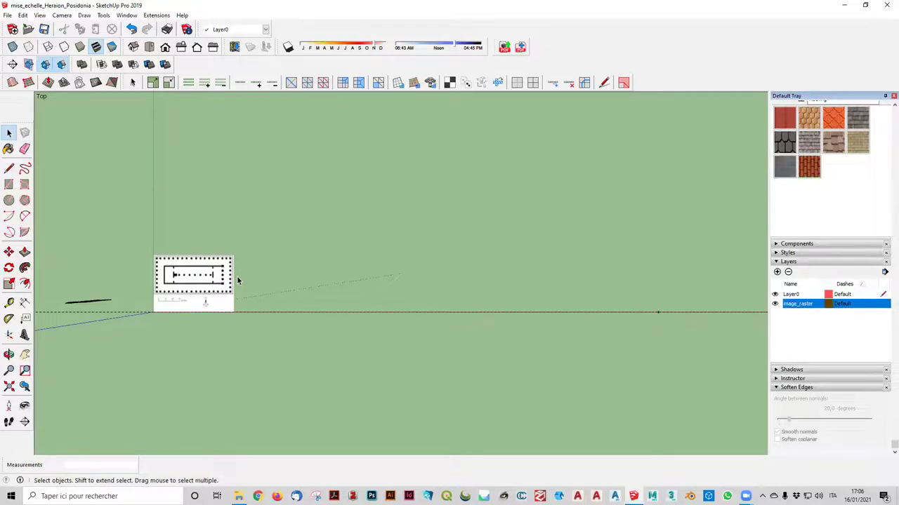
scroll(121, 278, "up", 2)
scroll(162, 269, "up", 3)
left_click(187, 264)
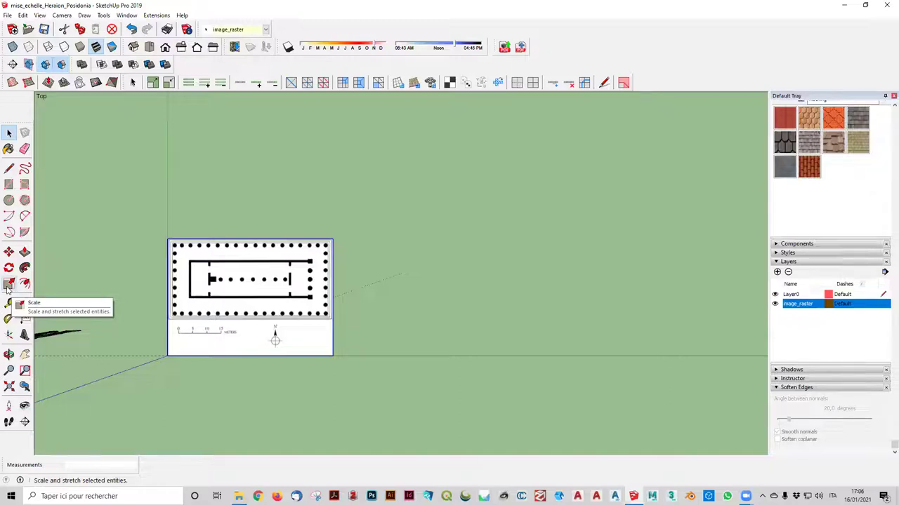
left_click(7, 284)
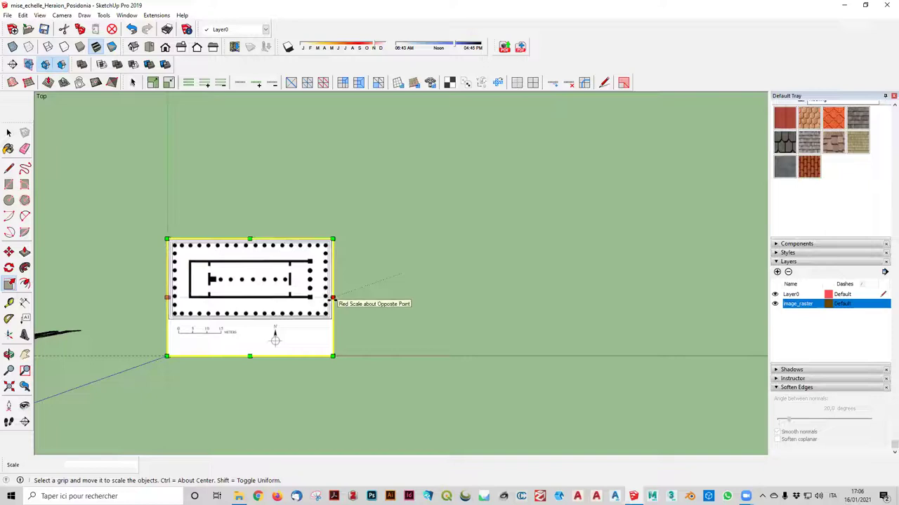
left_click_drag(332, 298, 476, 298)
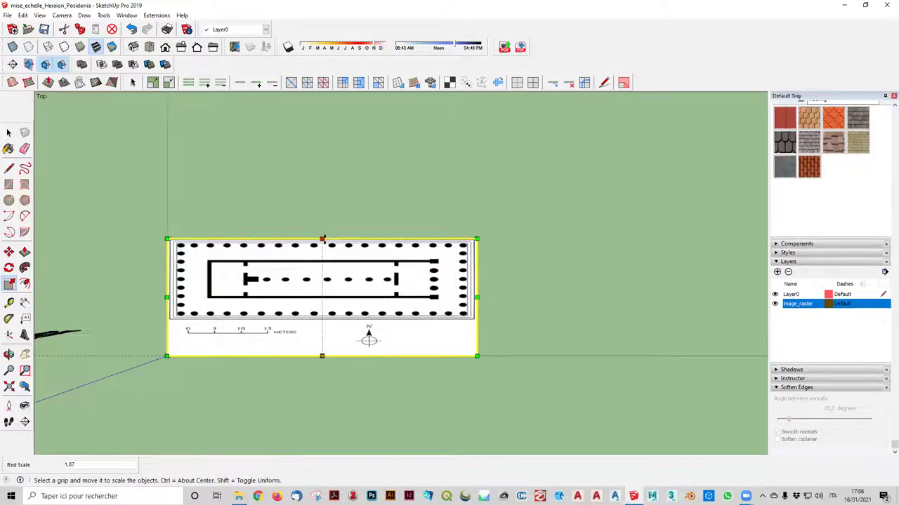
left_click_drag(323, 240, 334, 190)
type("1,5")
key("Return")
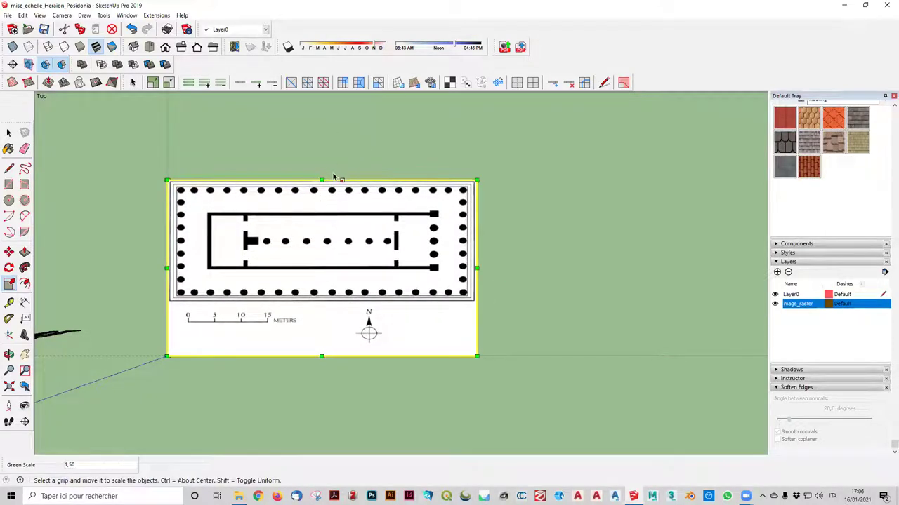
key("ctrl+z")
key("ctrl+z")
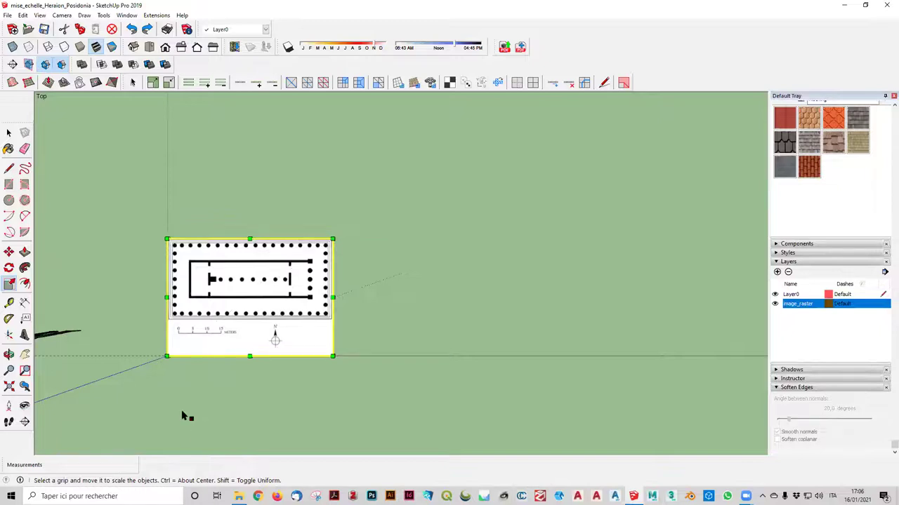
Step: With the Move tool, pick the scale bar's 0 mark as the move start point
scroll(230, 358, "down", 3)
scroll(224, 356, "up", 2)
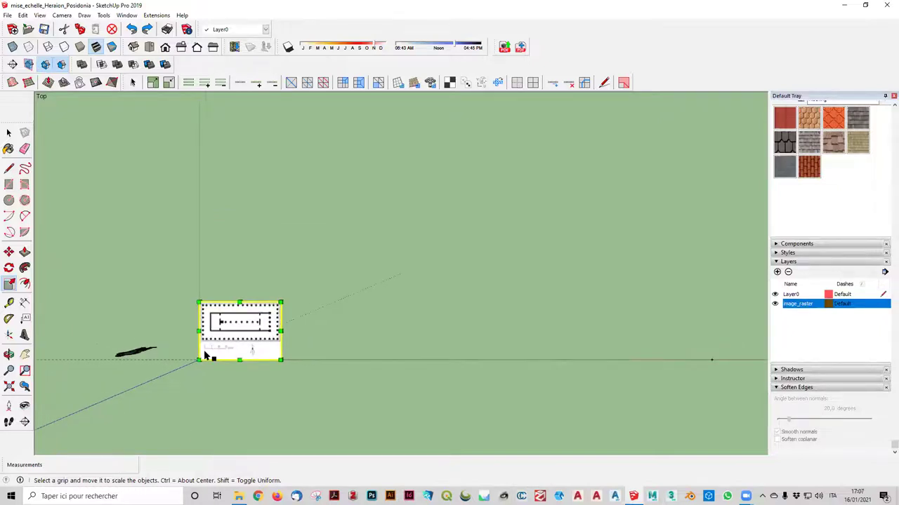
scroll(197, 361, "up", 2)
scroll(197, 361, "up", 2)
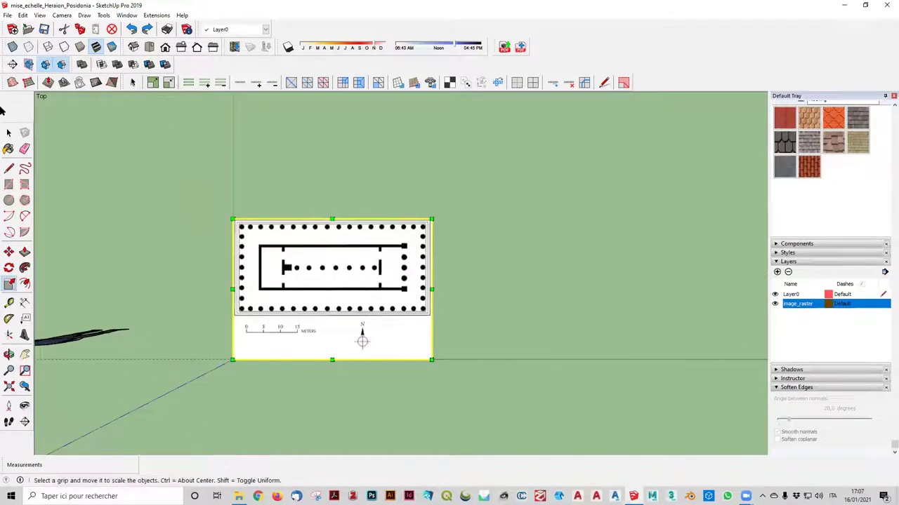
left_click(9, 251)
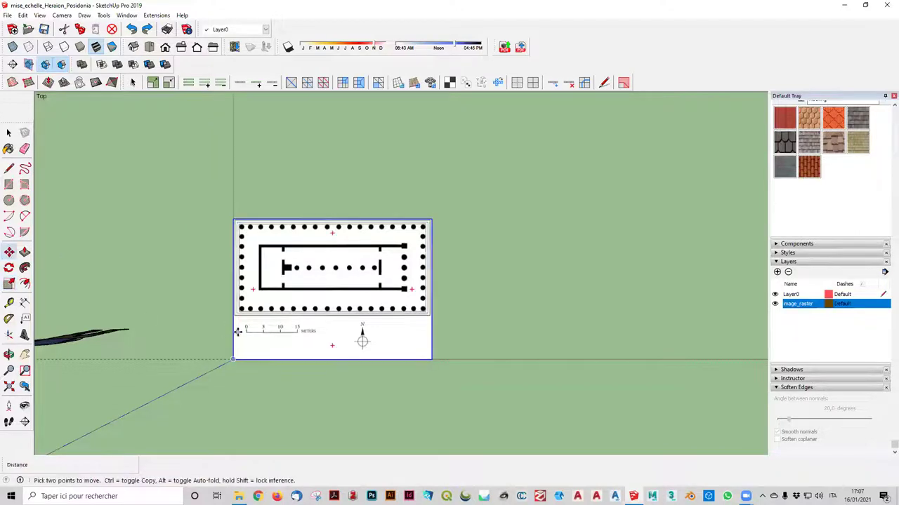
scroll(237, 331, "up", 2)
scroll(246, 330, "up", 2)
scroll(256, 332, "up", 1)
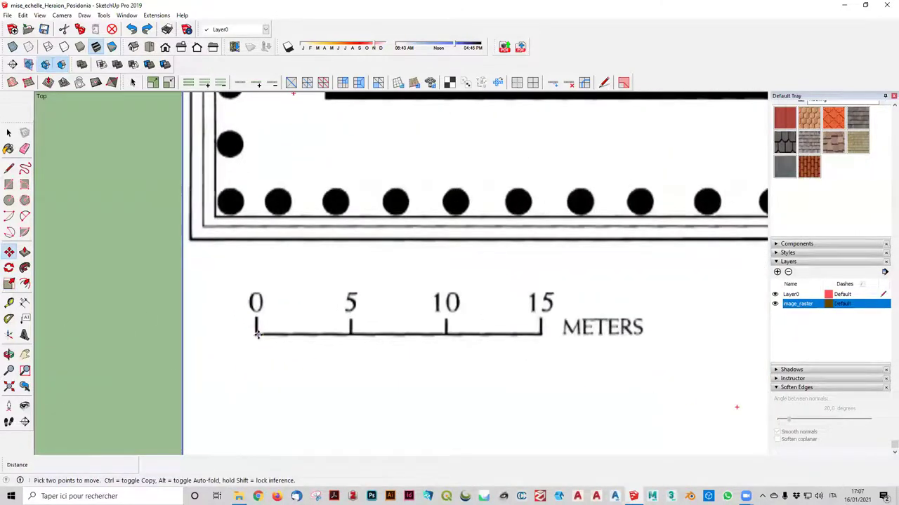
left_click(256, 333)
scroll(256, 316, "down", 2)
scroll(232, 358, "down", 2)
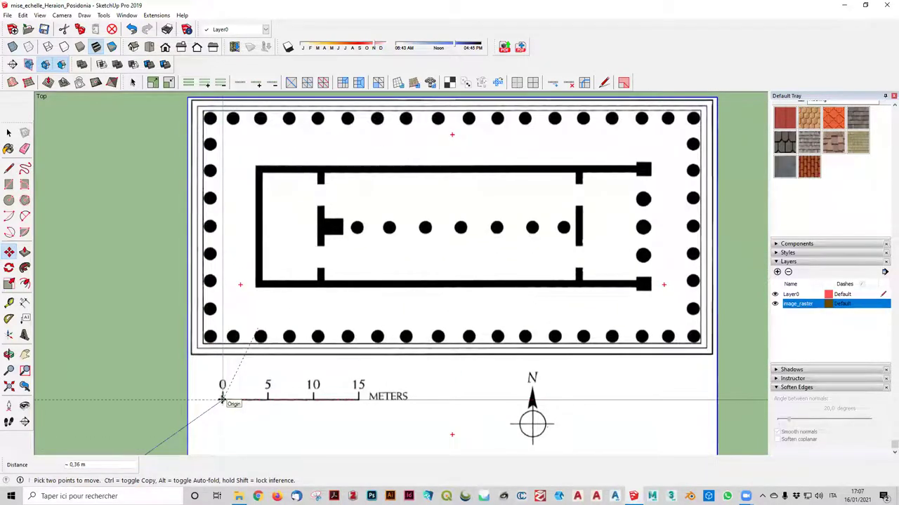
scroll(318, 309, "down", 2)
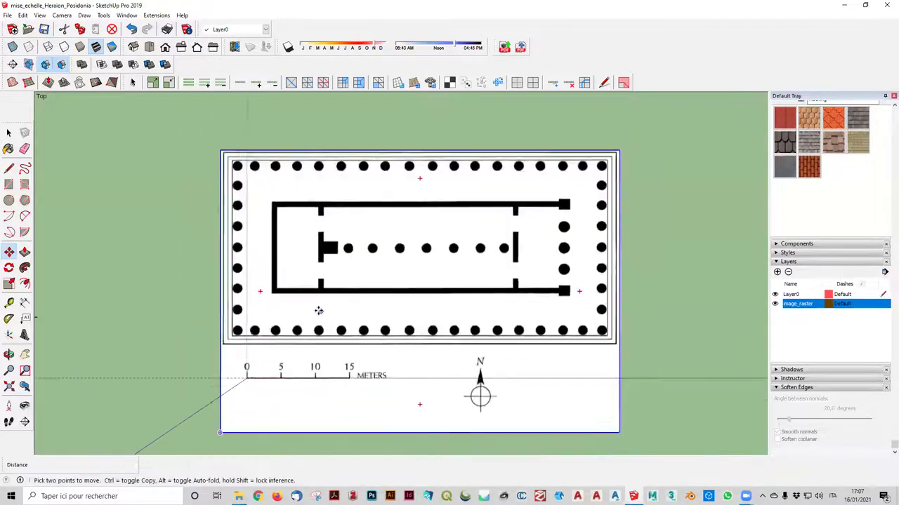
scroll(317, 301, "down", 3)
scroll(314, 298, "down", 3)
scroll(314, 297, "down", 1)
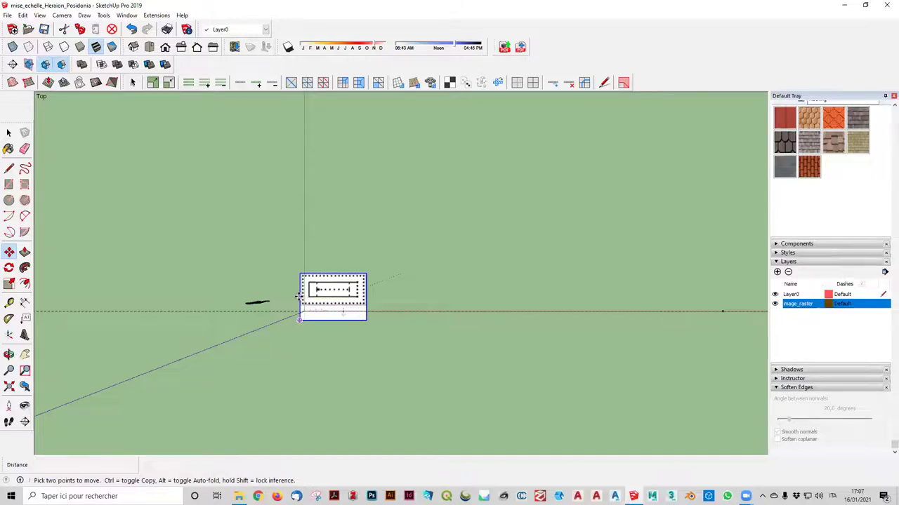
Step: Move the plan image from its 0 mark onto the model origin
scroll(299, 296, "up", 1)
scroll(306, 330, "up", 1)
scroll(351, 309, "up", 2)
scroll(406, 302, "up", 1)
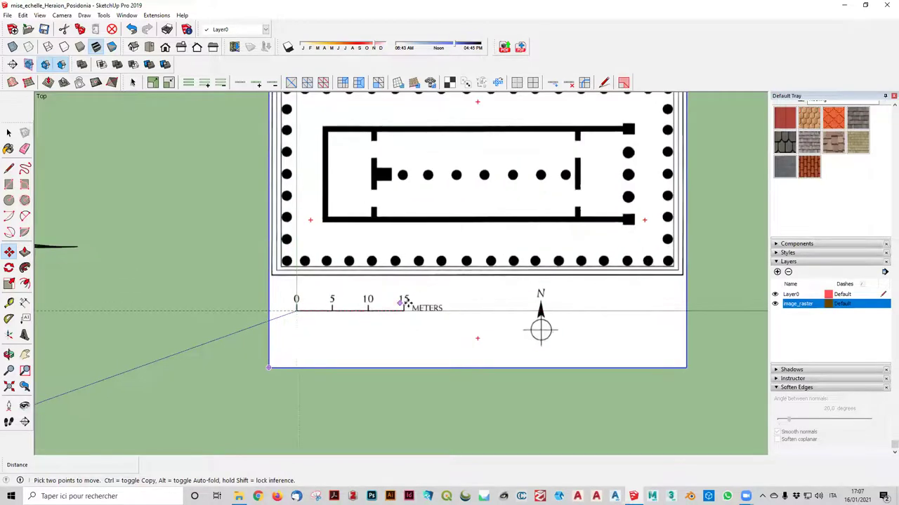
scroll(401, 306, "down", 1)
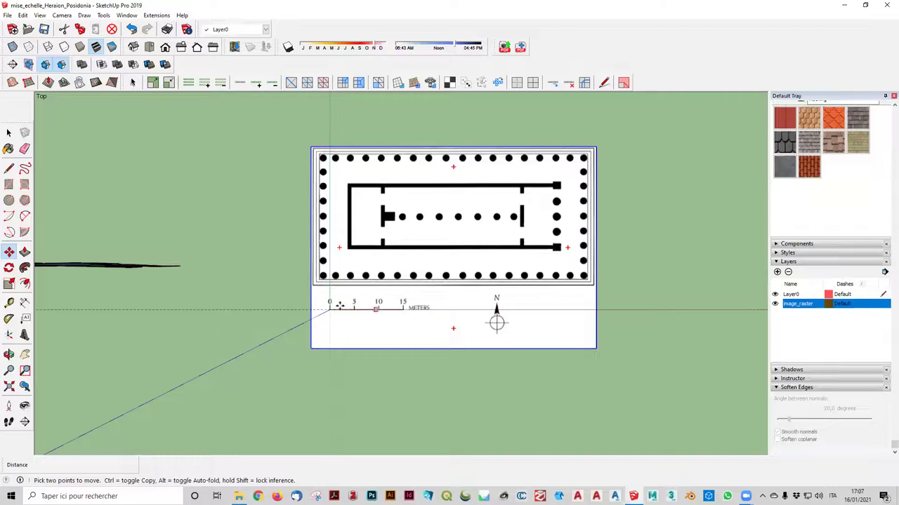
scroll(329, 309, "up", 1)
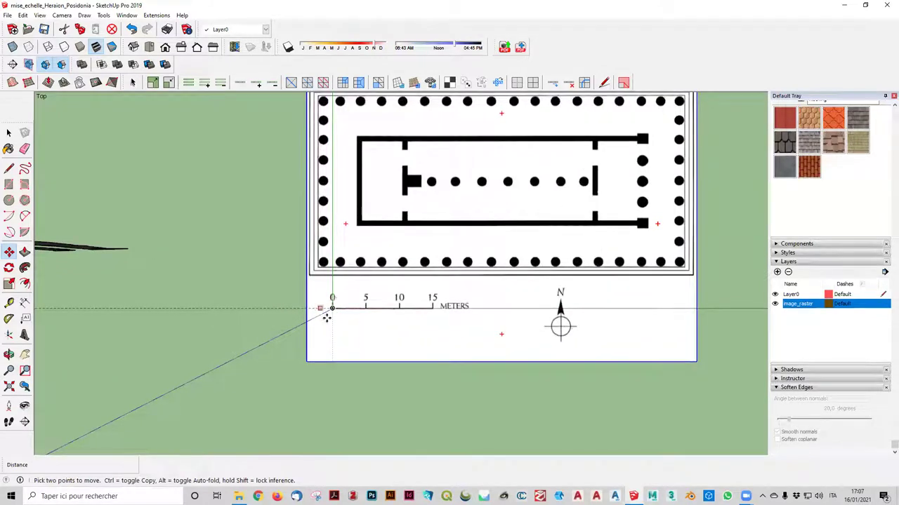
left_click(331, 308)
scroll(333, 308, "down", 3)
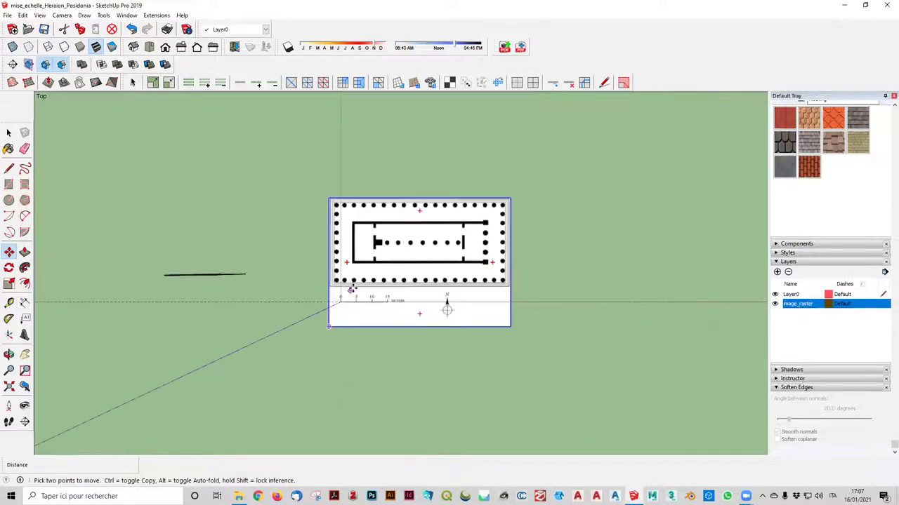
scroll(365, 306, "down", 3)
scroll(382, 303, "down", 3)
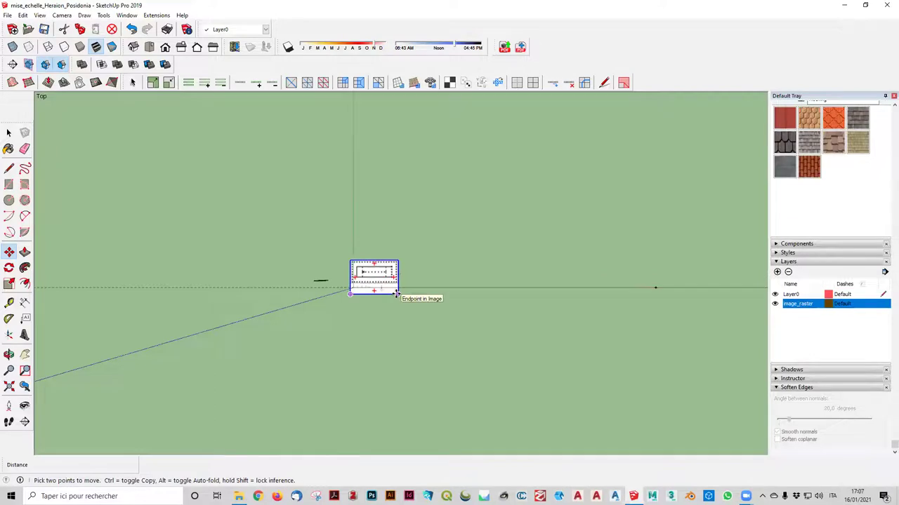
Step: With the Scale tool, drag the image's top-right grip to start enlarging it
left_click(8, 284)
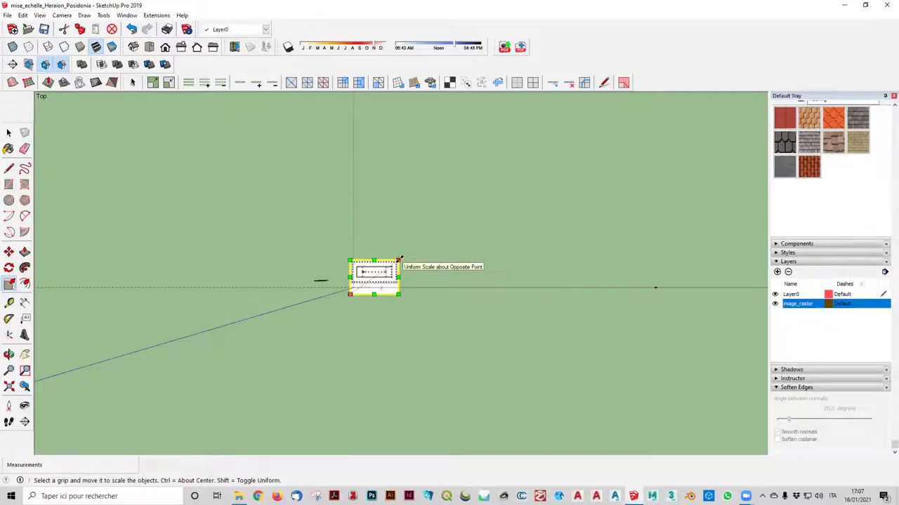
scroll(360, 303, "up", 2)
scroll(363, 289, "up", 3)
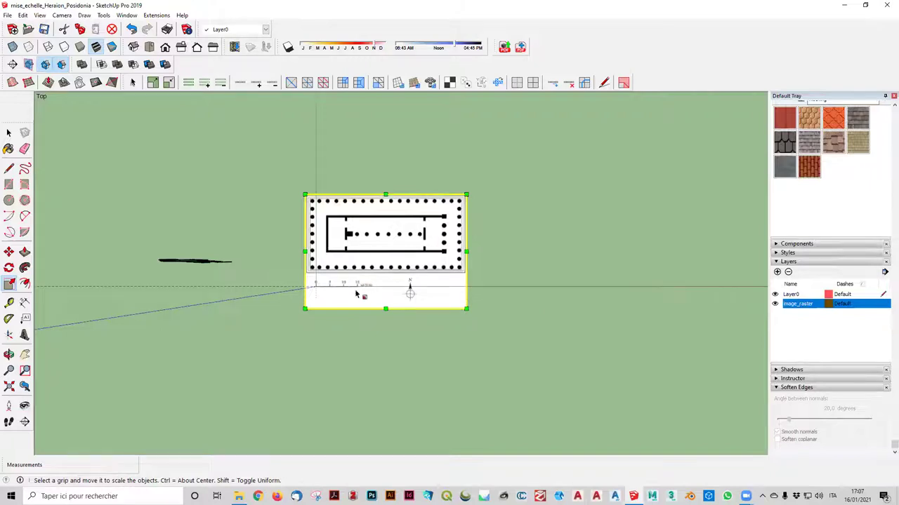
scroll(357, 288, "down", 1)
scroll(357, 288, "down", 3)
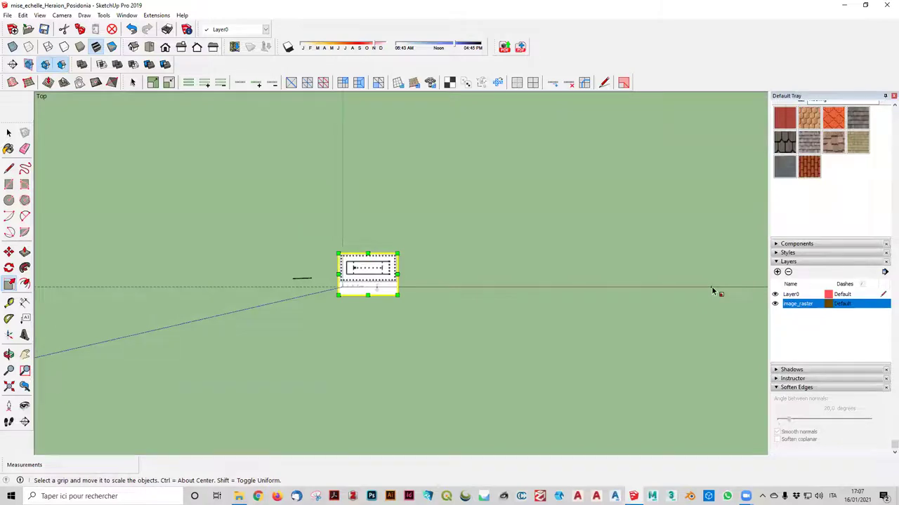
scroll(393, 257, "up", 3)
scroll(391, 262, "down", 1)
scroll(391, 262, "down", 1)
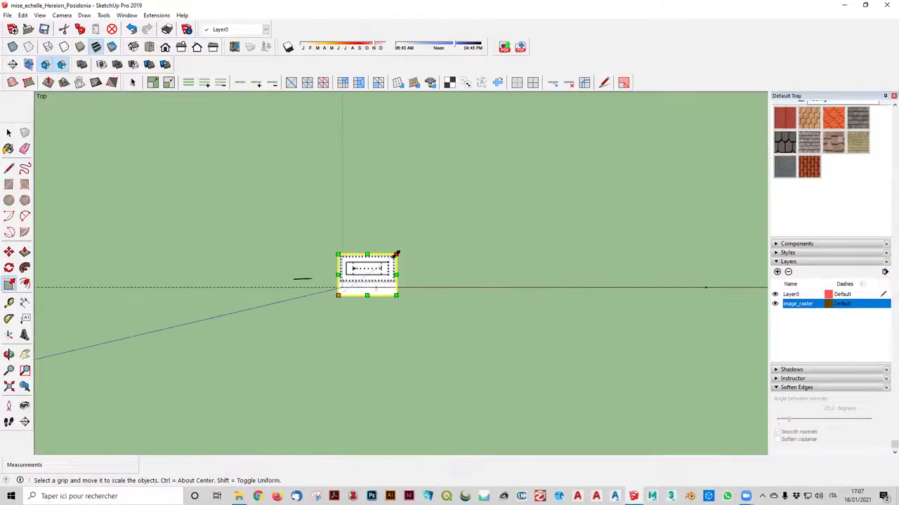
mouse_move(397, 254)
left_mouse_down()
mouse_move(643, 137)
mouse_move(577, 132)
left_mouse_up()
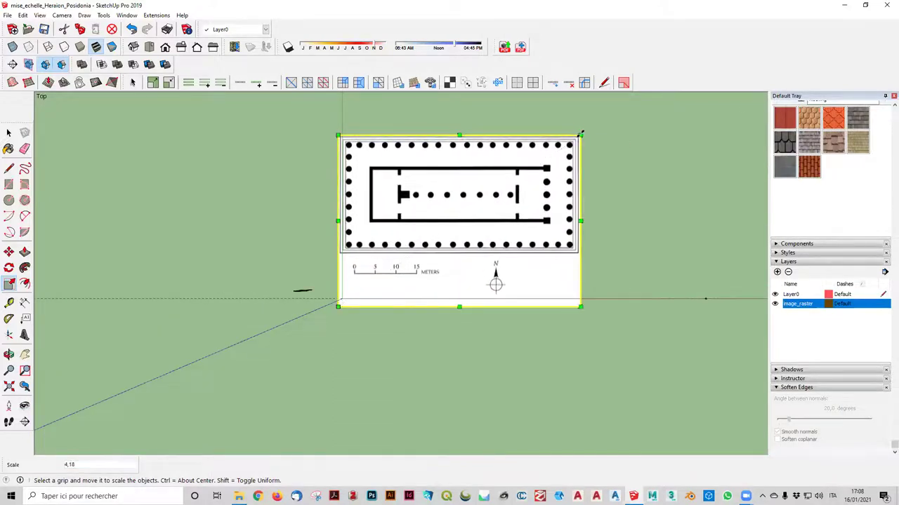
left_click_drag(577, 132, 696, 128)
Step: Adjust the enlargement and commit the plan image at a scale factor of 5,43
scroll(671, 151, "down", 1)
middle_click_drag(672, 151, 693, 124, "shift")
mouse_move(693, 124)
left_mouse_down()
mouse_move(730, 118)
mouse_move(716, 136)
mouse_move(760, 111)
left_mouse_up()
scroll(733, 125, "down", 2)
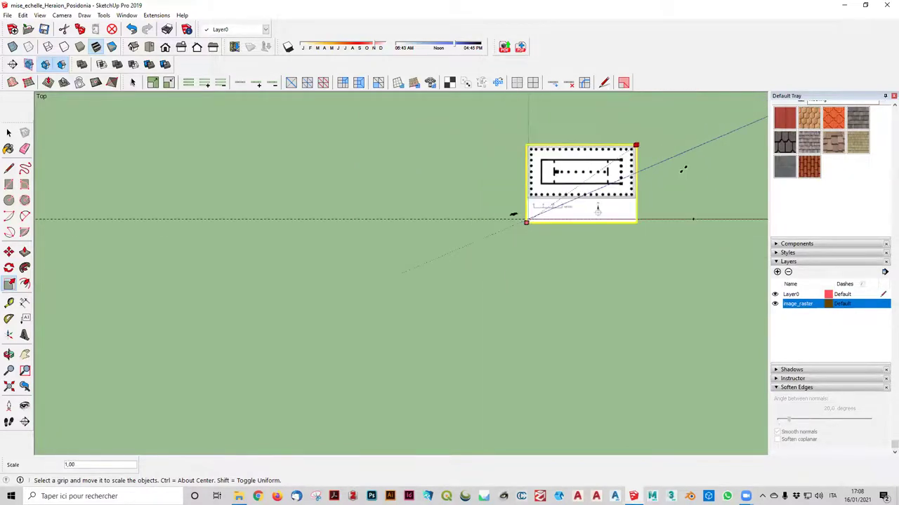
mouse_move(682, 169)
left_mouse_down()
mouse_move(567, 177)
mouse_move(525, 248)
mouse_move(638, 173)
mouse_move(627, 186)
left_mouse_up()
scroll(568, 176, "down", 1)
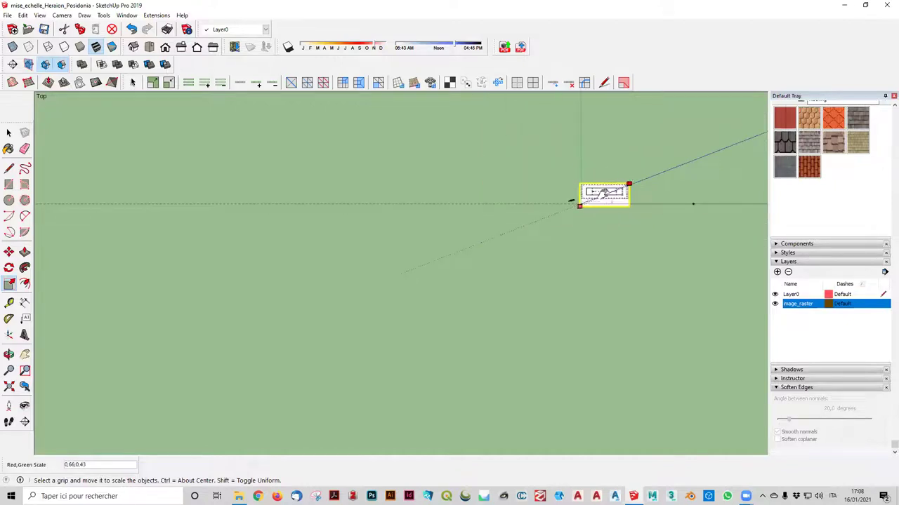
middle_click_drag(603, 192, 347, 299, "shift")
mouse_move(373, 290)
left_mouse_down()
mouse_move(474, 227)
mouse_move(674, 134)
mouse_move(723, 132)
left_mouse_up()
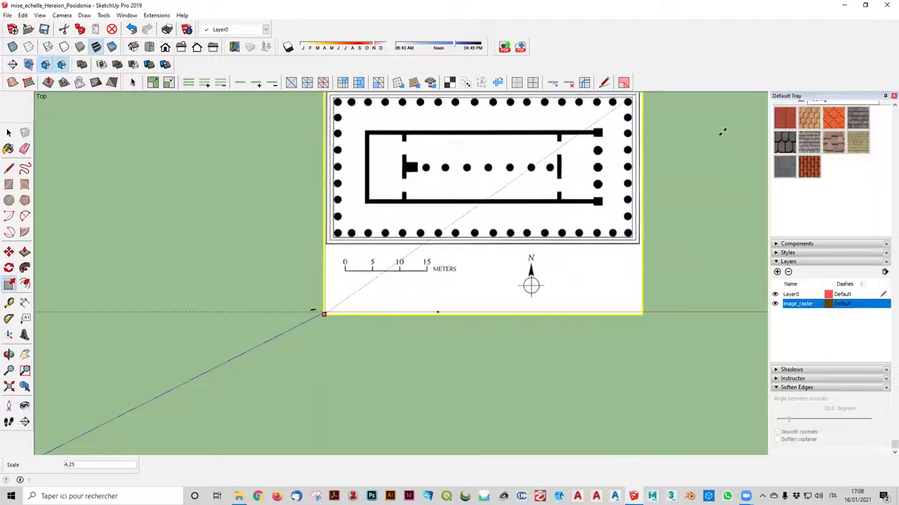
middle_click_drag(720, 132, 507, 259)
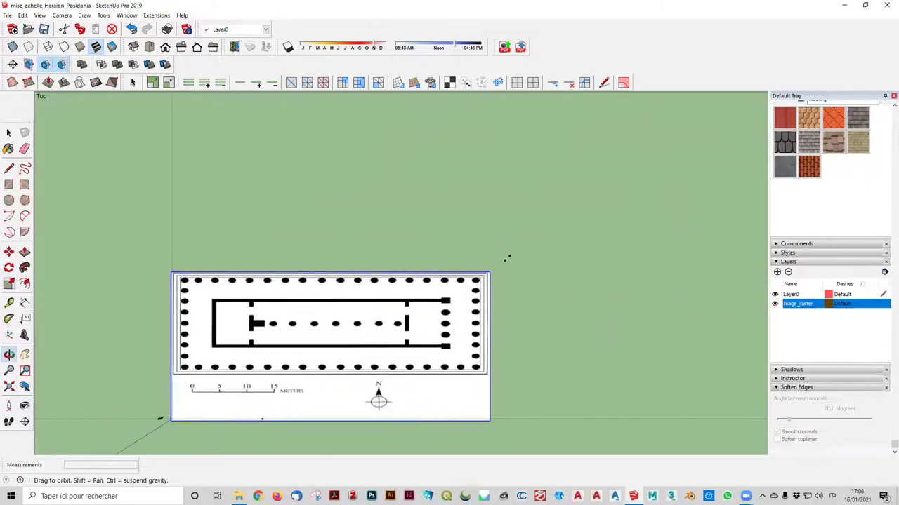
left_click_drag(507, 258, 453, 277)
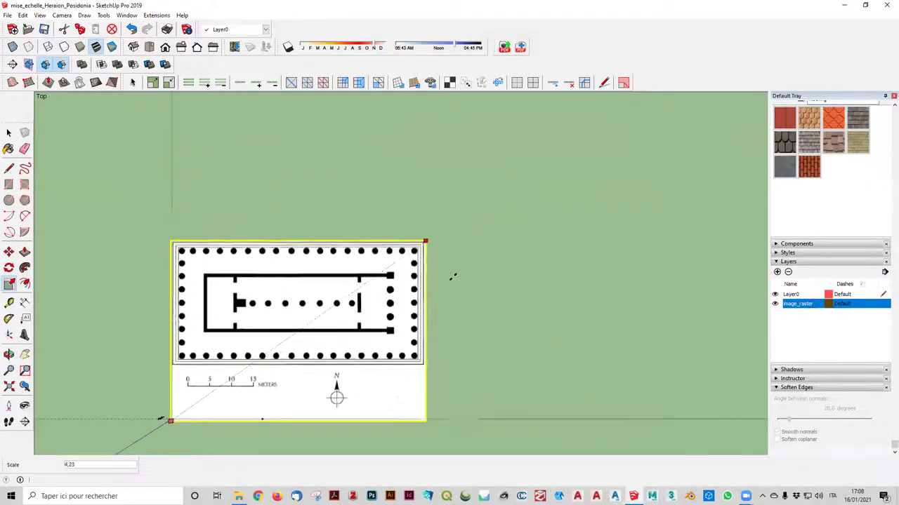
left_click_drag(453, 277, 530, 224)
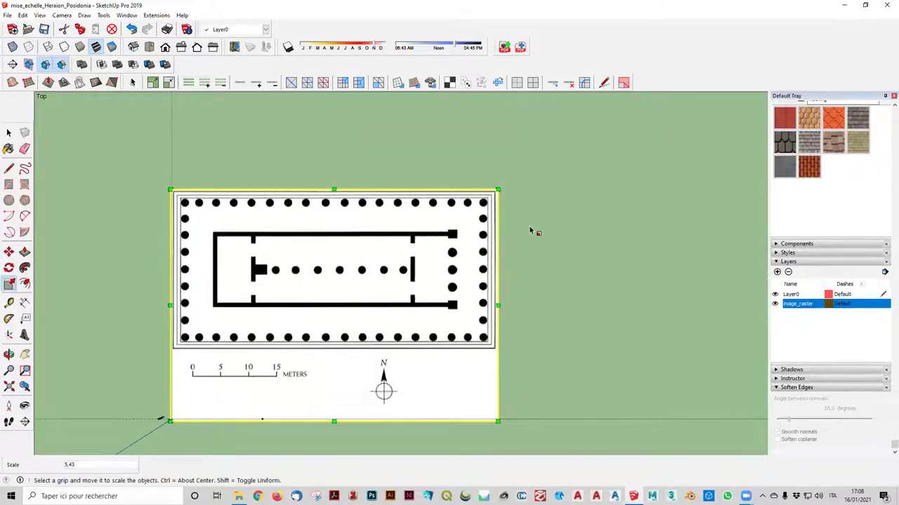
scroll(534, 224, "down", 2)
scroll(239, 366, "up", 2)
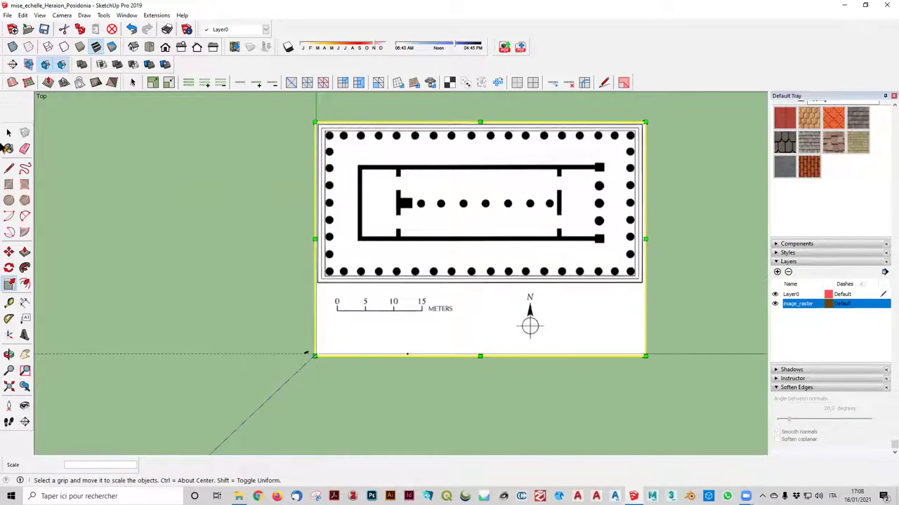
left_click(10, 252)
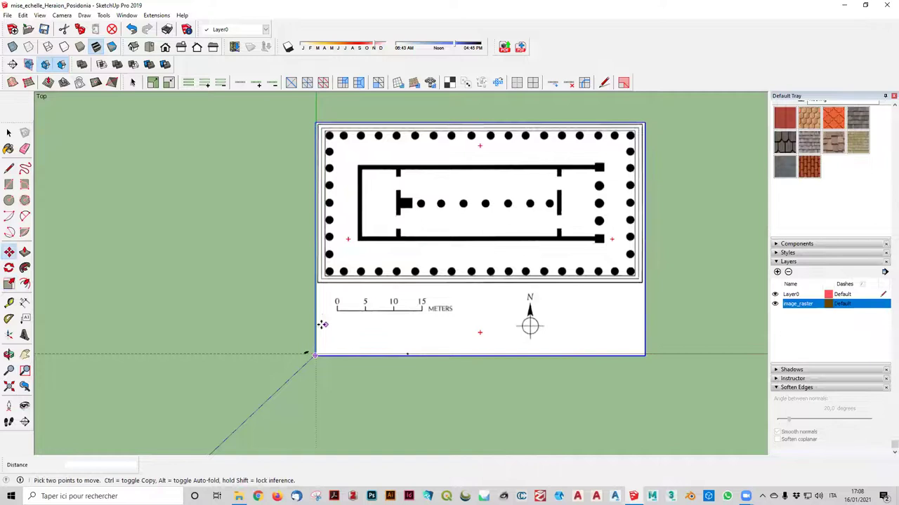
scroll(323, 325, "up", 2)
scroll(329, 317, "up", 2)
scroll(335, 321, "up", 2)
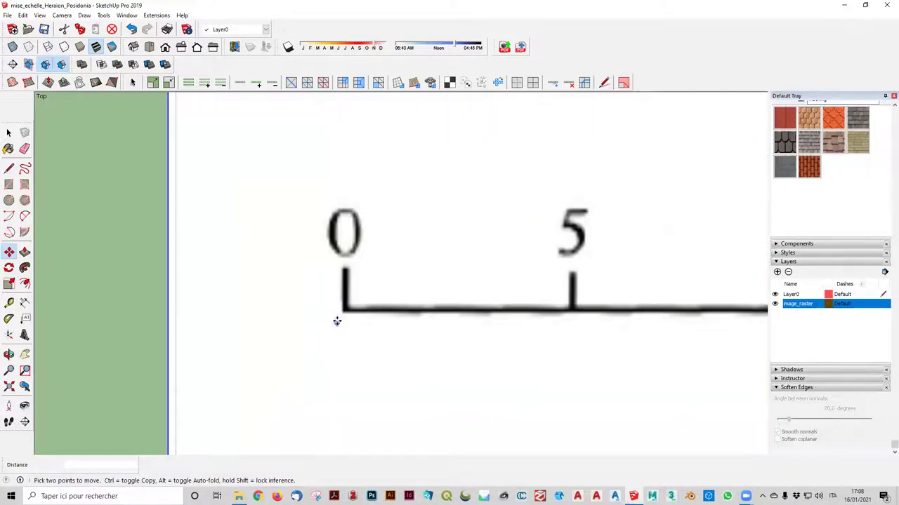
left_click(345, 308)
scroll(330, 273, "down", 3)
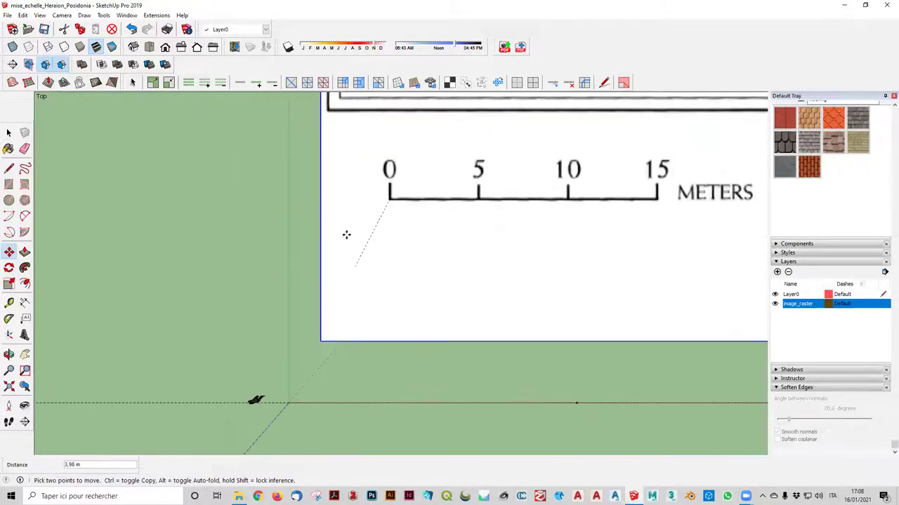
left_click(290, 408)
scroll(391, 330, "down", 1)
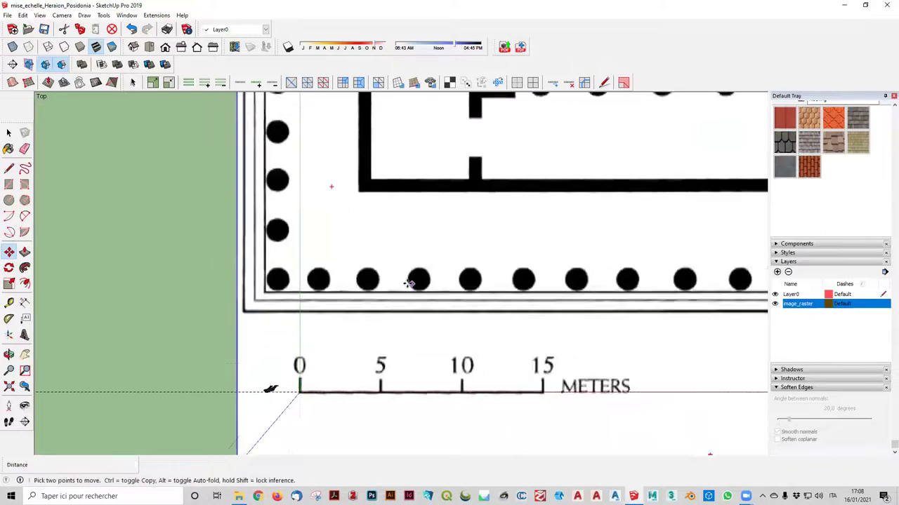
scroll(404, 283, "down", 1)
scroll(492, 361, "up", 3)
scroll(497, 380, "up", 2)
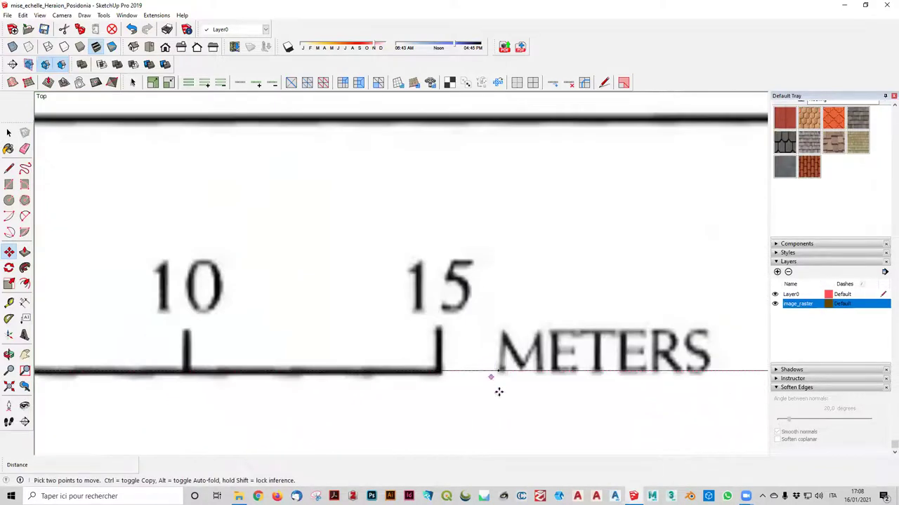
scroll(502, 359, "up", 1)
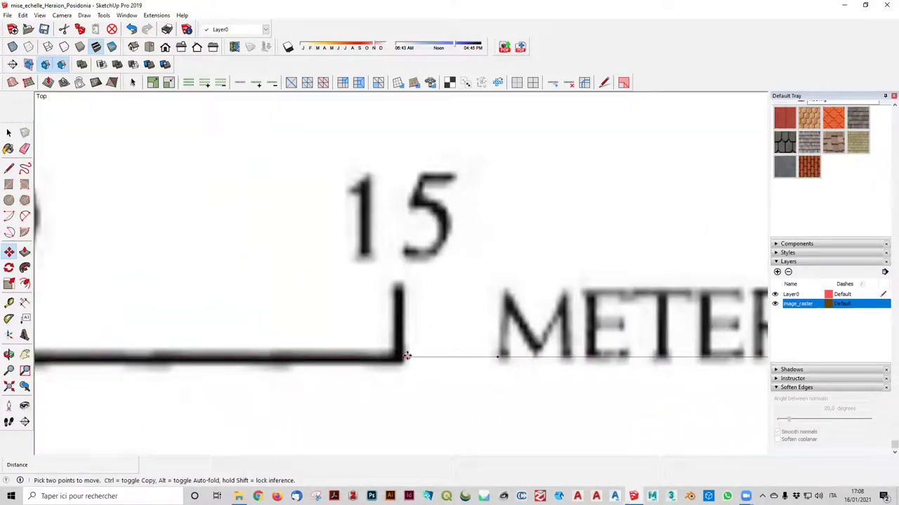
scroll(498, 358, "down", 1)
scroll(504, 335, "down", 2)
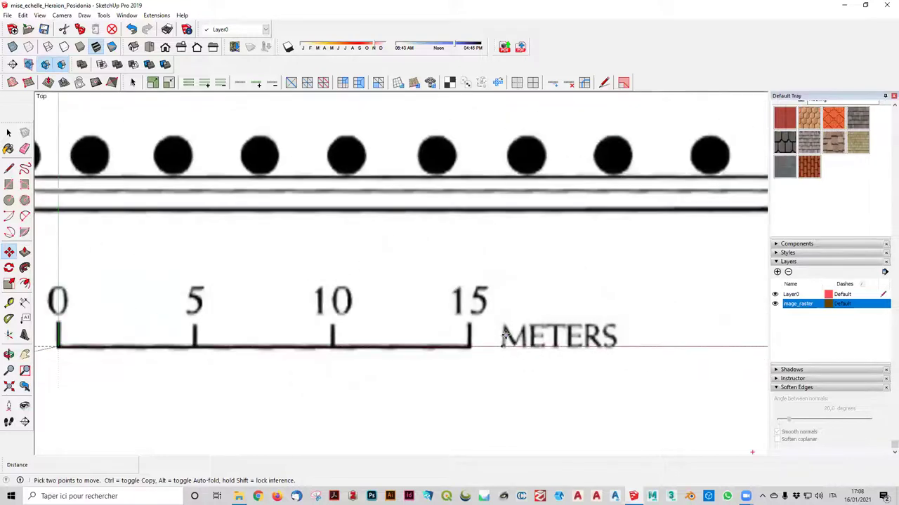
scroll(504, 335, "down", 3)
scroll(504, 336, "down", 3)
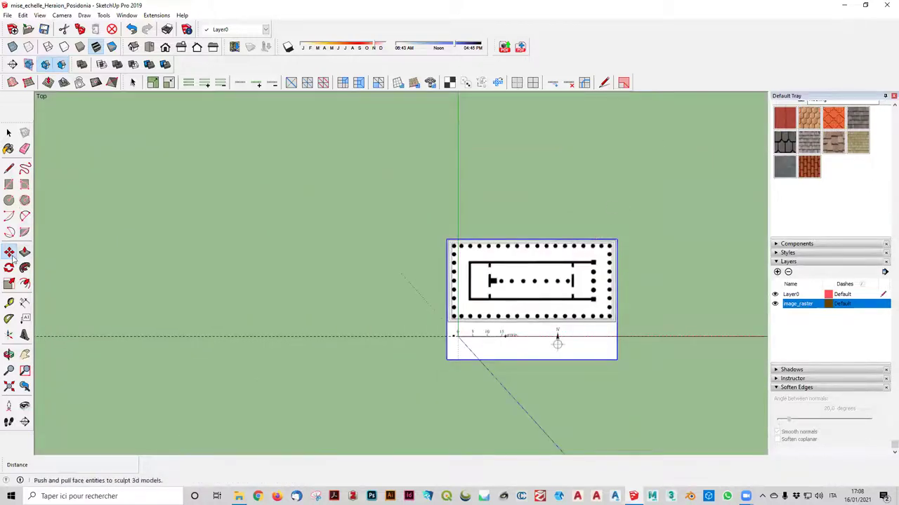
Step: Try enlarging the plan image from its corner grip, cancelling the false starts
left_click(9, 284)
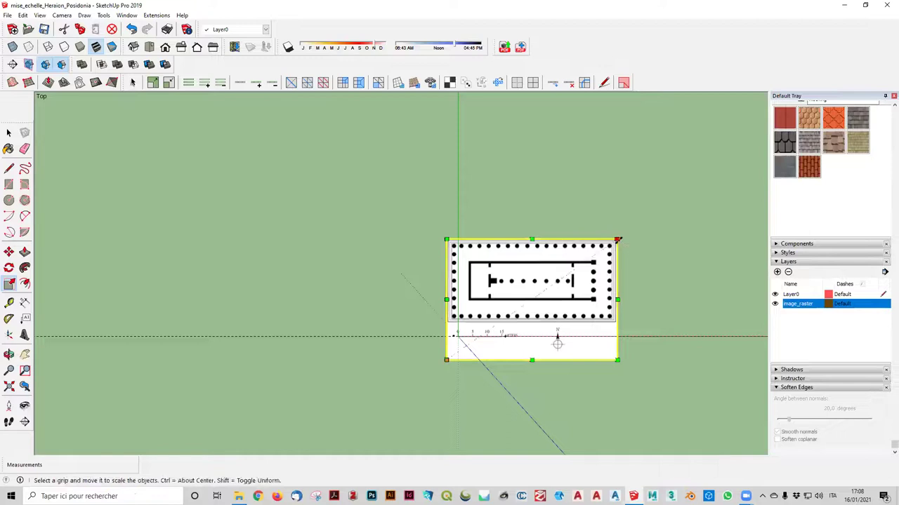
left_click_drag(617, 240, 633, 228)
key("Escape")
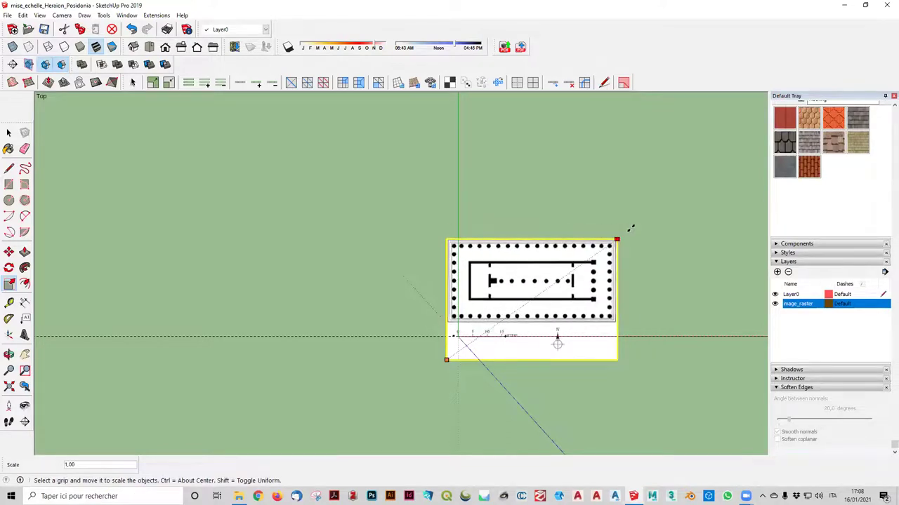
scroll(631, 227, "up", 1)
scroll(606, 230, "up", 1)
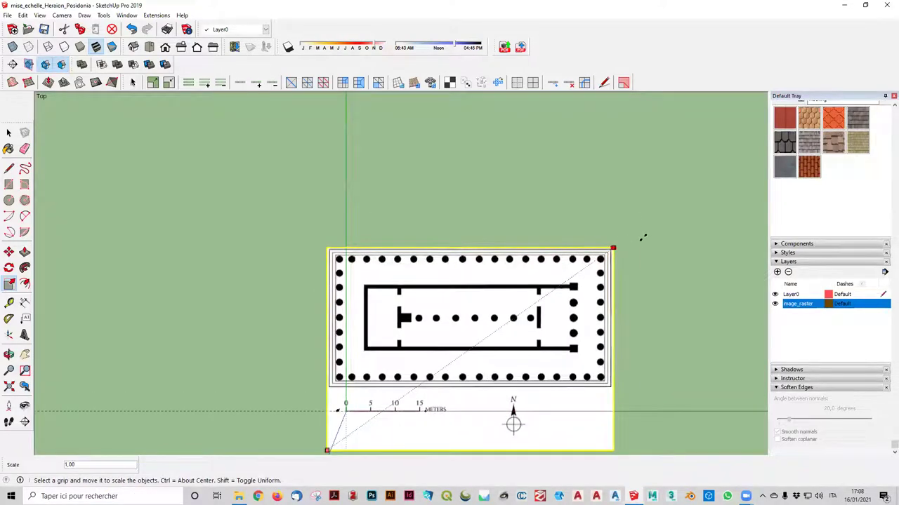
left_click_drag(613, 248, 667, 252)
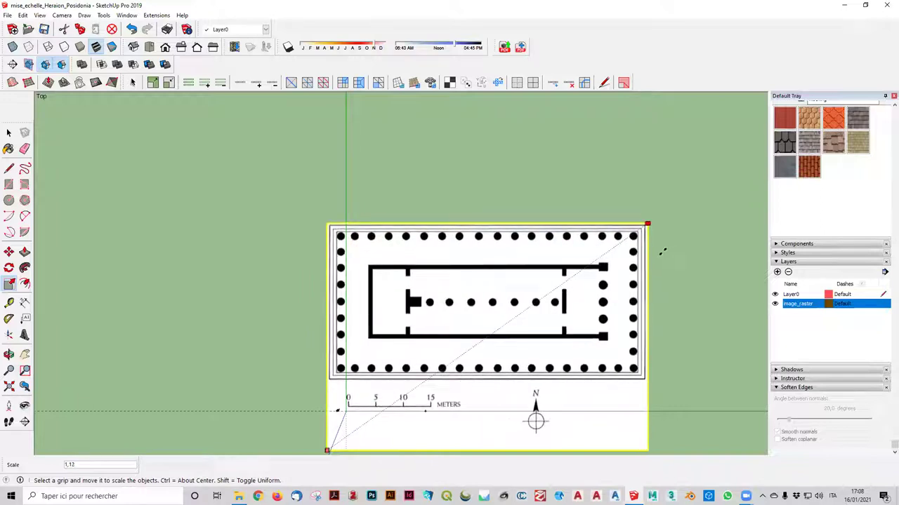
left_click_drag(662, 252, 657, 247)
key("Escape")
Step: Back in Top view, enlarge the plan image to a 1,11 scale factor
scroll(641, 223, "up", 3)
middle_click_drag(640, 223, 712, 80)
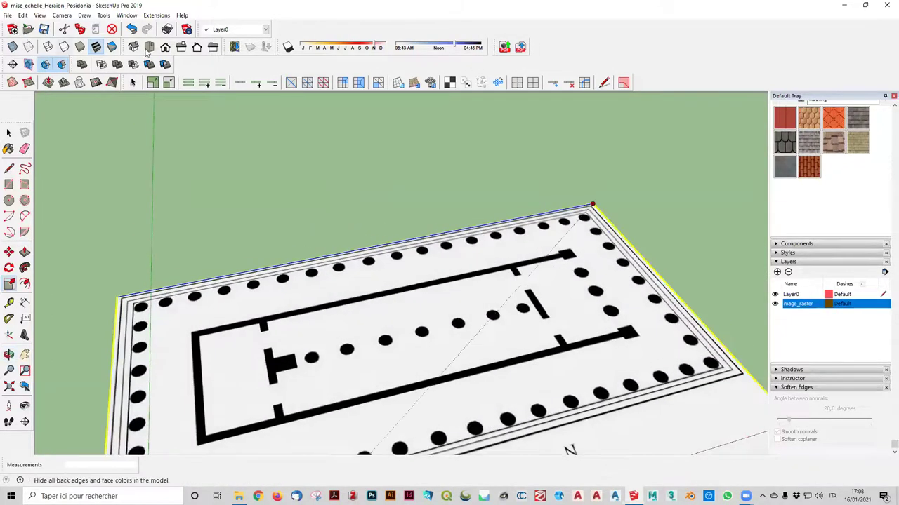
left_click(149, 48)
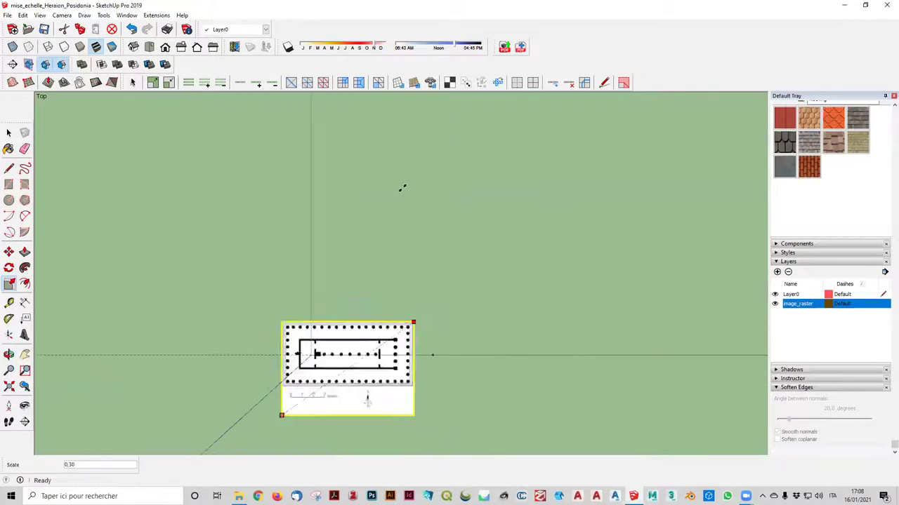
scroll(423, 207, "up", 1)
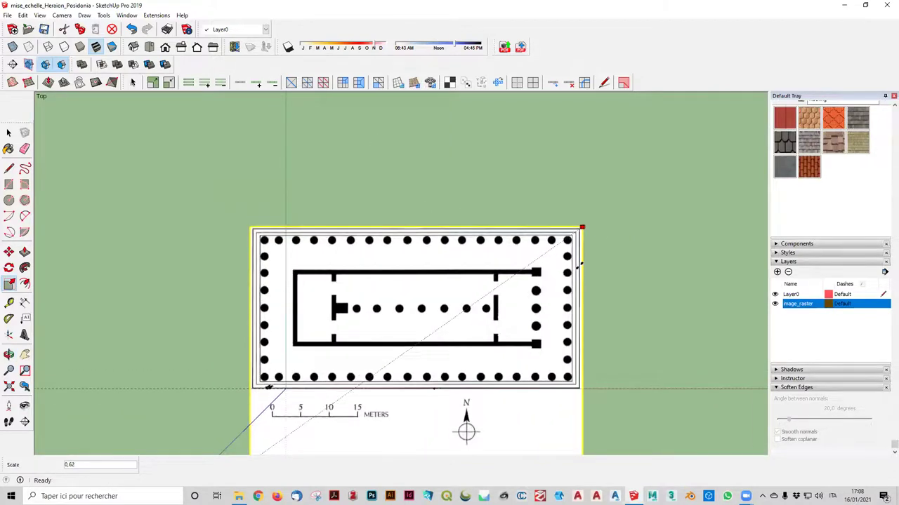
scroll(702, 151, "down", 2)
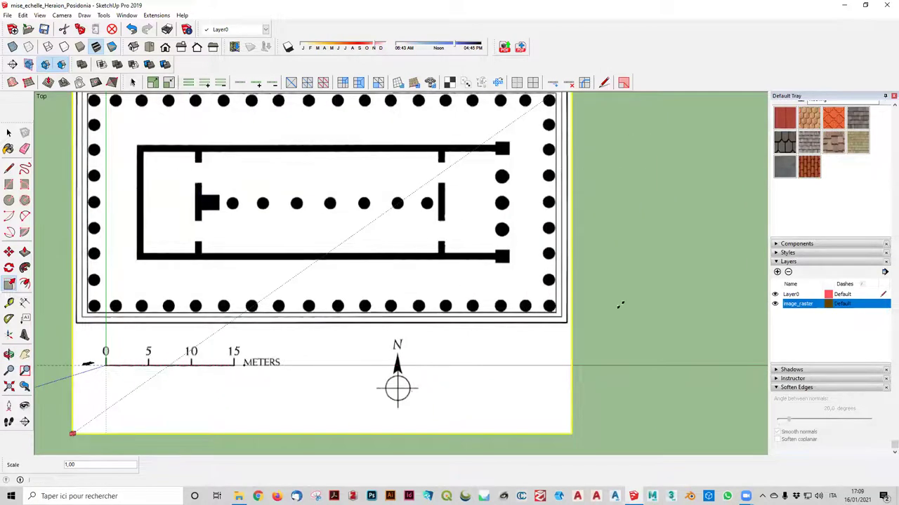
scroll(620, 305, "down", 1)
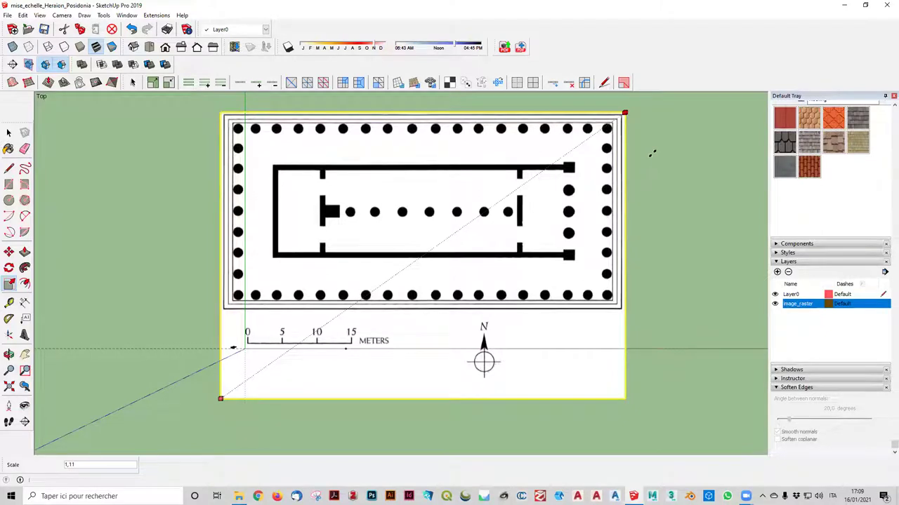
left_click(652, 153)
Step: Move the plan image so the scale bar's 0 tick snaps to the axes origin
scroll(351, 337, "up", 2)
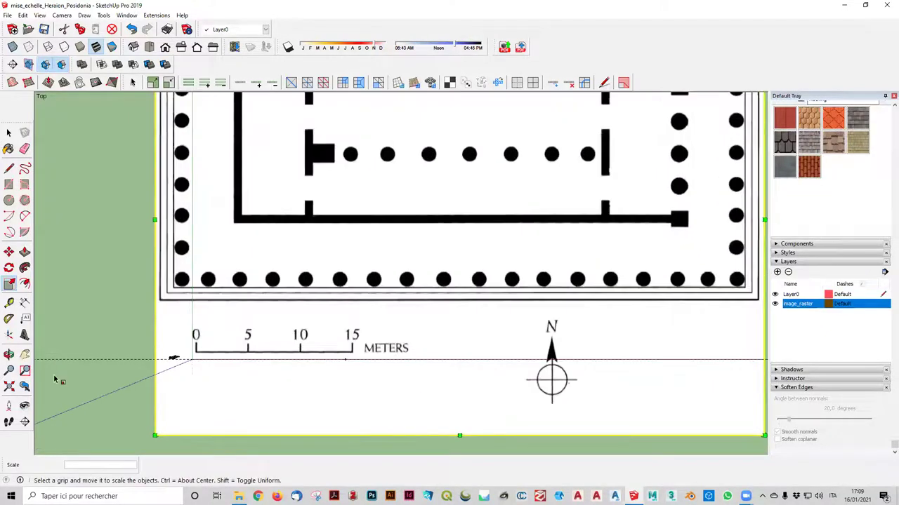
left_click(8, 251)
scroll(191, 363, "up", 2)
scroll(191, 363, "up", 2)
scroll(177, 323, "up", 1)
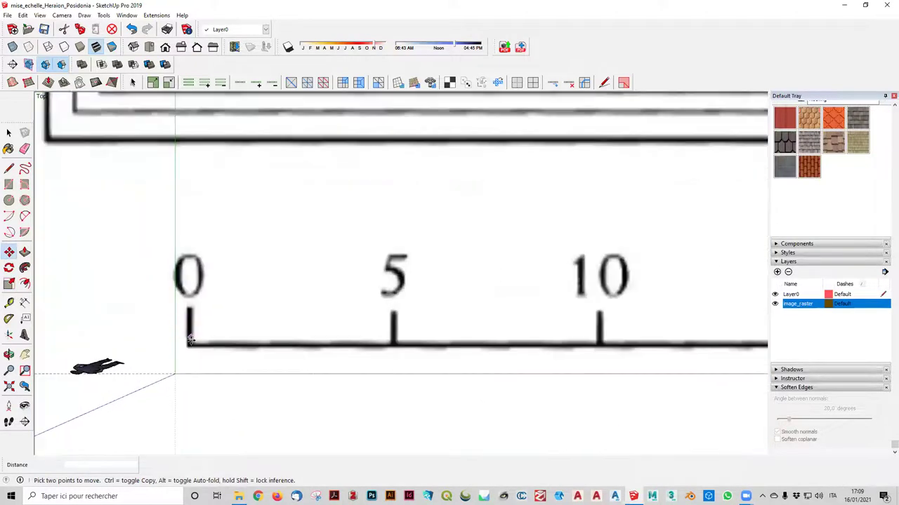
scroll(187, 342, "up", 2)
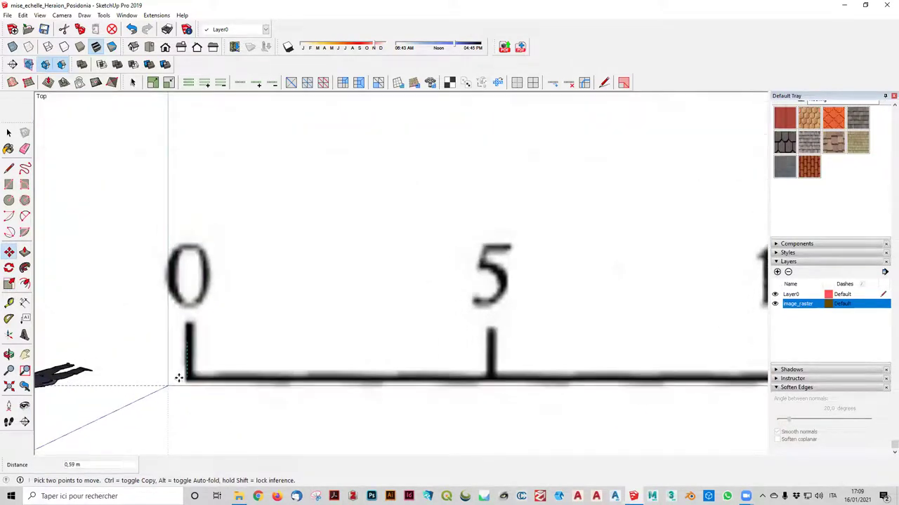
scroll(189, 316, "down", 2)
scroll(202, 304, "down", 3)
scroll(316, 326, "up", 2)
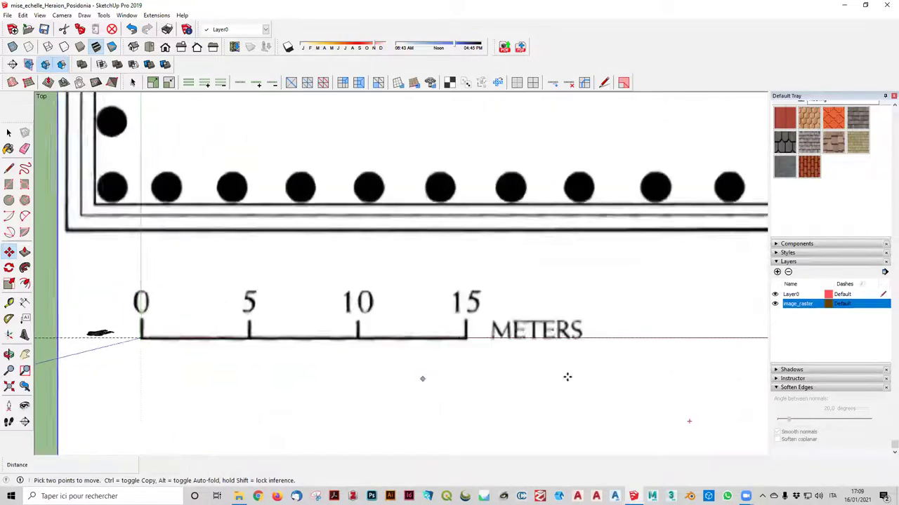
scroll(505, 372, "up", 2)
scroll(407, 337, "up", 3)
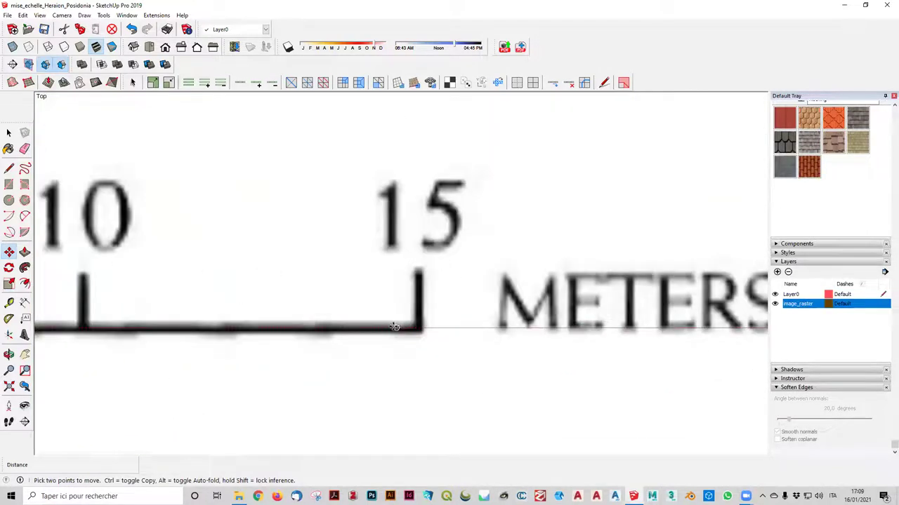
scroll(420, 330, "down", 2)
scroll(420, 330, "down", 2)
scroll(420, 330, "down", 1)
scroll(420, 330, "down", 1)
scroll(421, 330, "down", 1)
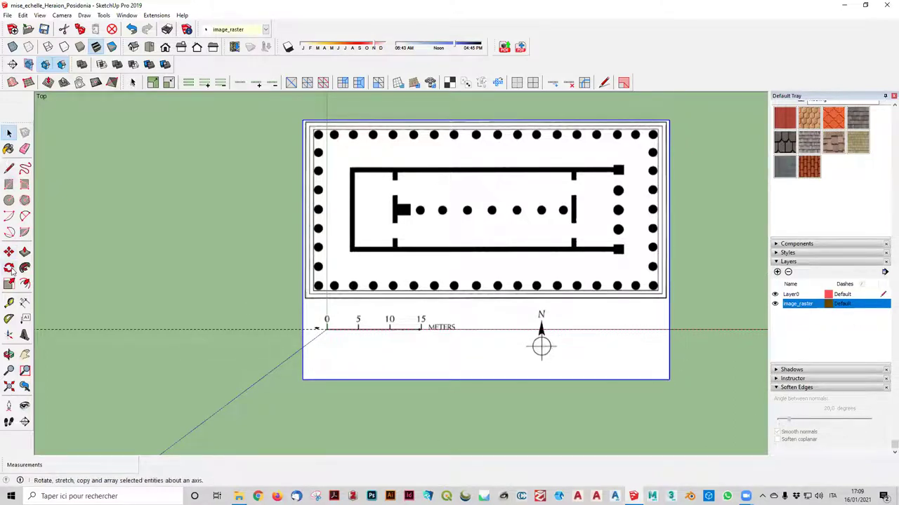
Step: Shrink the plan image from its corner to a 0,57 scale factor
left_click(9, 302)
left_click(9, 302)
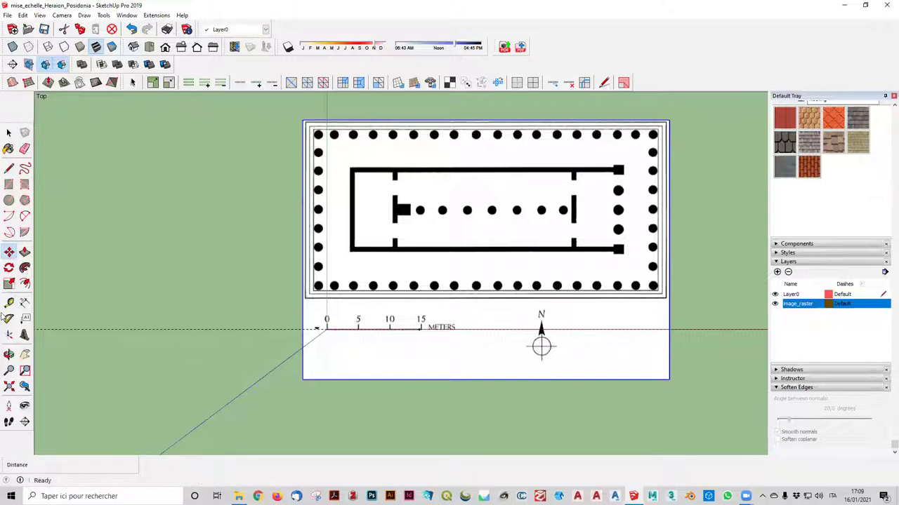
left_click(9, 284)
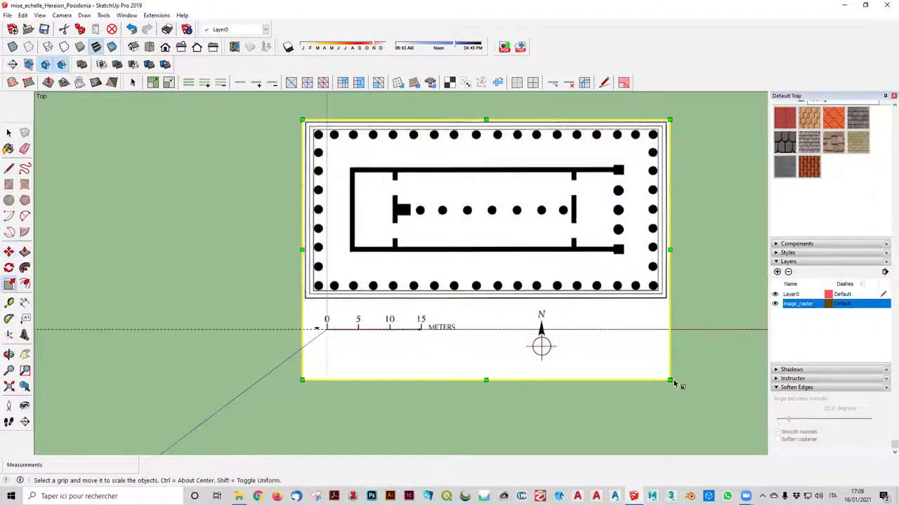
left_click_drag(669, 380, 429, 256)
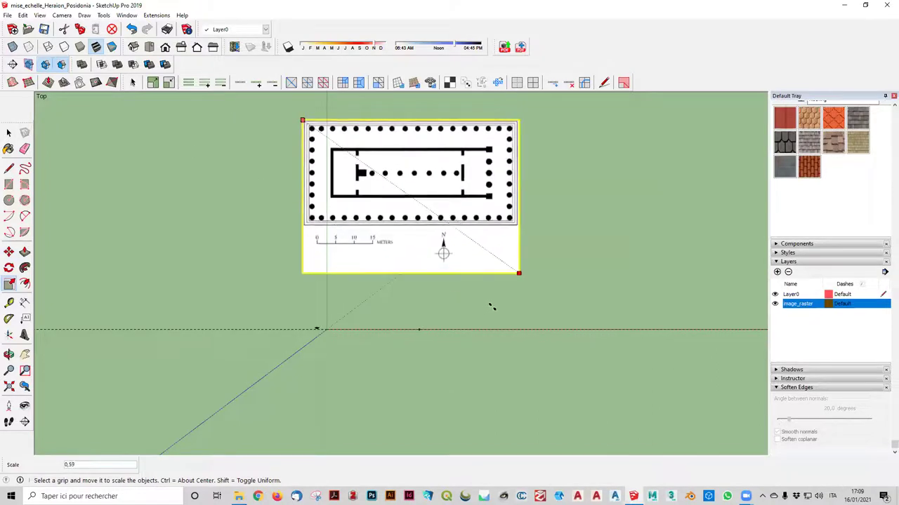
key("Escape")
mouse_move(302, 380)
left_mouse_down()
mouse_move(339, 335)
mouse_move(367, 332)
left_mouse_up()
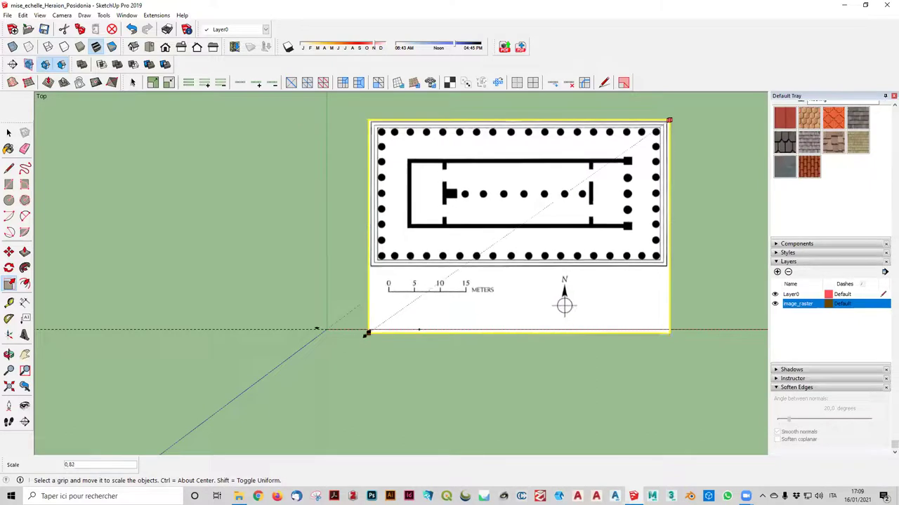
left_click_drag(667, 118, 540, 212)
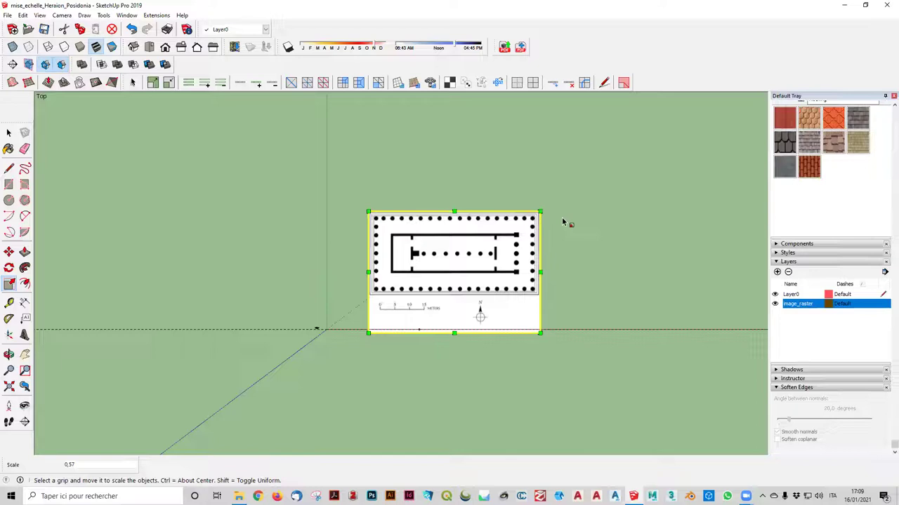
left_click(8, 133)
Step: Clear the selection, then select the plan image again
left_click(597, 188)
scroll(484, 295, "up", 1)
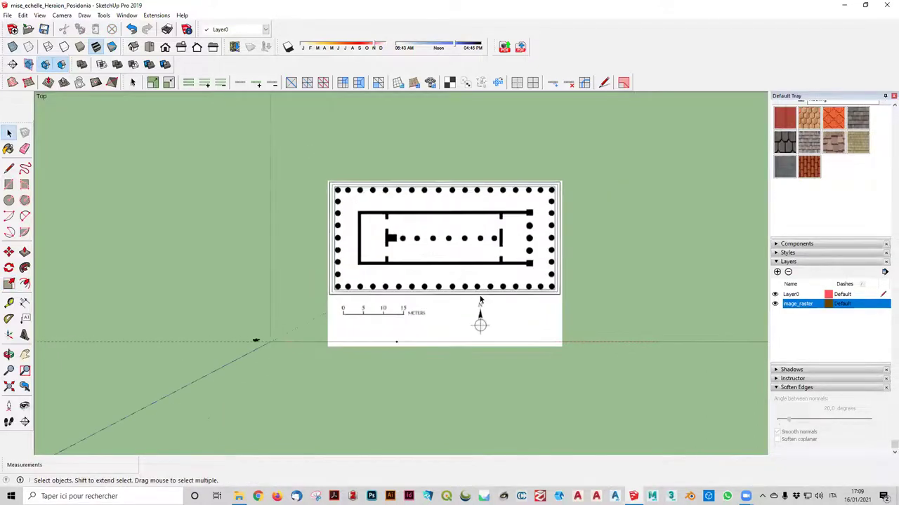
left_click(480, 300)
scroll(434, 296, "up", 1)
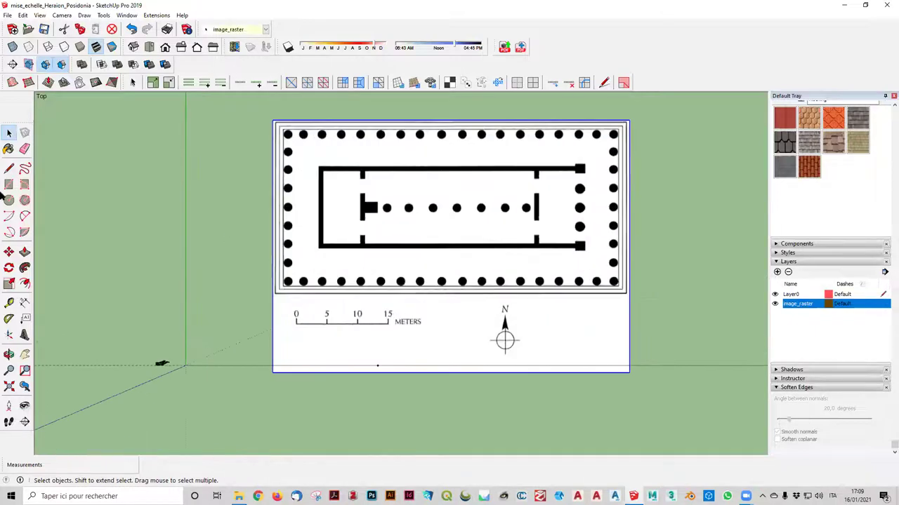
left_click(9, 303)
scroll(330, 324, "up", 1)
scroll(309, 304, "up", 1)
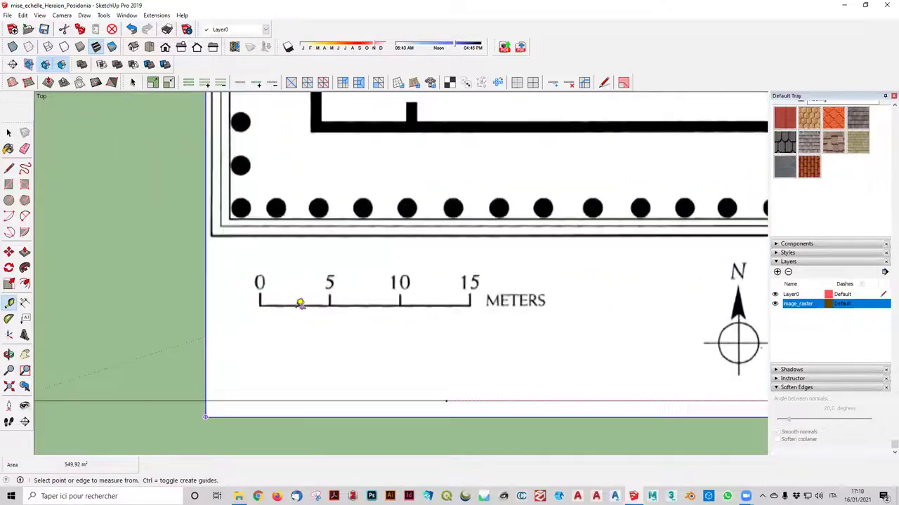
scroll(295, 303, "up", 1)
scroll(249, 300, "up", 1)
scroll(248, 300, "up", 1)
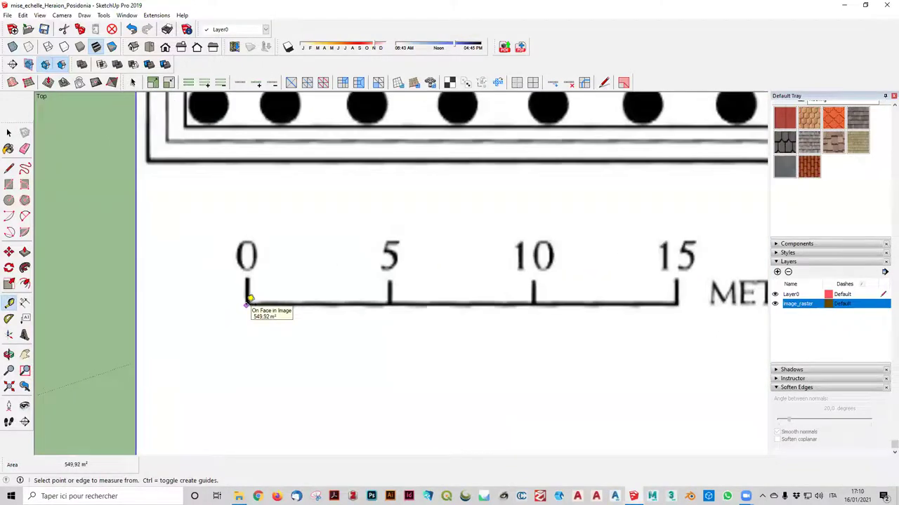
scroll(250, 298, "up", 1)
scroll(249, 299, "up", 1)
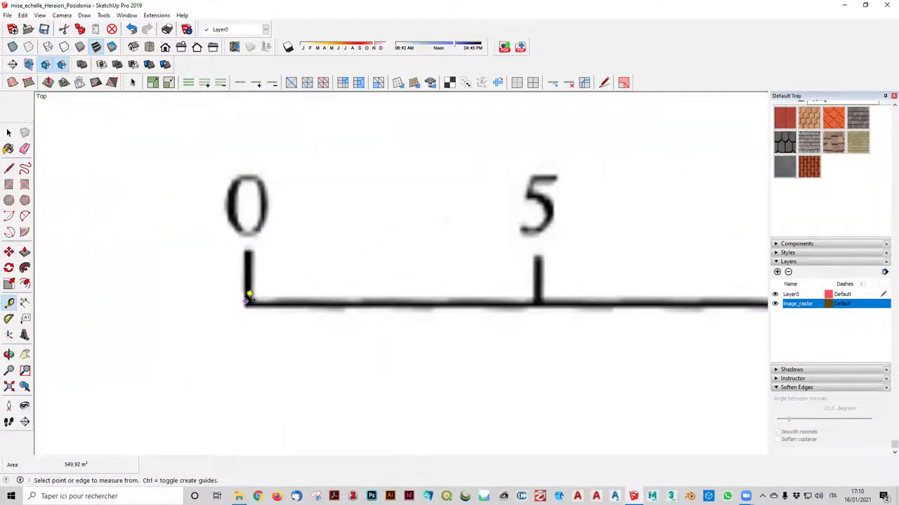
left_click(250, 300)
scroll(291, 311, "down", 1)
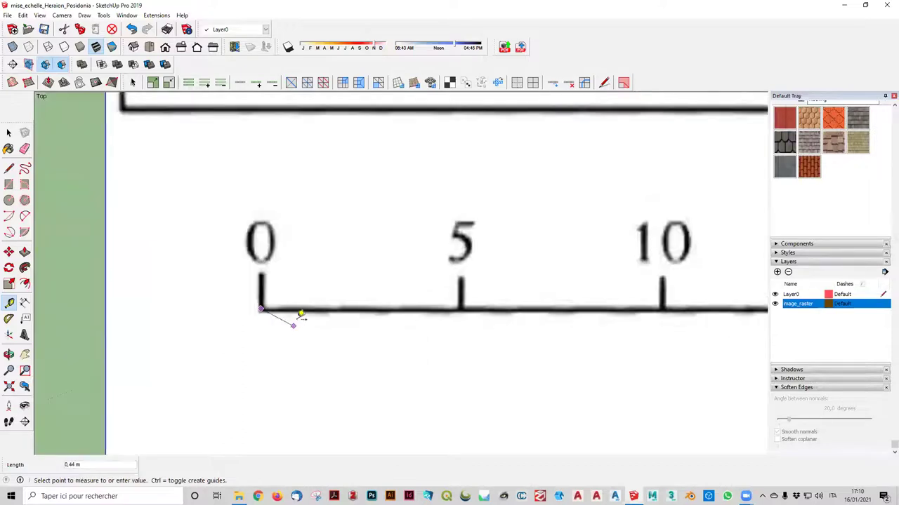
scroll(302, 313, "down", 2)
scroll(449, 309, "up", 1)
scroll(491, 311, "up", 2)
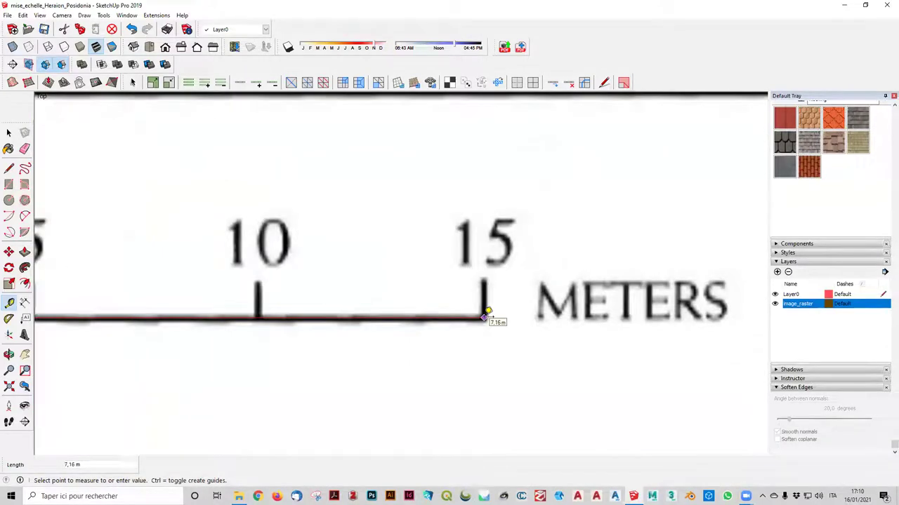
scroll(486, 314, "up", 1)
scroll(486, 314, "up", 1)
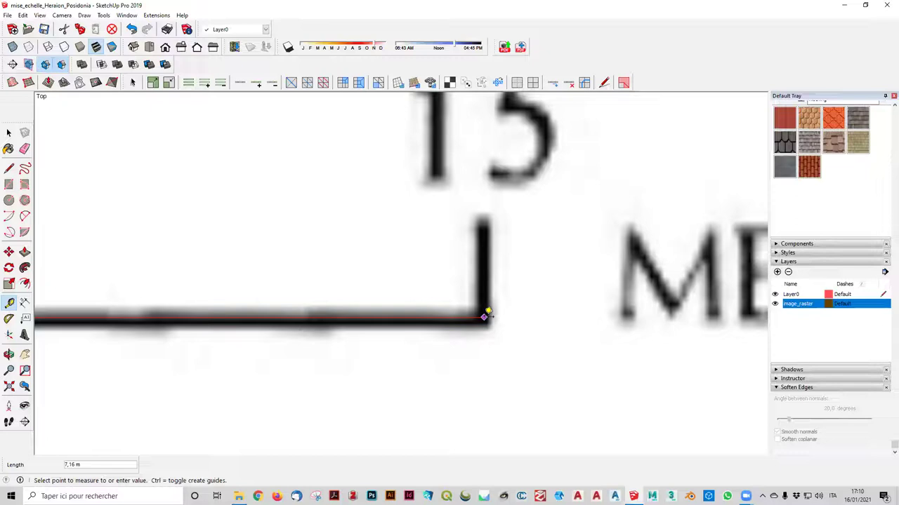
left_click(485, 316)
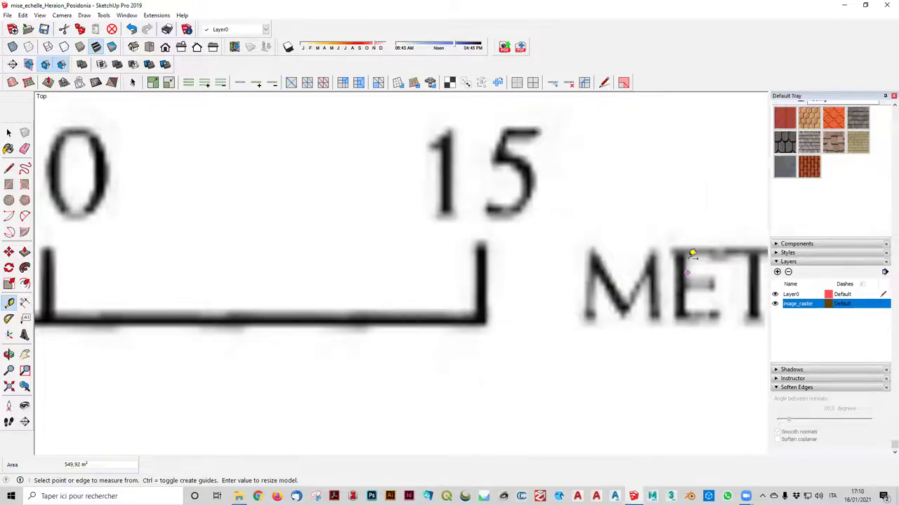
Step: Begin measuring the scale bar from its 0 tick, then cancel the attempt
scroll(688, 255, "down", 2)
scroll(692, 255, "down", 2)
scroll(93, 281, "up", 2)
scroll(93, 281, "up", 2)
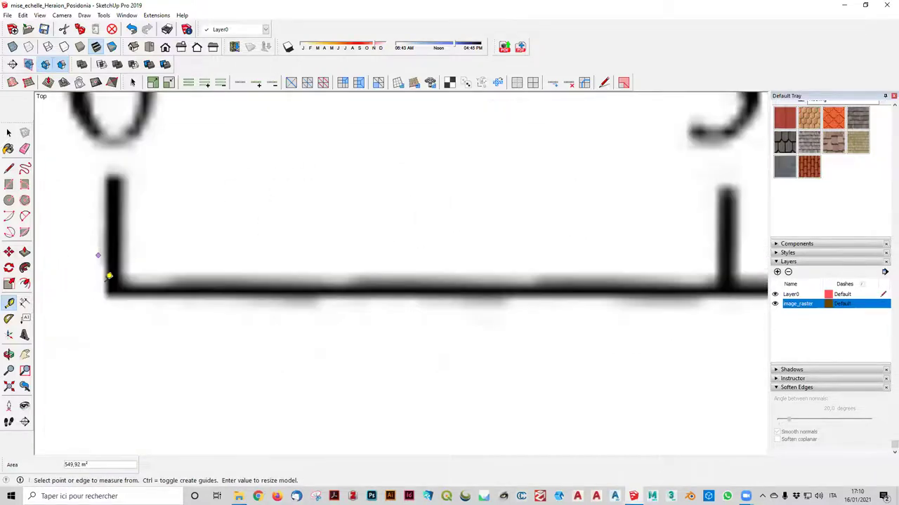
left_click(115, 286)
scroll(269, 269, "down", 2)
scroll(688, 243, "down", 2)
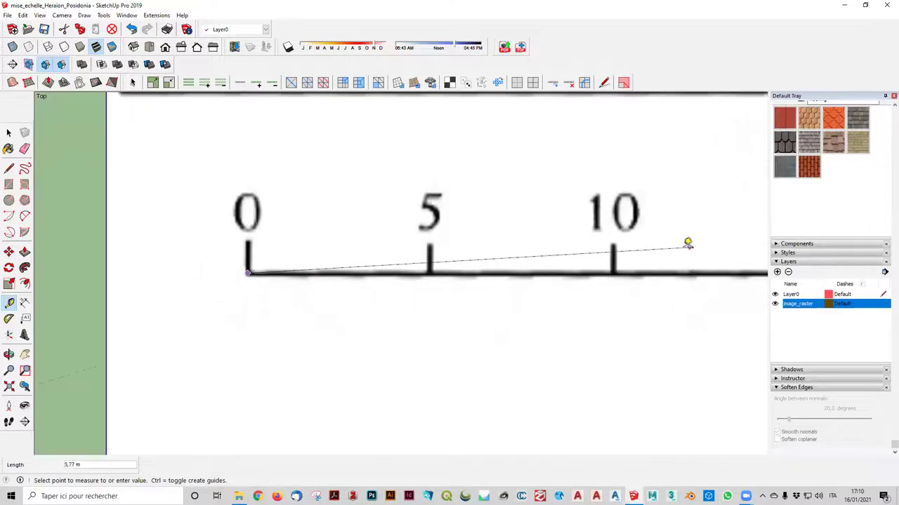
scroll(684, 242, "down", 2)
middle_click_drag(736, 261, 513, 281, "shift")
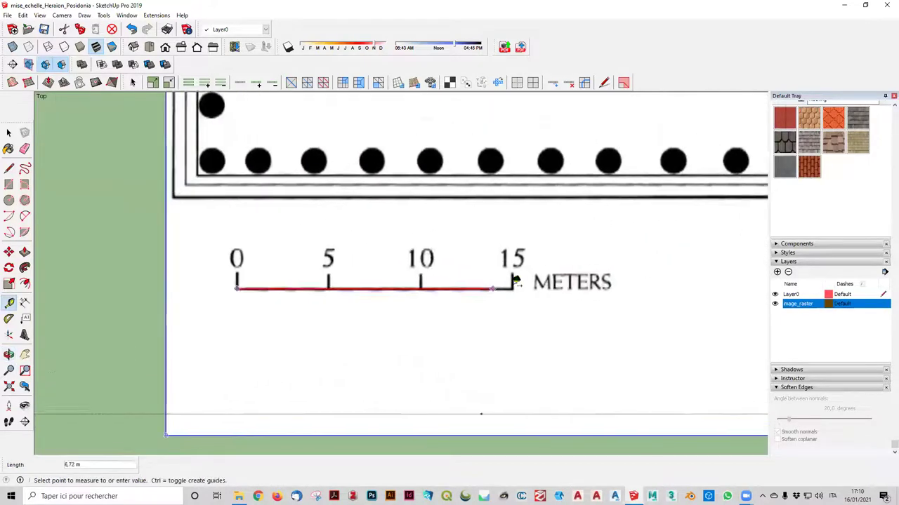
scroll(513, 281, "up", 3)
scroll(516, 280, "up", 3)
scroll(517, 284, "up", 2)
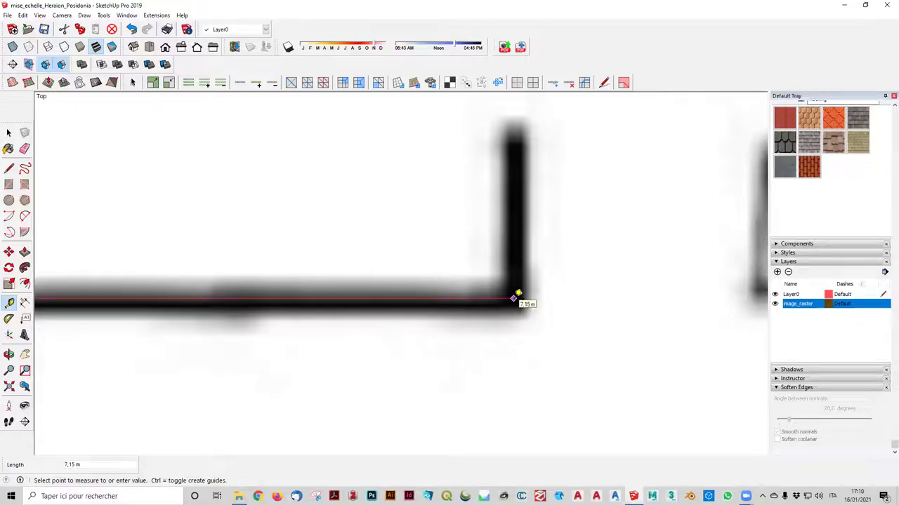
type("15")
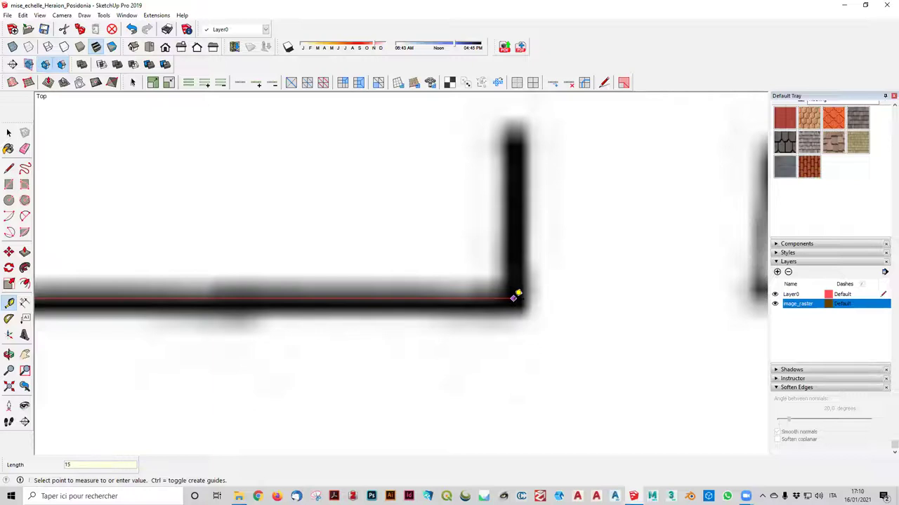
key("Escape")
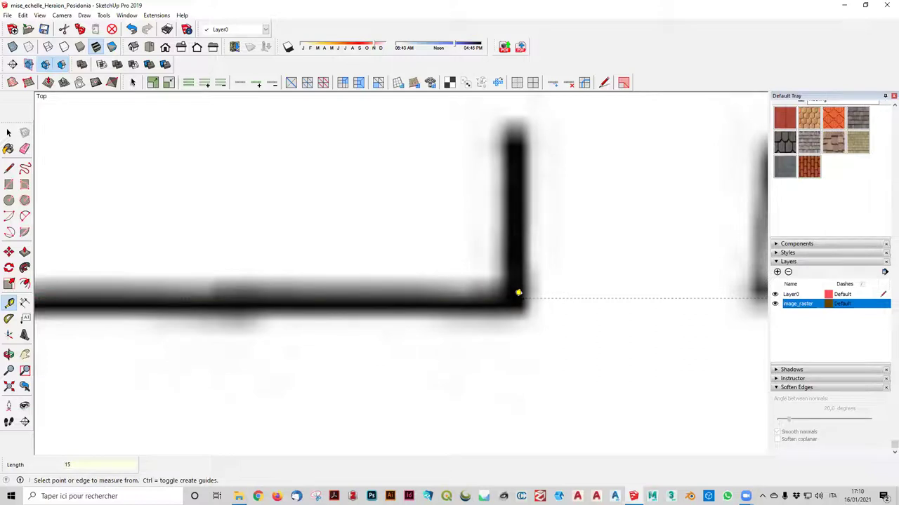
Step: Measure the scale bar from the 0 tick to the 15 tick, then undo the failed measurement
scroll(518, 292, "down", 3)
scroll(519, 293, "down", 3)
scroll(518, 292, "down", 2)
scroll(619, 160, "down", 3)
scroll(403, 252, "up", 2)
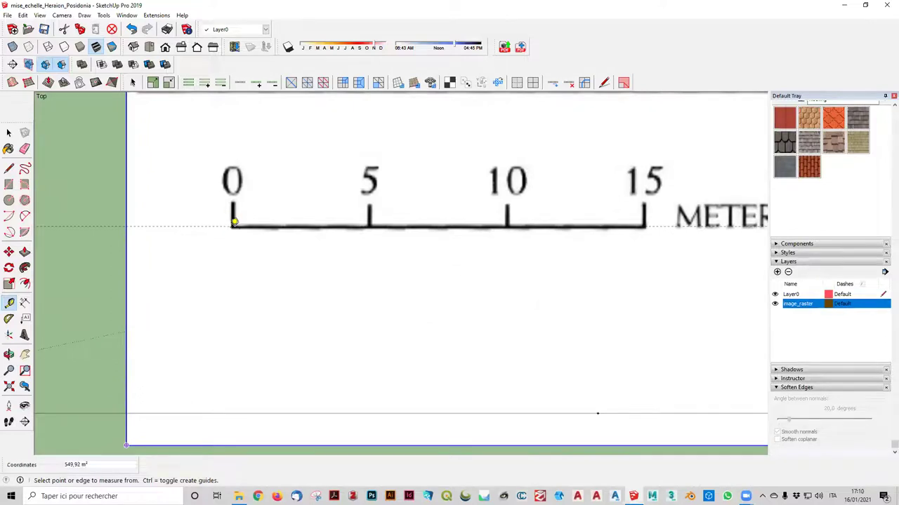
scroll(236, 220, "up", 3)
scroll(235, 223, "up", 2)
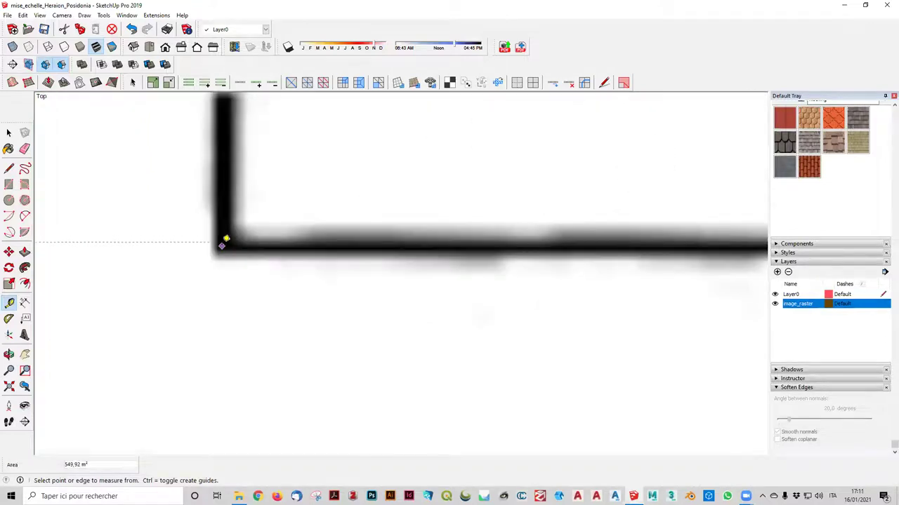
left_click(222, 245)
scroll(262, 265, "down", 2)
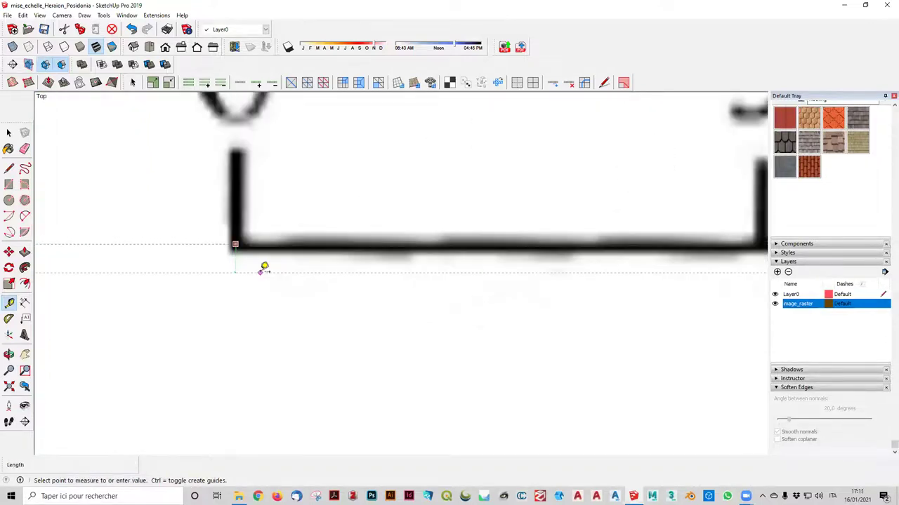
scroll(272, 260, "down", 2)
scroll(272, 260, "down", 2)
scroll(344, 265, "up", 1)
scroll(414, 253, "up", 2)
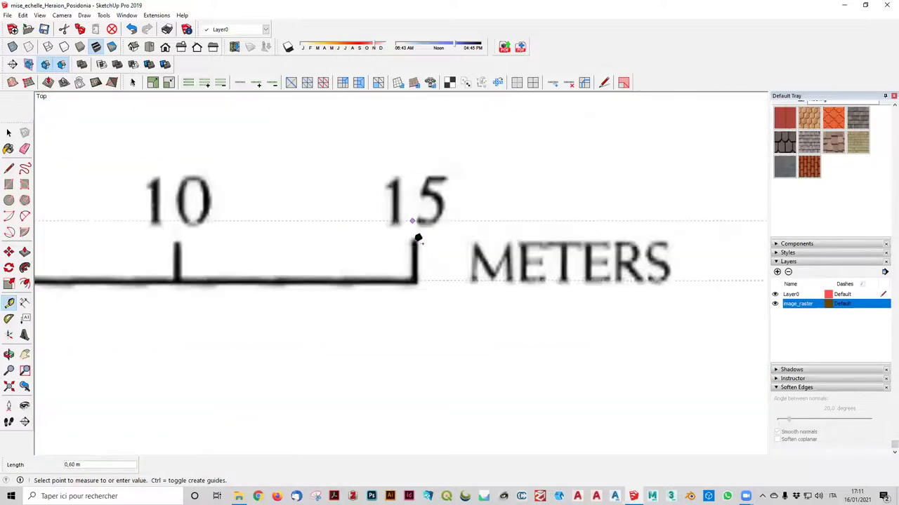
scroll(422, 297, "up", 2)
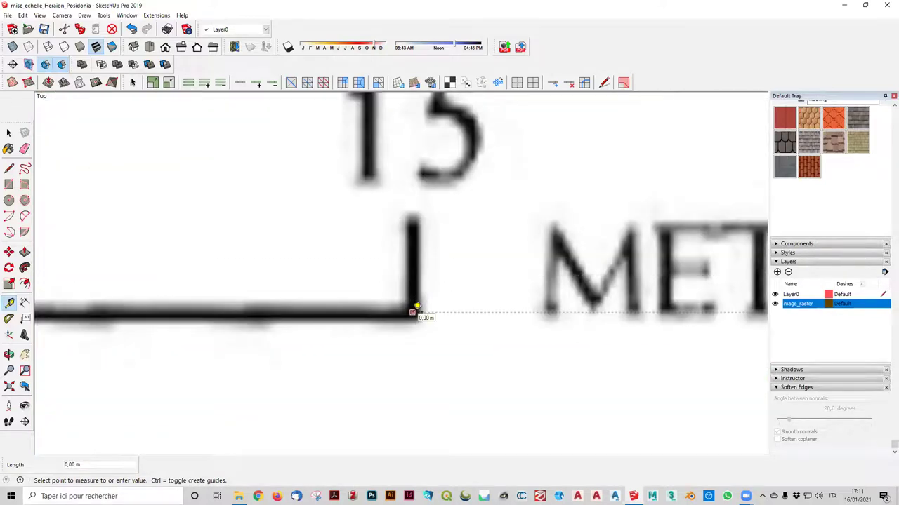
left_click(416, 307)
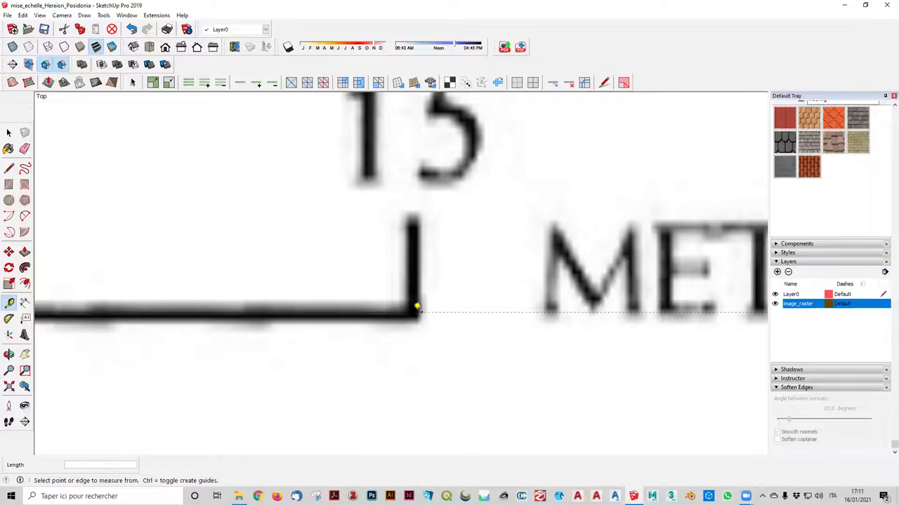
scroll(429, 294, "down", 2)
scroll(443, 267, "down", 2)
scroll(447, 251, "down", 1)
scroll(447, 251, "down", 2)
key("ctrl+z")
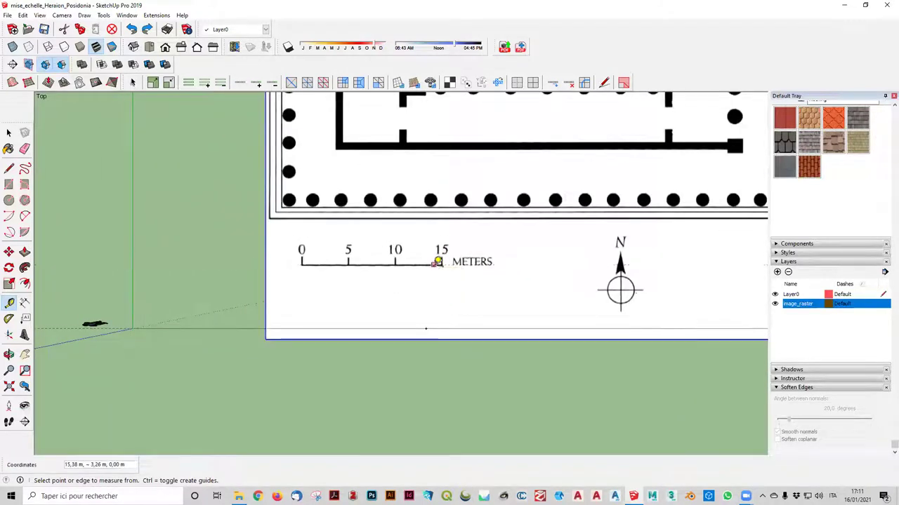
Step: Measure from the 0 tick to the 15 tick, enter 15 m, and accept resizing the model
scroll(407, 210, "up", 1)
scroll(396, 181, "up", 1)
scroll(344, 226, "up", 1)
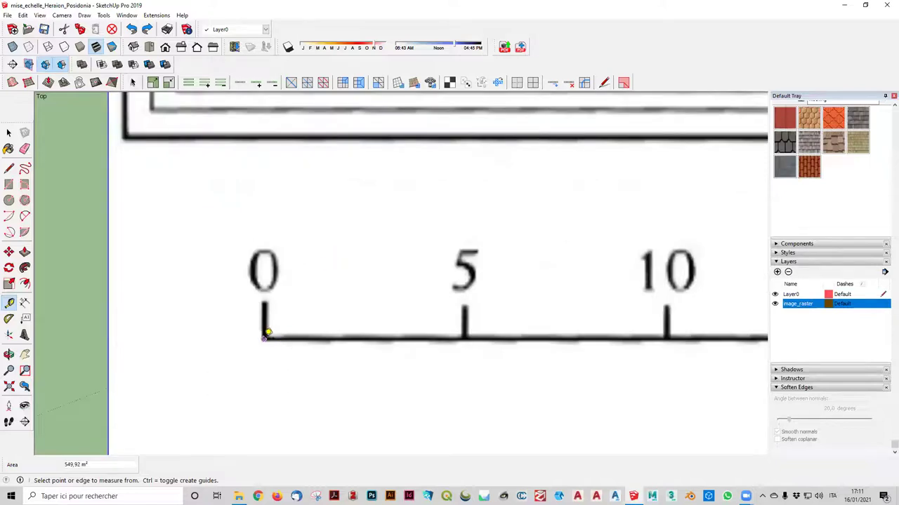
left_click(264, 339)
scroll(637, 331, "down", 1)
scroll(637, 331, "down", 1)
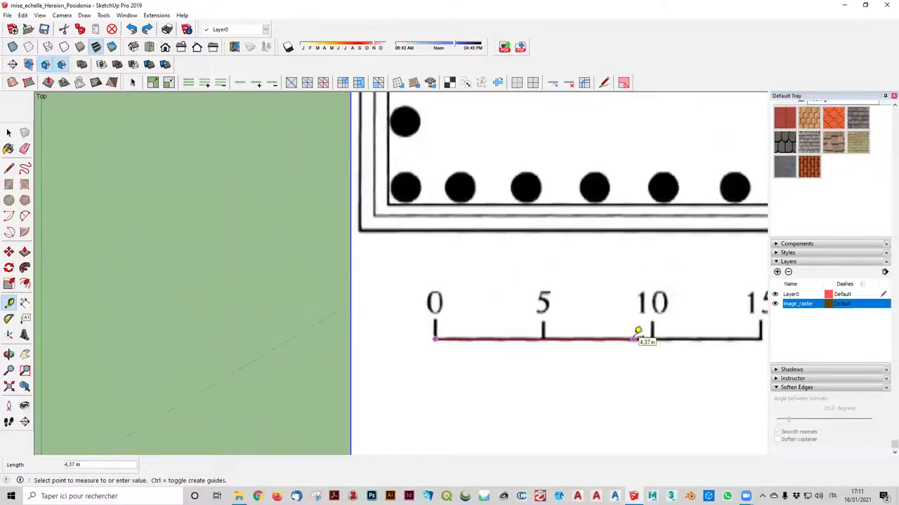
scroll(679, 311, "up", 1)
scroll(502, 309, "up", 2)
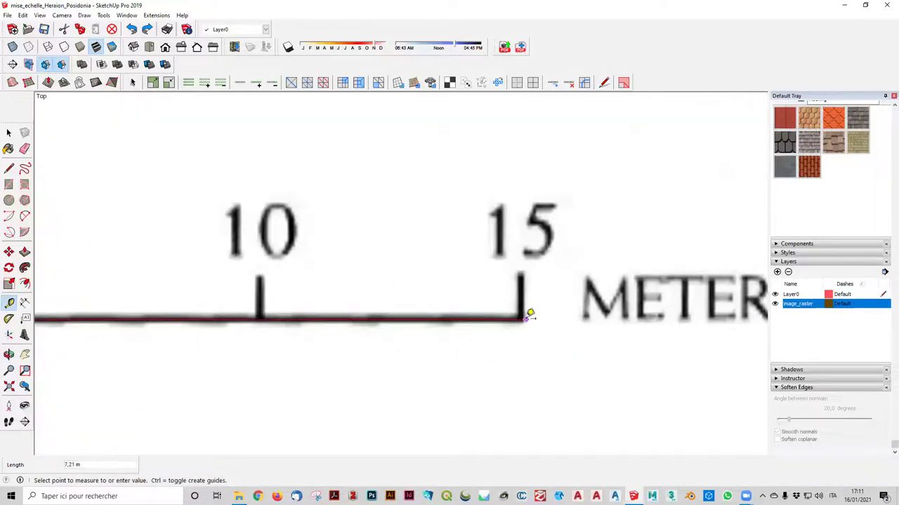
scroll(519, 316, "up", 1)
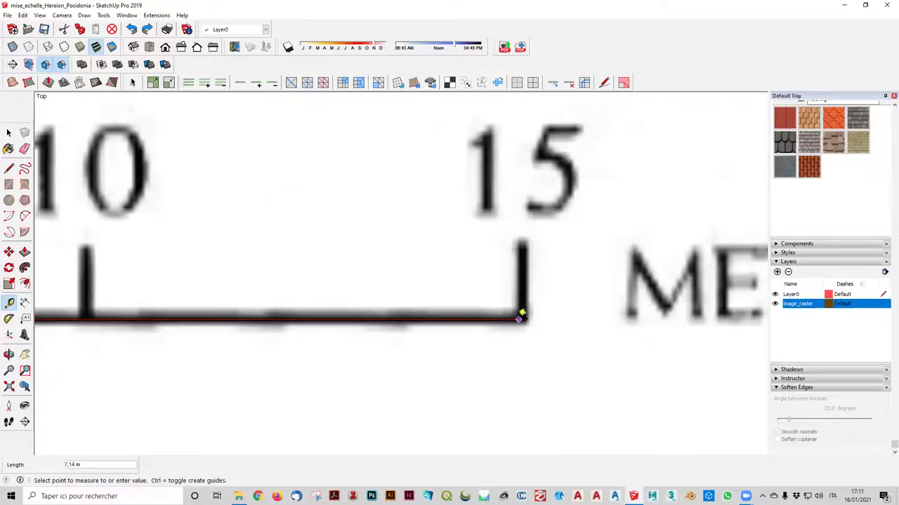
left_click(520, 319)
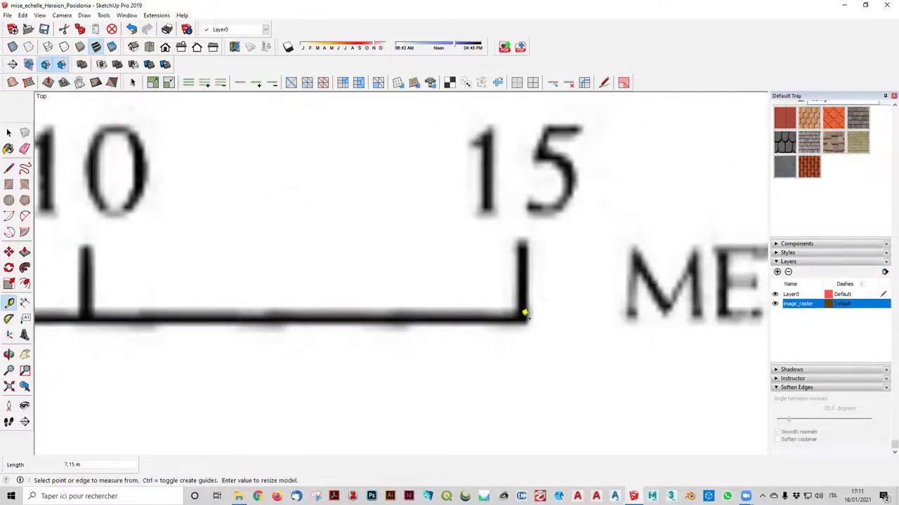
type("15")
key("Return")
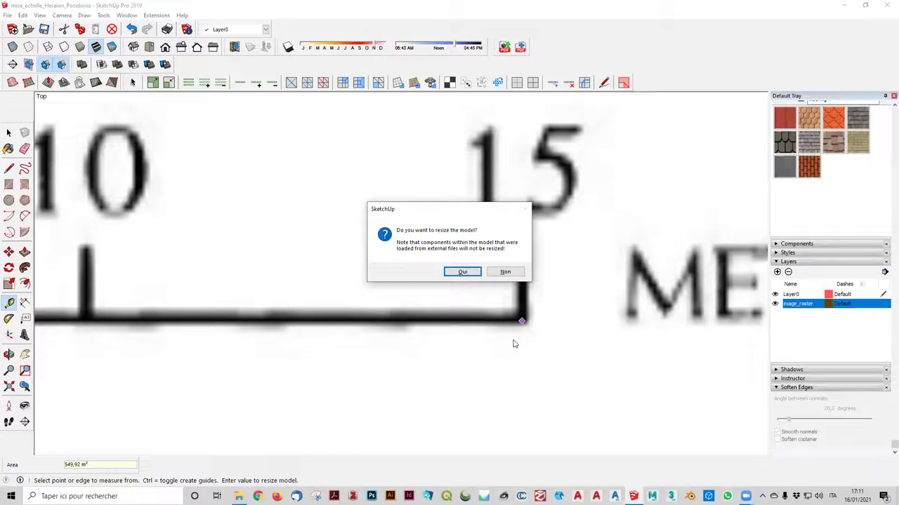
left_click(457, 270)
Step: Re-measure the scale bar to confirm it spans 15,00 m
scroll(457, 281, "down", 4)
scroll(457, 295, "down", 3)
scroll(457, 294, "down", 4)
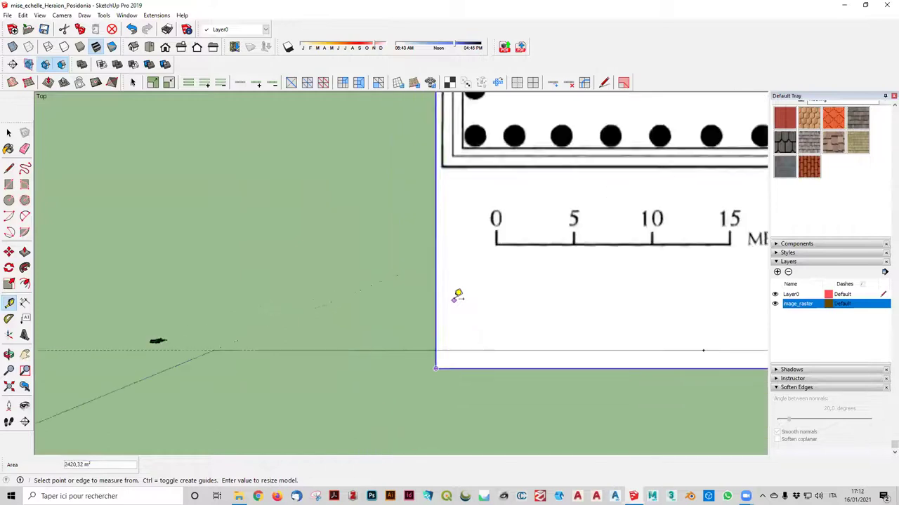
scroll(457, 294, "down", 3)
scroll(552, 282, "up", 2)
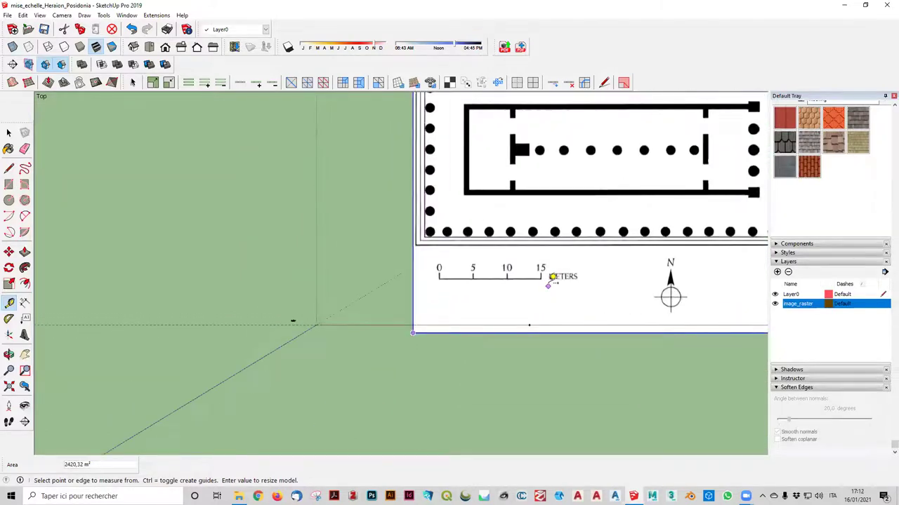
scroll(519, 280, "up", 4)
scroll(337, 285, "up", 2)
scroll(325, 284, "up", 2)
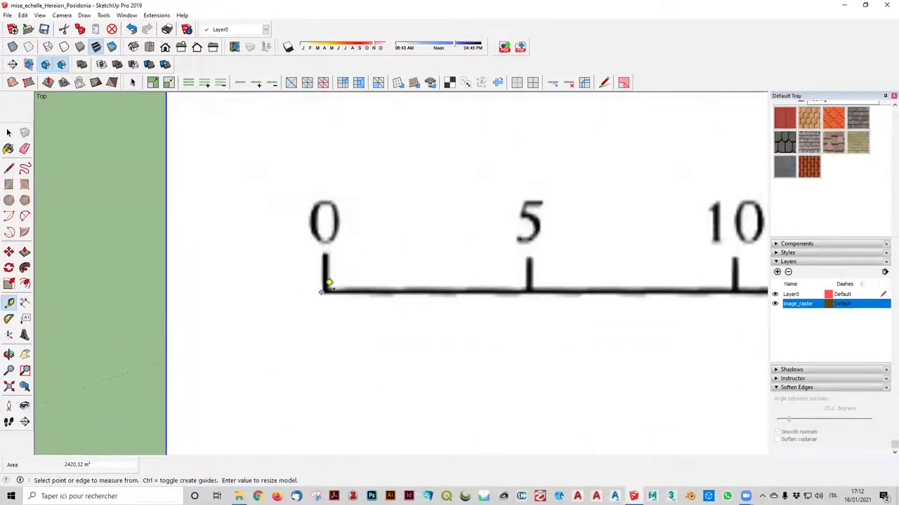
scroll(327, 288, "up", 2)
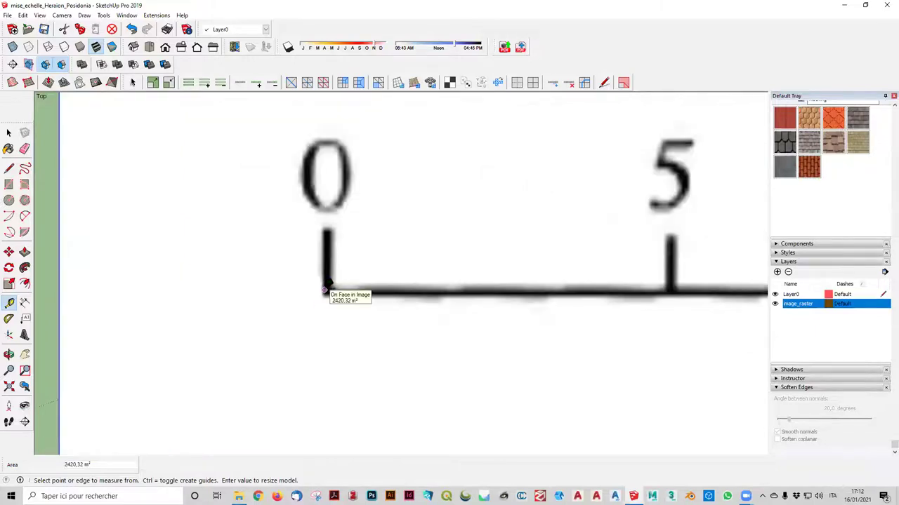
scroll(325, 288, "up", 2)
left_click(326, 288)
scroll(329, 287, "down", 2)
scroll(325, 273, "down", 2)
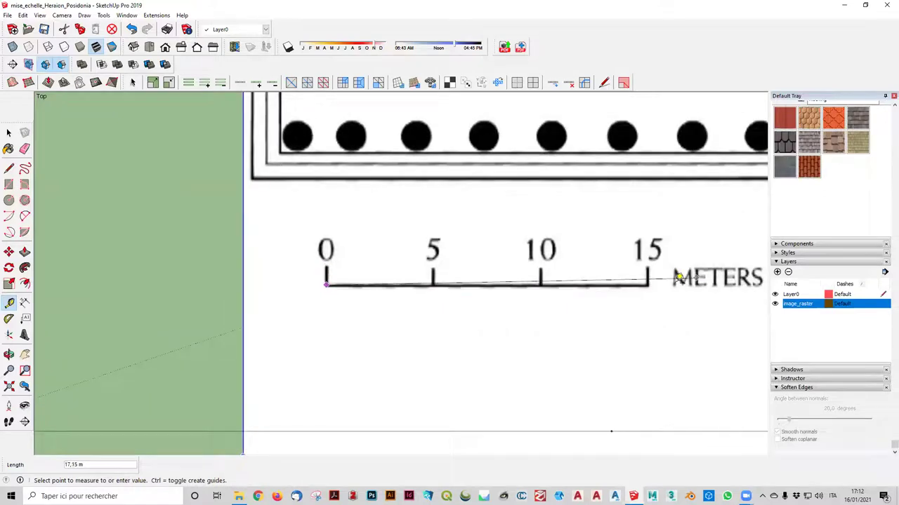
scroll(648, 271, "up", 2)
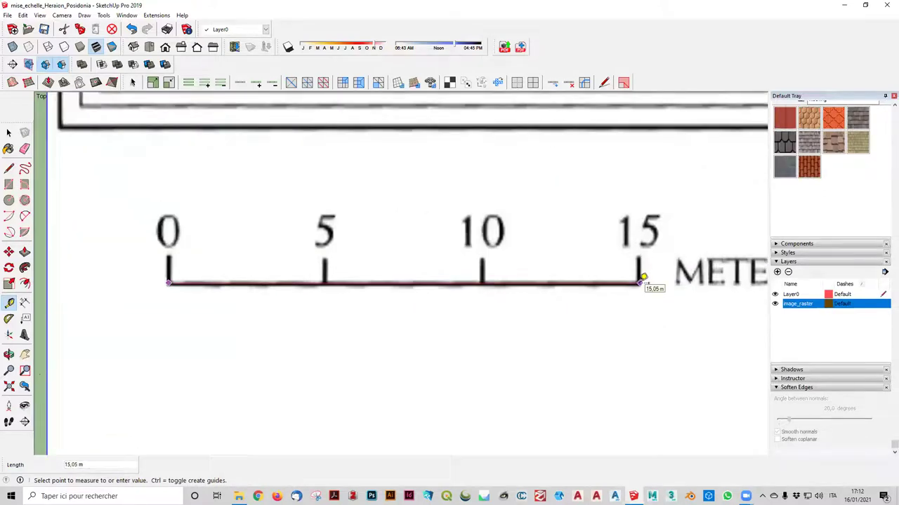
scroll(641, 279, "up", 2)
scroll(639, 279, "up", 1)
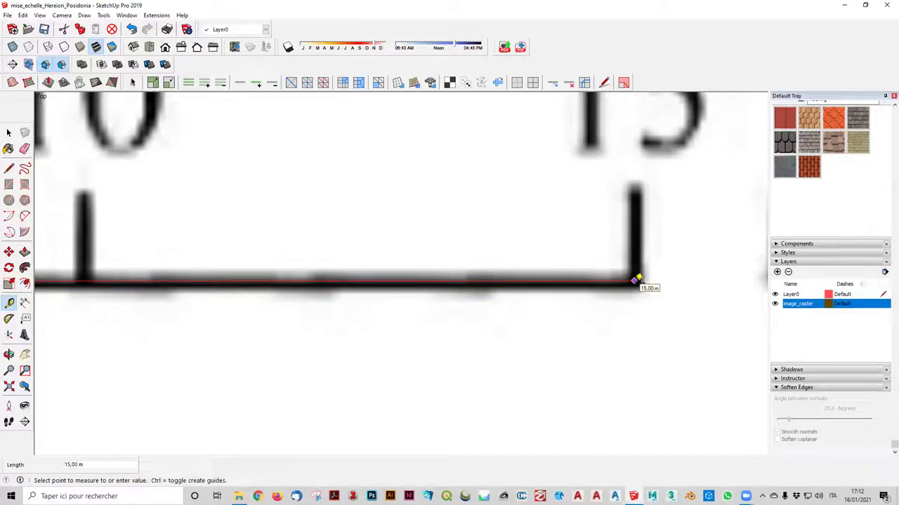
left_click(636, 279)
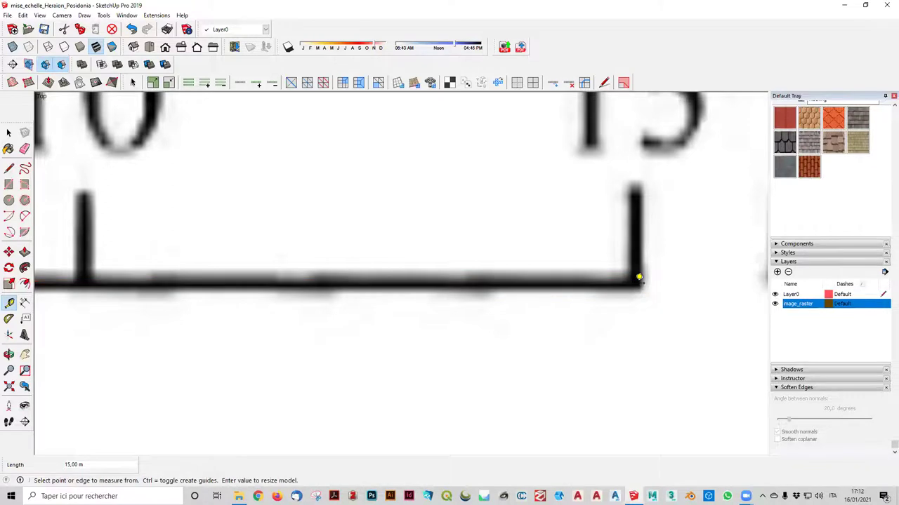
Step: Zoom out to see the whole plan image
scroll(637, 277, "down", 3)
scroll(635, 271, "down", 3)
scroll(636, 268, "down", 2)
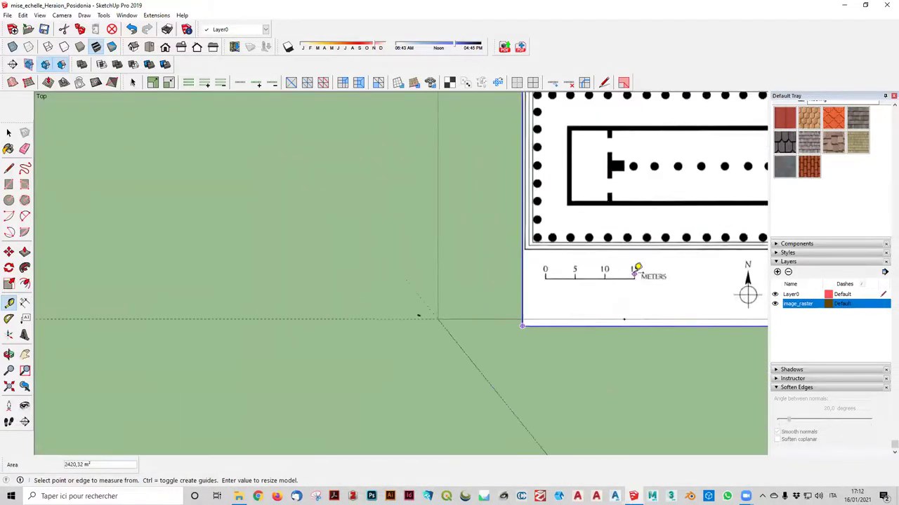
scroll(635, 272, "down", 2)
scroll(666, 238, "down", 1)
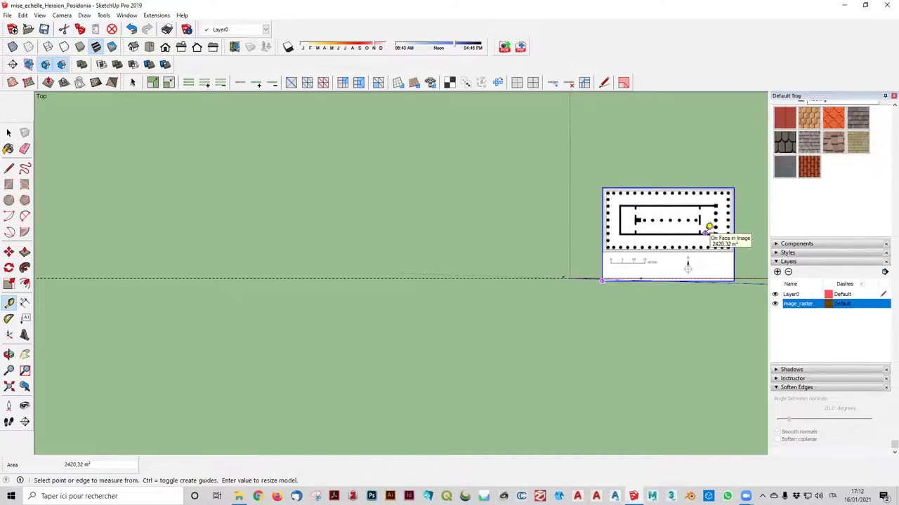
left_click(9, 252)
scroll(692, 250, "up", 1)
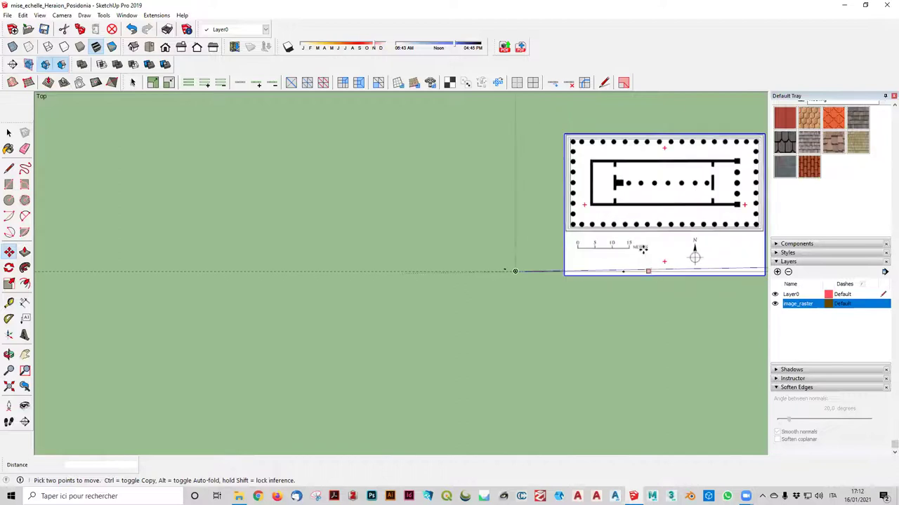
scroll(588, 248, "up", 2)
scroll(545, 237, "up", 1)
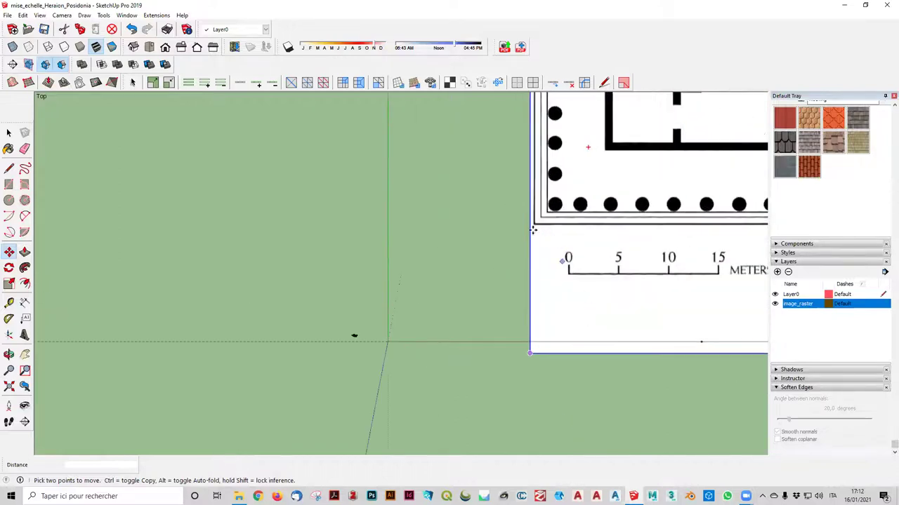
scroll(535, 226, "up", 2)
scroll(536, 222, "up", 2)
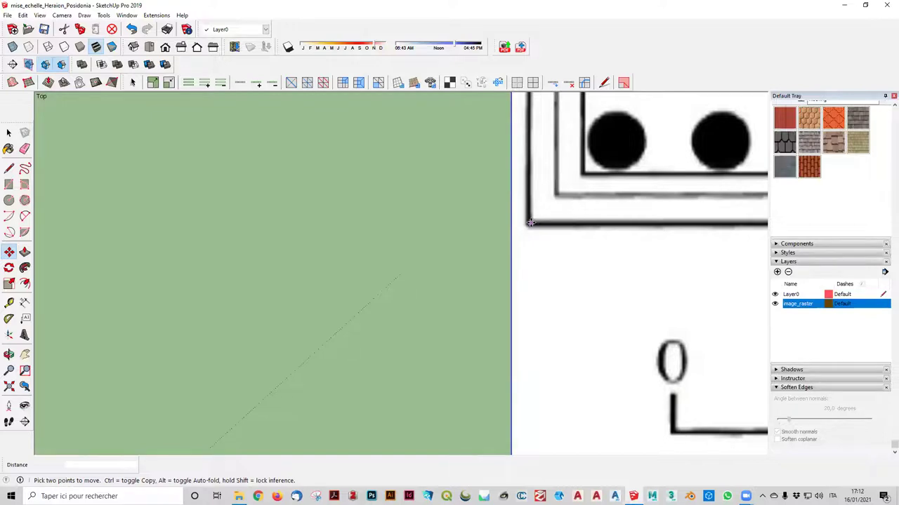
left_click(527, 224)
scroll(519, 232, "down", 1)
scroll(421, 302, "down", 2)
scroll(337, 308, "down", 2)
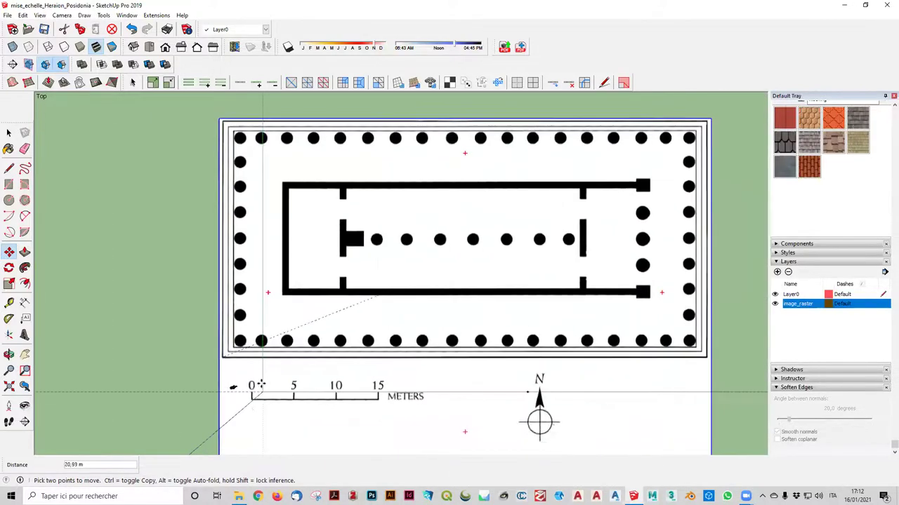
left_click(267, 396)
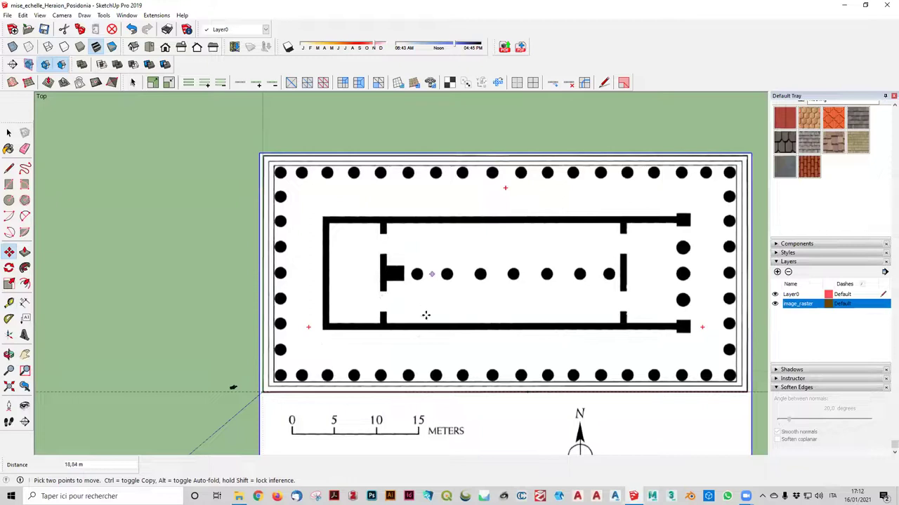
middle_click_drag(414, 332, 391, 113)
mouse_move(330, 449)
middle_mouse_down()
mouse_move(377, 332)
mouse_move(344, 386)
middle_mouse_up()
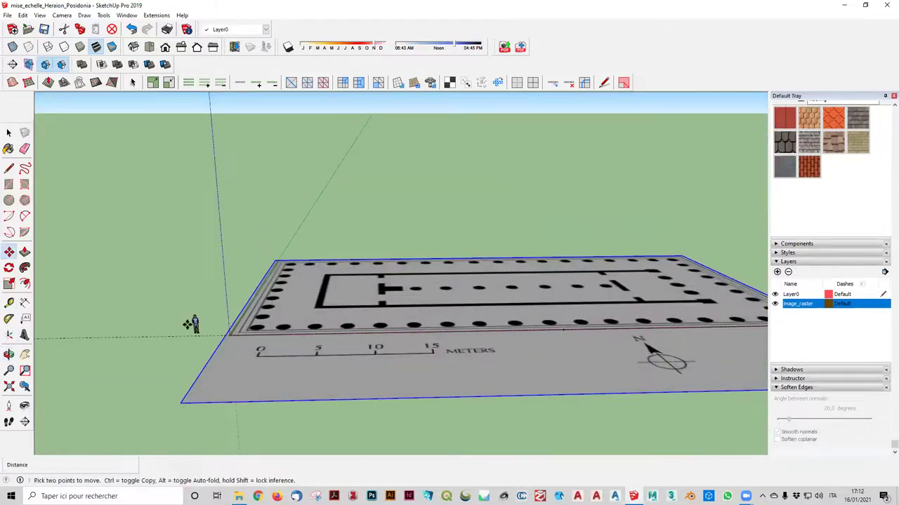
scroll(186, 334, "up", 2)
scroll(186, 335, "up", 2)
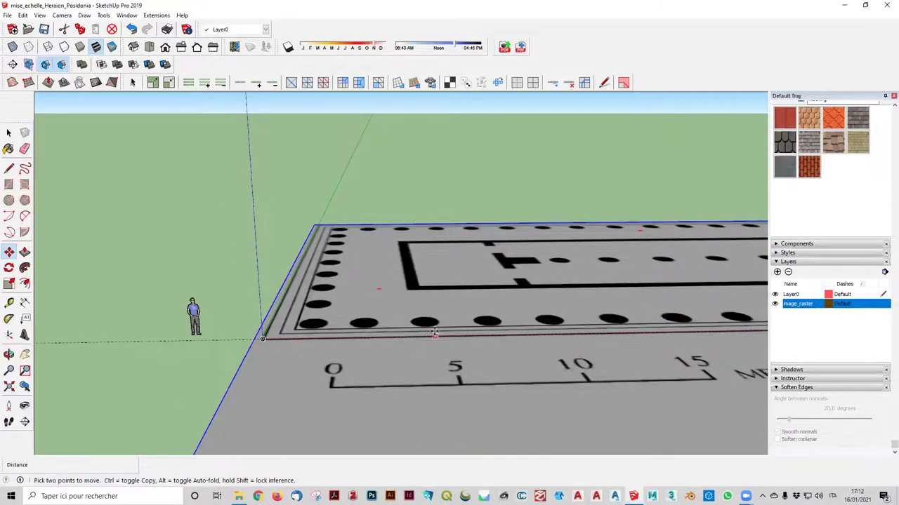
scroll(435, 334, "down", 3)
scroll(430, 309, "down", 2)
left_click_drag(511, 328, 508, 367)
key("m")
middle_click_drag(567, 351, 472, 327)
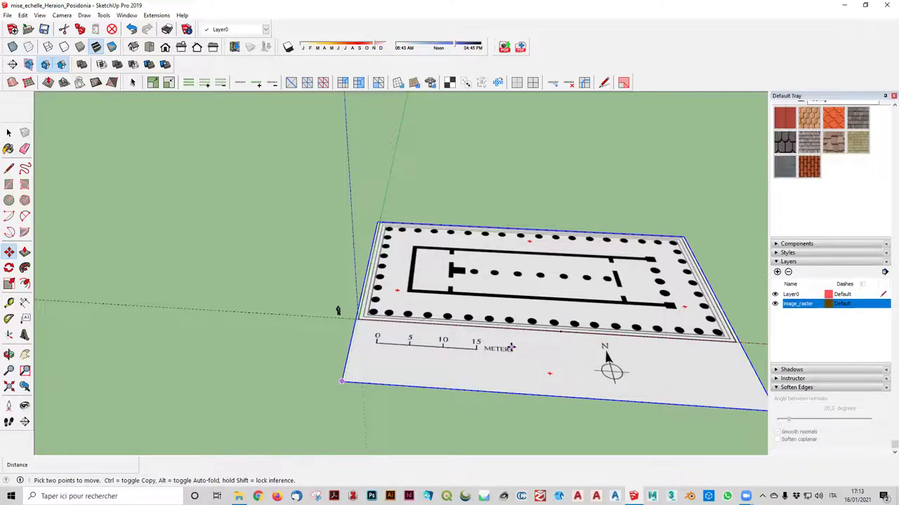
key("ctrl+z")
key("ctrl+z")
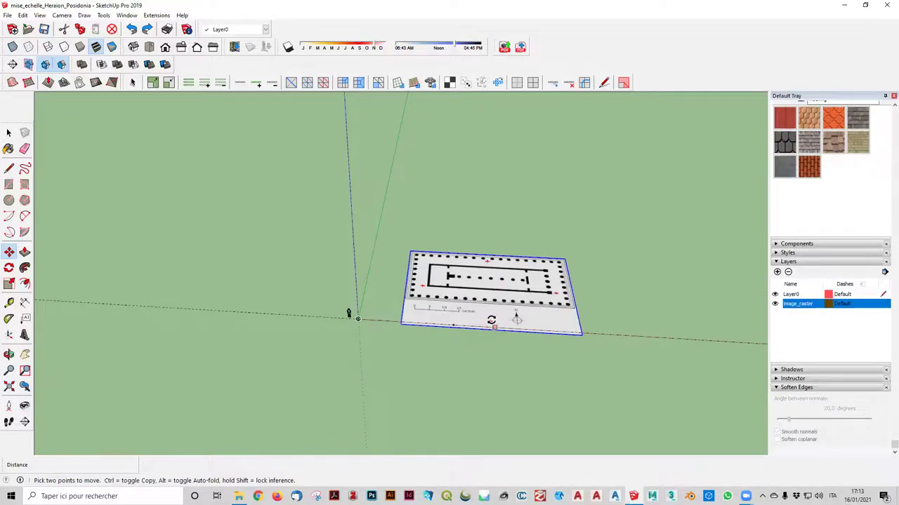
scroll(533, 253, "up", 2)
scroll(546, 226, "up", 2)
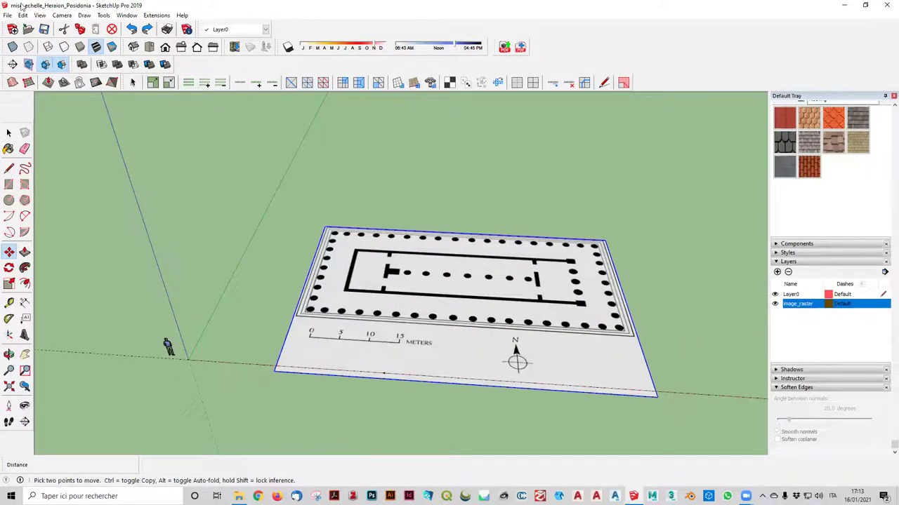
Step: In Top view, draw a line down the scale bar's 0 tick to its corner
left_click(146, 47)
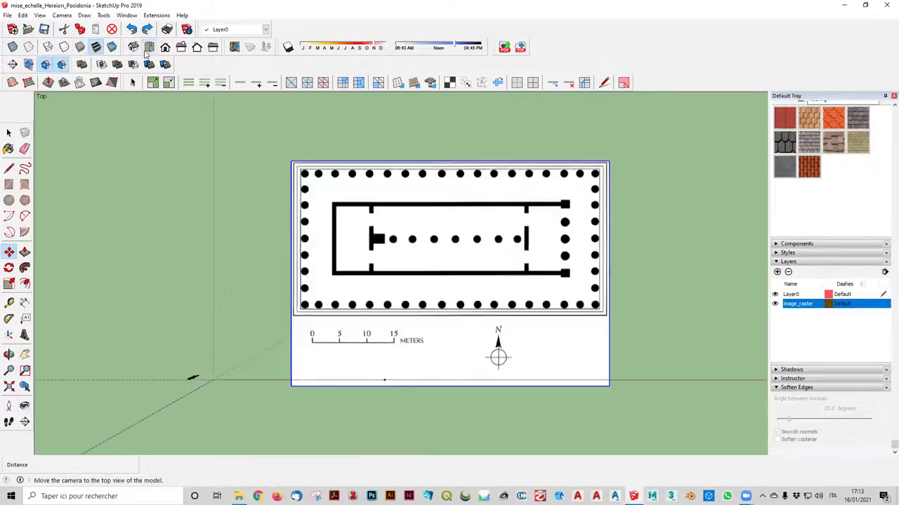
scroll(325, 384, "up", 2)
scroll(472, 264, "up", 2)
scroll(204, 363, "up", 2)
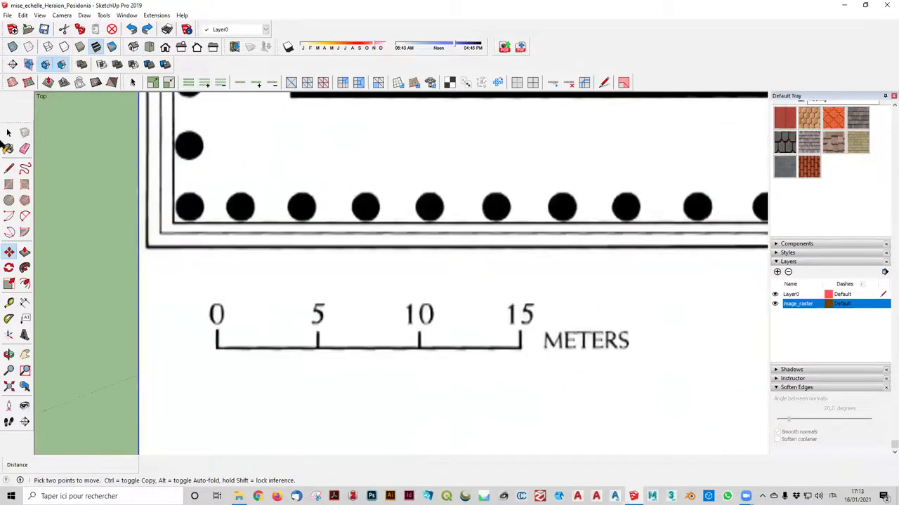
left_click(9, 170)
scroll(224, 312, "up", 2)
scroll(225, 301, "up", 3)
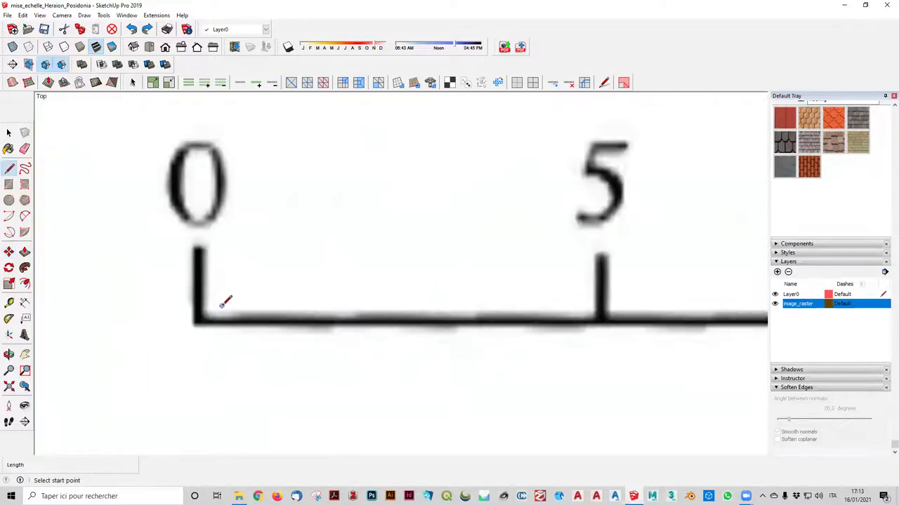
scroll(225, 303, "up", 2)
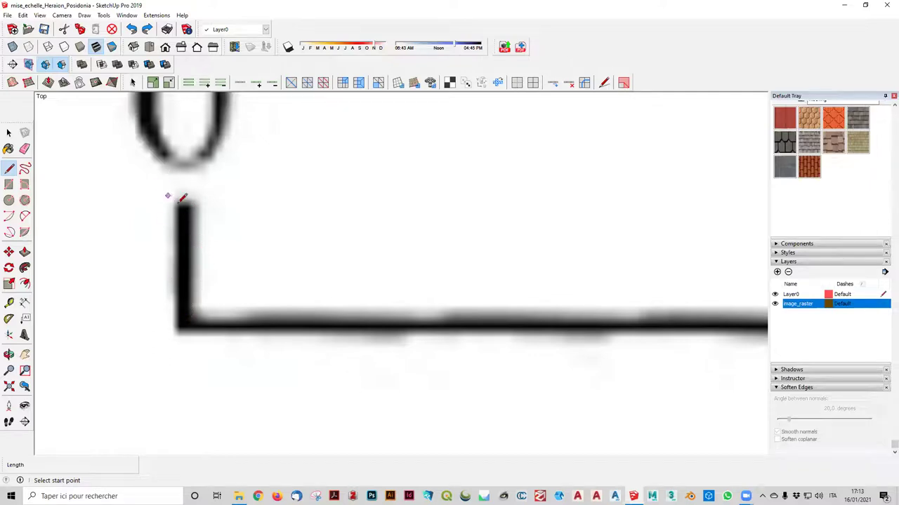
left_click(183, 209)
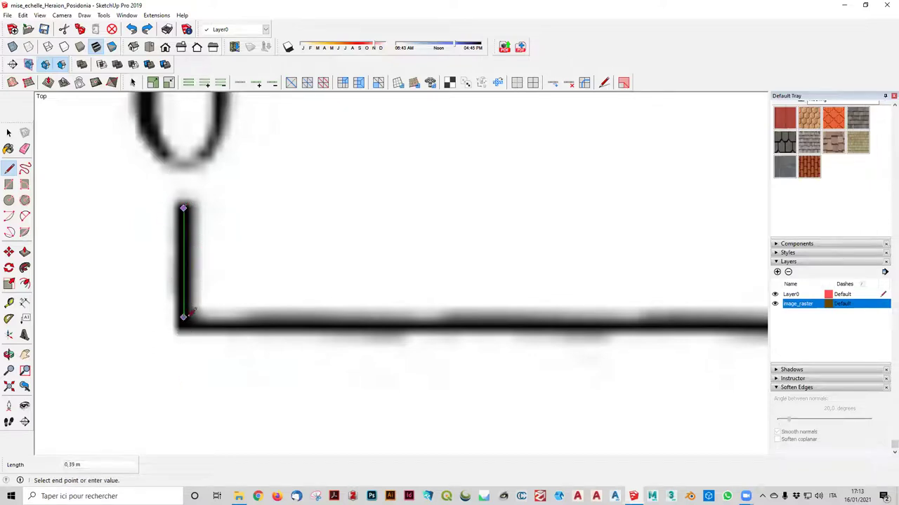
left_click(183, 323)
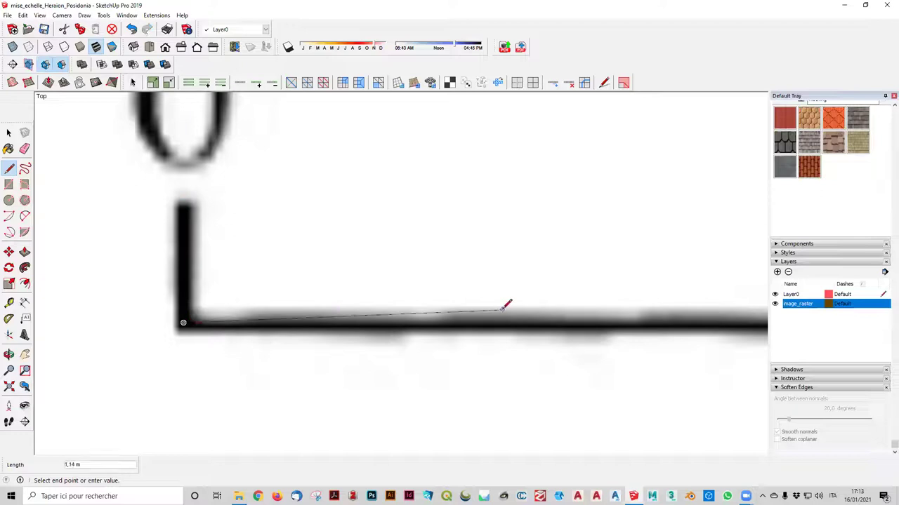
Step: Continue the line along the bar to the 15 corner and up the 15 tick
scroll(506, 305, "down", 2)
scroll(512, 309, "down", 2)
scroll(512, 308, "down", 2)
middle_click_drag(387, 294, 42, 292, "shift")
scroll(603, 267, "up", 2)
scroll(593, 267, "up", 1)
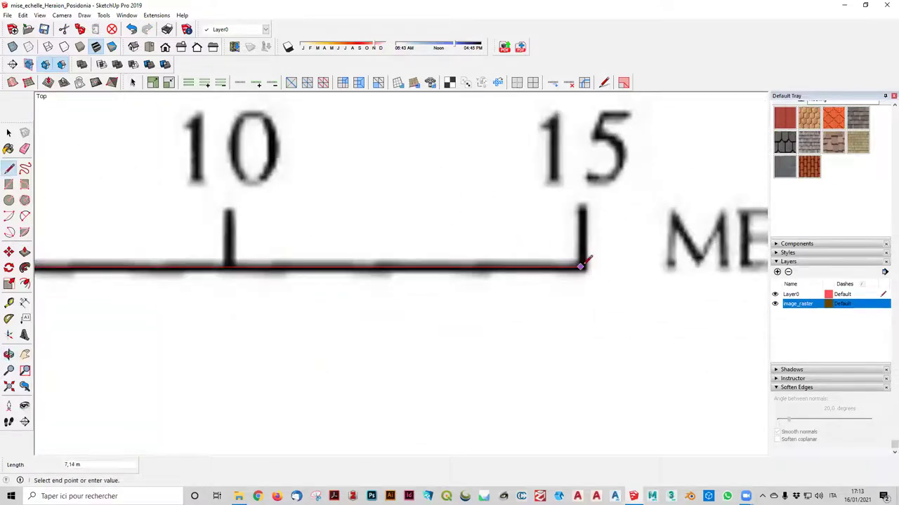
scroll(580, 266, "up", 2)
scroll(581, 266, "up", 1)
scroll(582, 267, "up", 1)
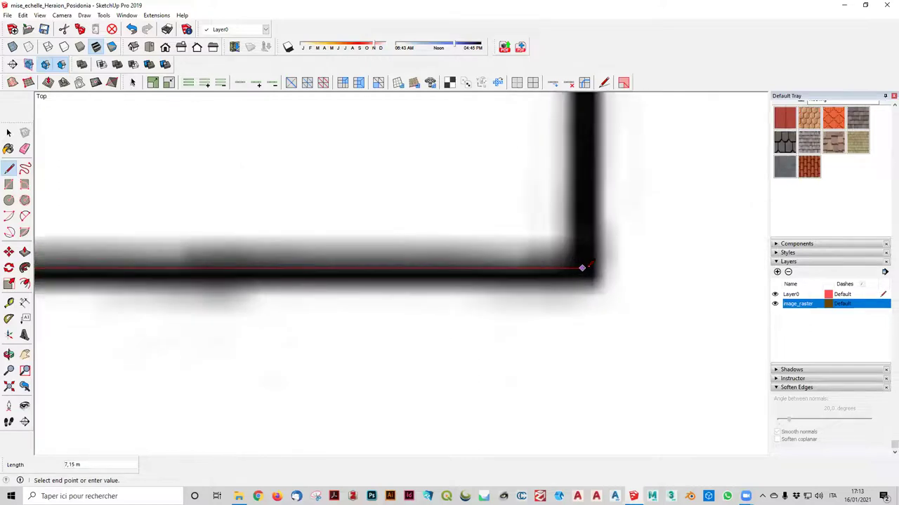
left_click(585, 267)
scroll(588, 170, "down", 1)
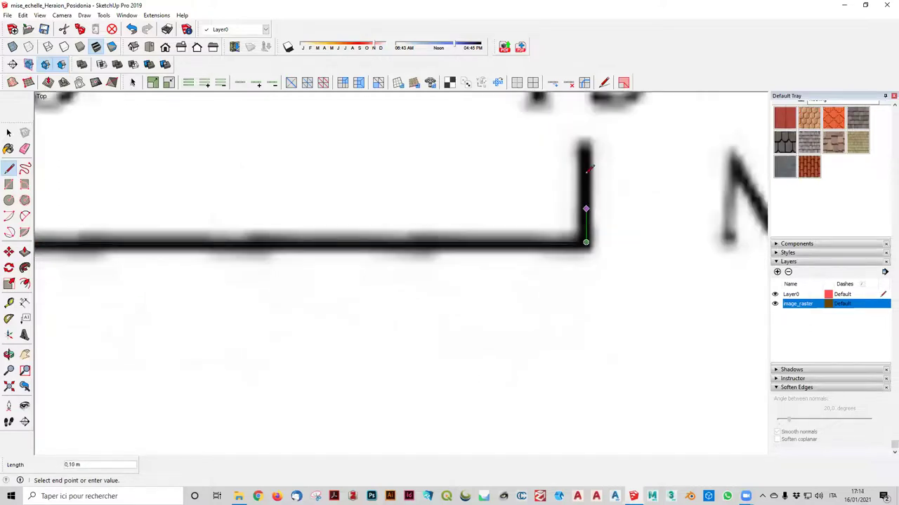
left_click(586, 151)
key("Escape")
scroll(587, 256, "down", 1)
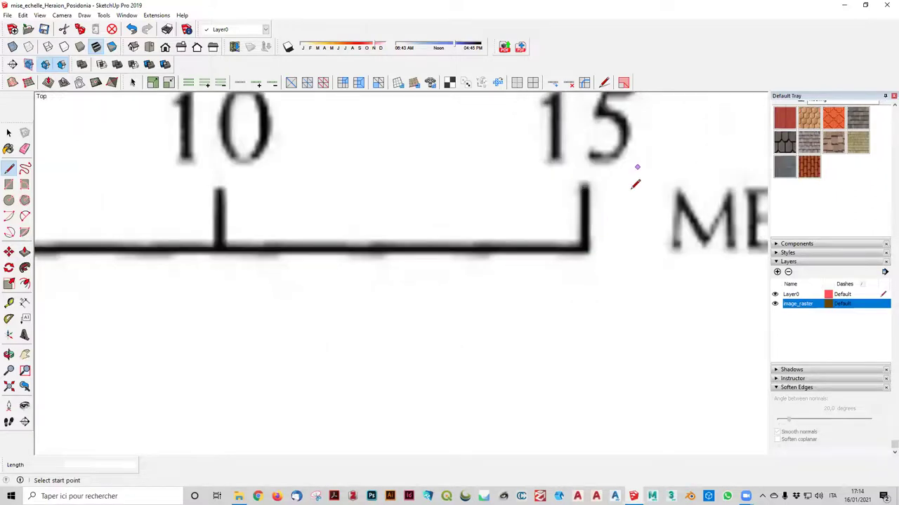
scroll(284, 174, "down", 1)
scroll(298, 168, "down", 3)
scroll(288, 181, "down", 3)
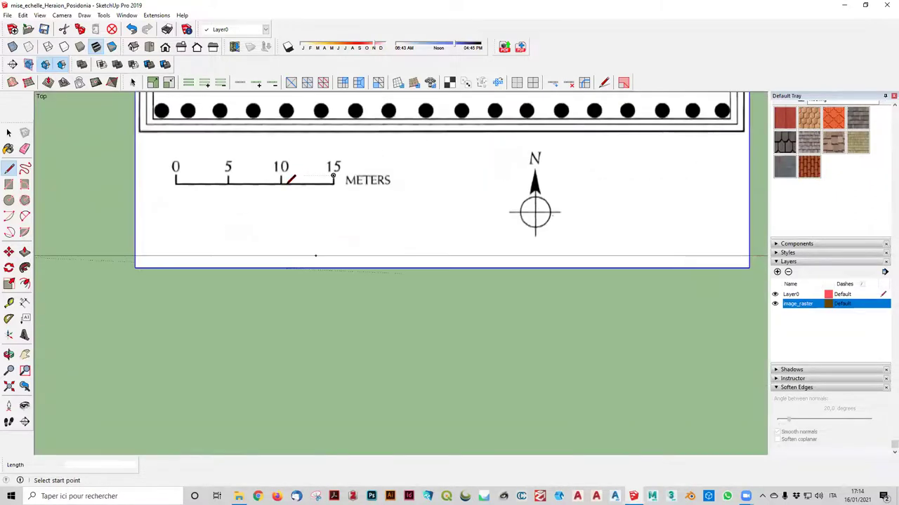
Step: Select the traced scale-bar line, then its 0 tick, then its 15 tick
left_click(9, 133)
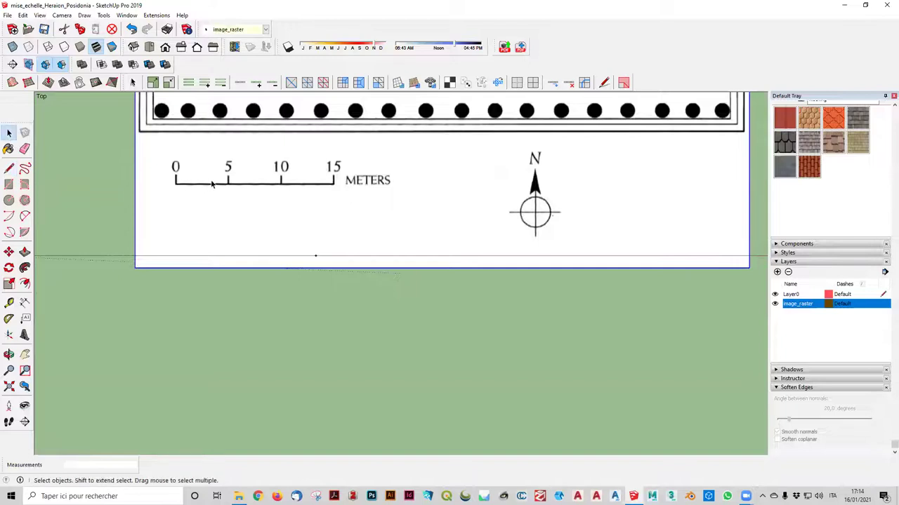
left_click(210, 184)
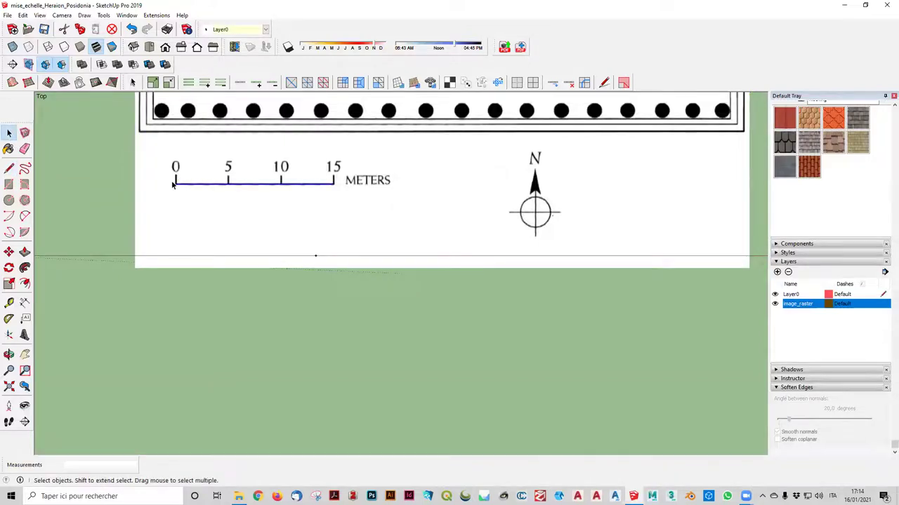
left_click(176, 184)
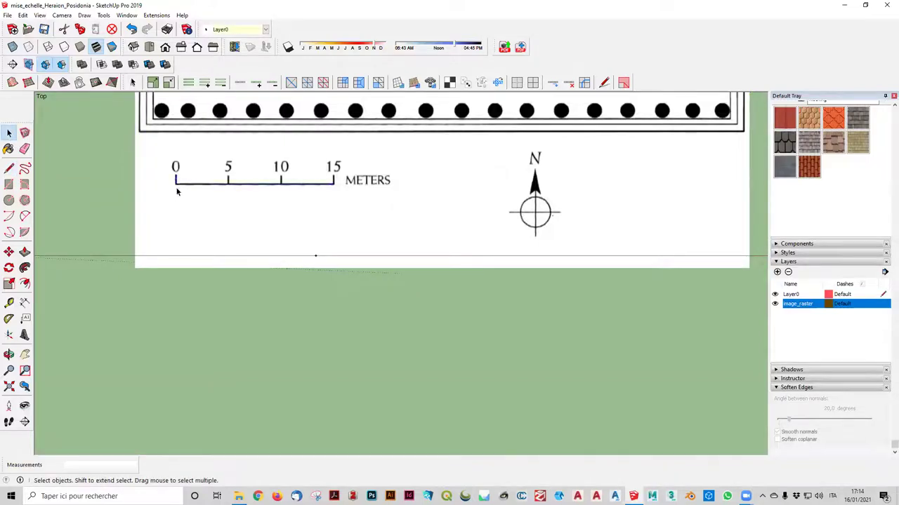
left_click(334, 182)
Step: Zoom until the 0–15 METERS scale bar fills the view
scroll(294, 201, "down", 2)
scroll(291, 203, "down", 2)
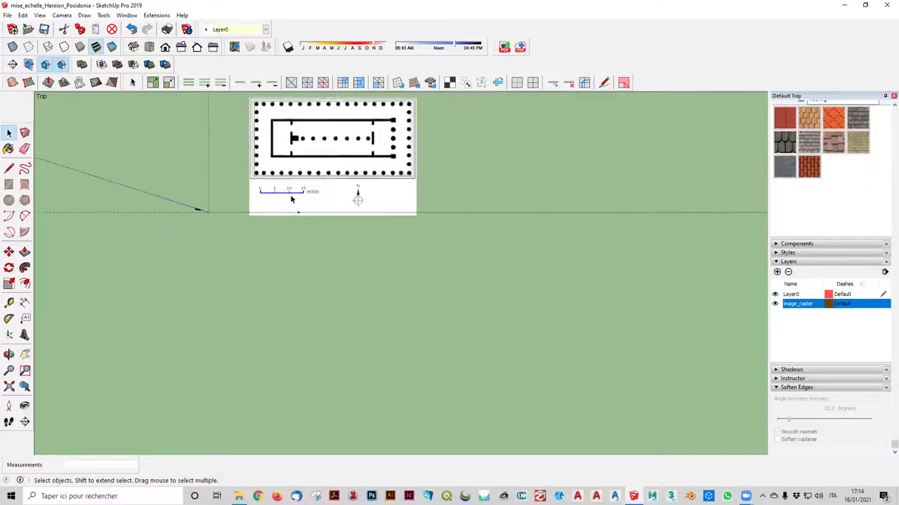
scroll(288, 207, "down", 3)
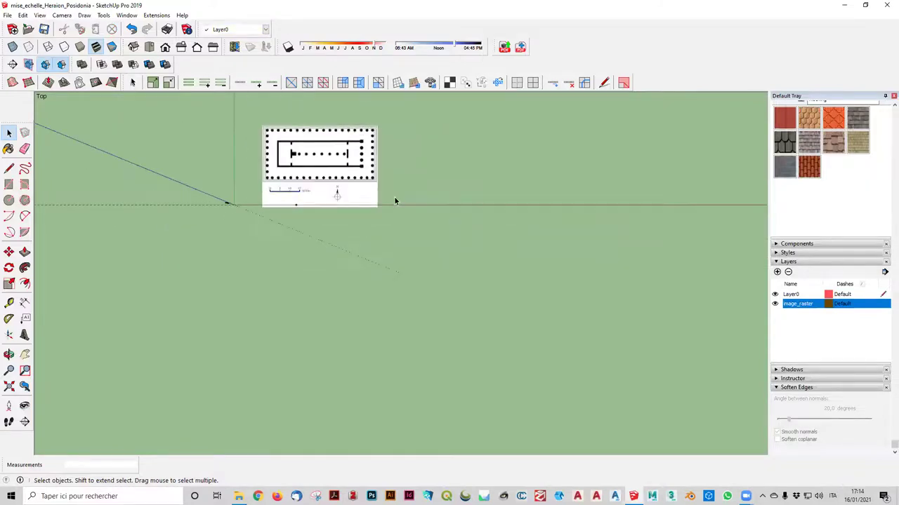
scroll(344, 168, "up", 1)
scroll(274, 207, "up", 2)
scroll(287, 182, "up", 2)
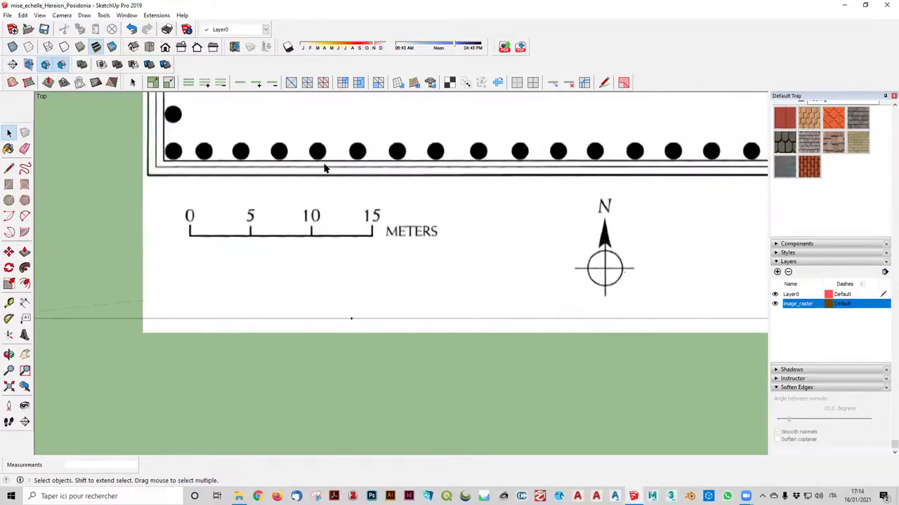
scroll(316, 165, "up", 1)
Step: Tape-measure the scale bar from 0 to 15; it reads only 7,16 m
left_click(9, 303)
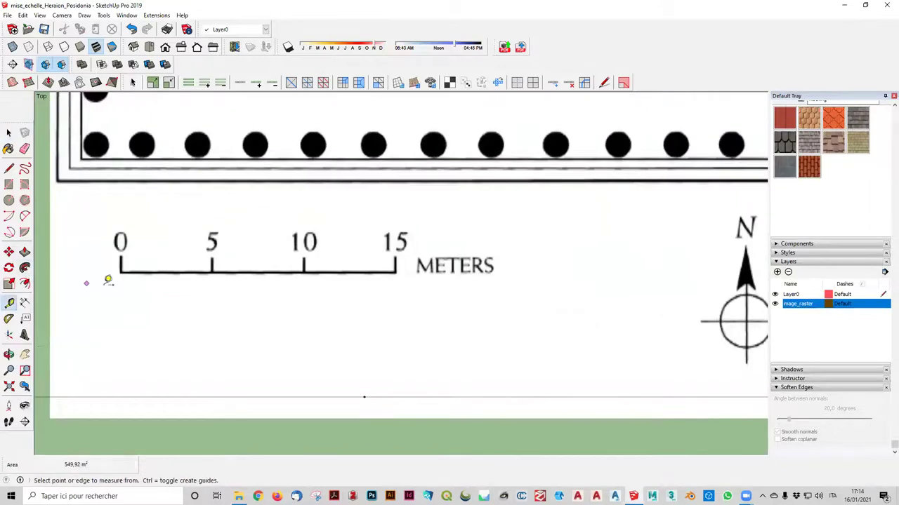
left_click(120, 271)
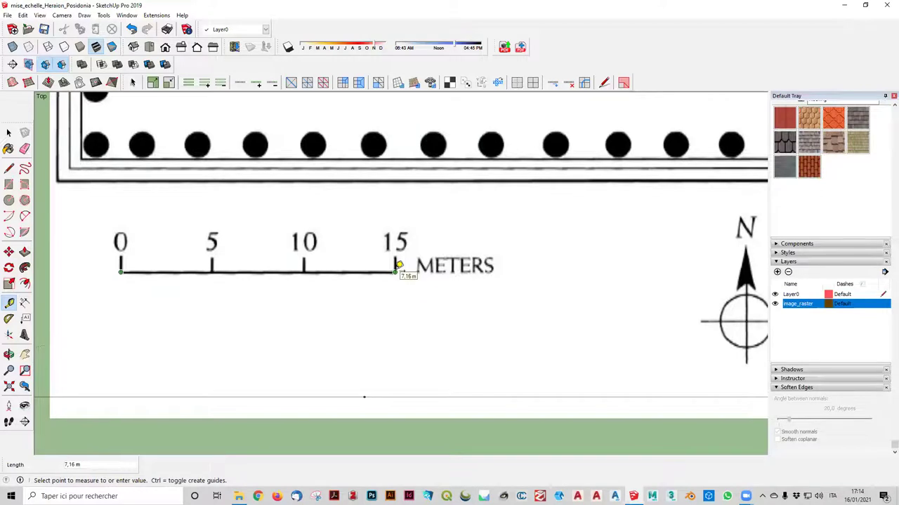
scroll(126, 269, "up", 3)
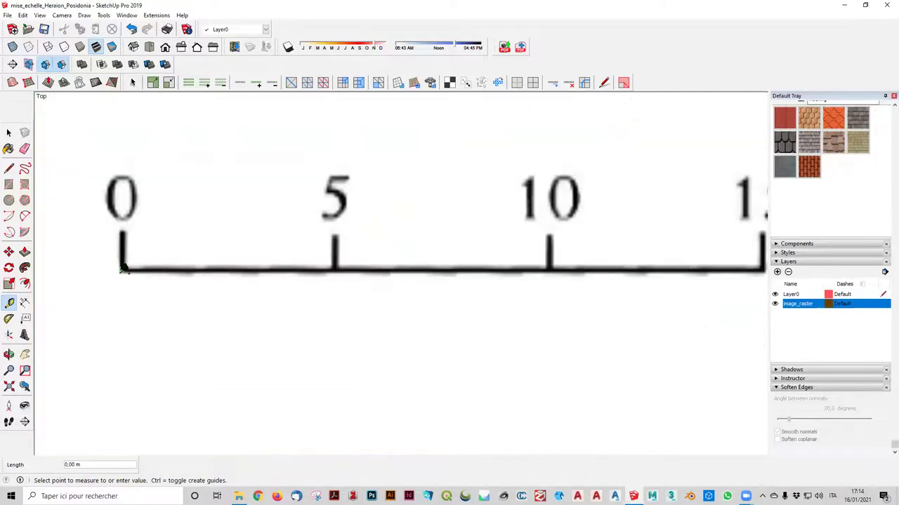
scroll(695, 284, "down", 2)
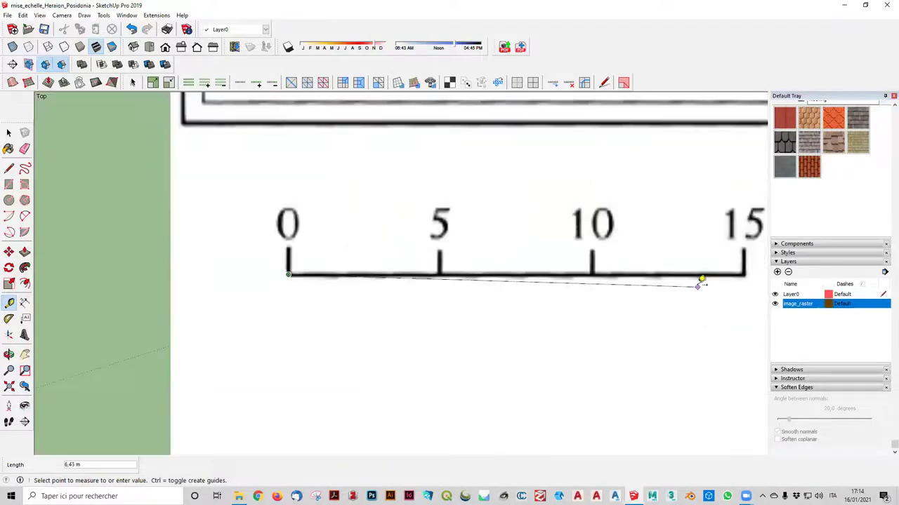
left_click(745, 273)
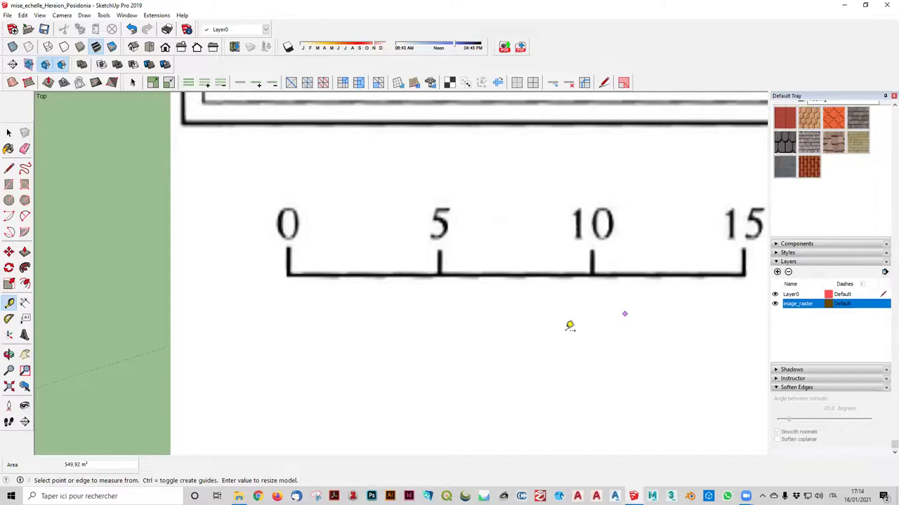
Step: Zoom back out to show the whole temple plan with the Select tool active
scroll(569, 326, "down", 2)
scroll(541, 276, "down", 3)
scroll(552, 235, "down", 3)
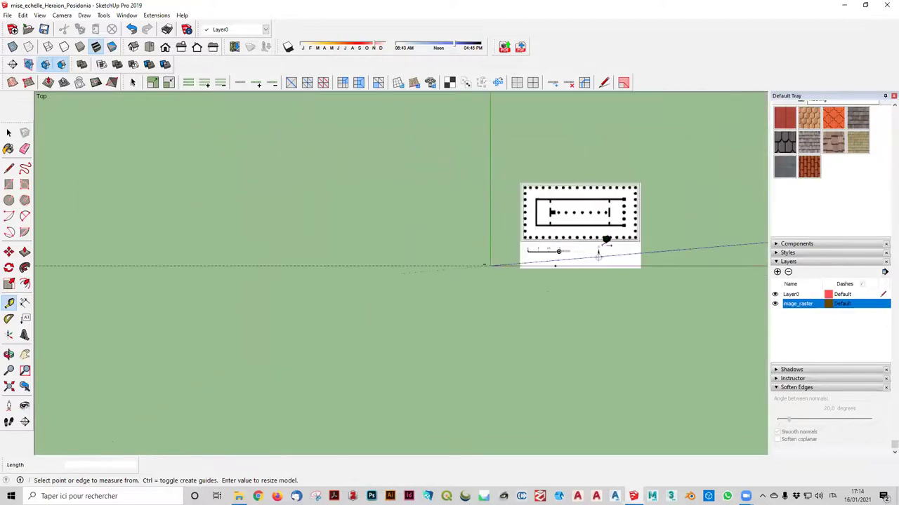
left_click(8, 133)
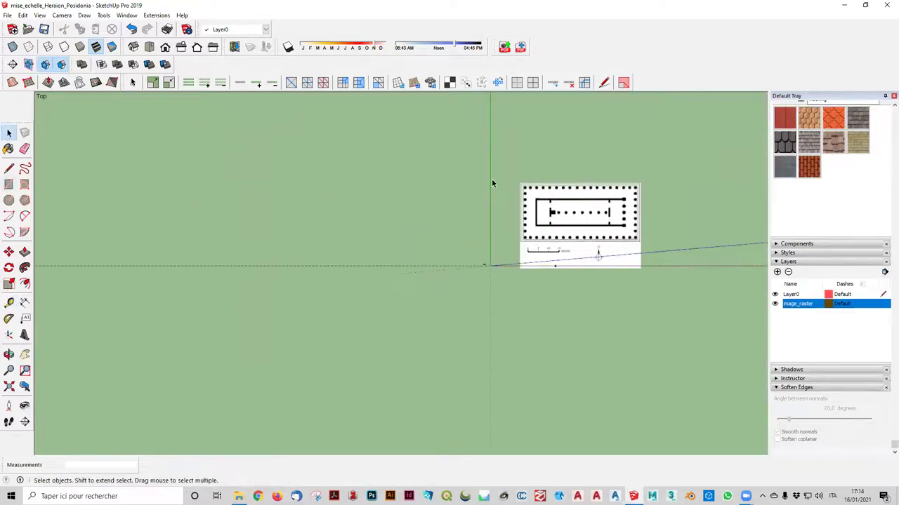
Step: Box-select the temple-plan image and zoom in on it
left_click_drag(502, 168, 650, 279)
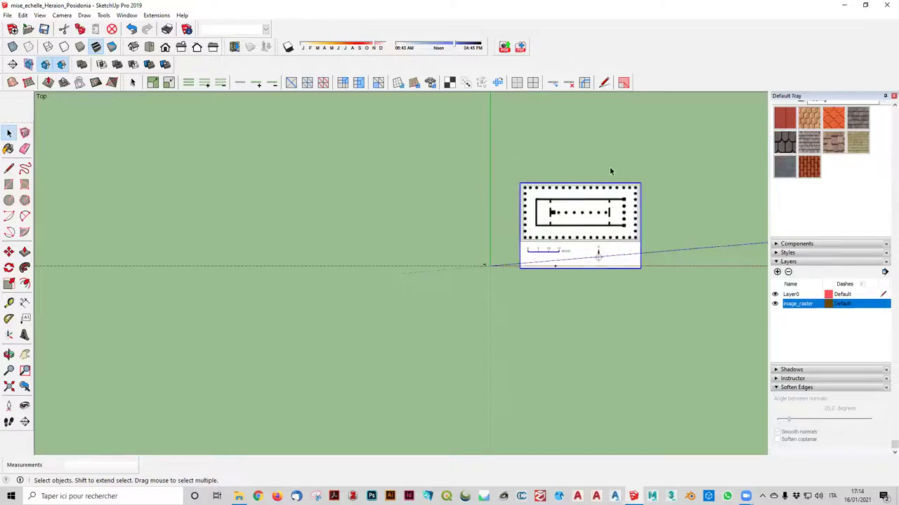
scroll(567, 264, "up", 1)
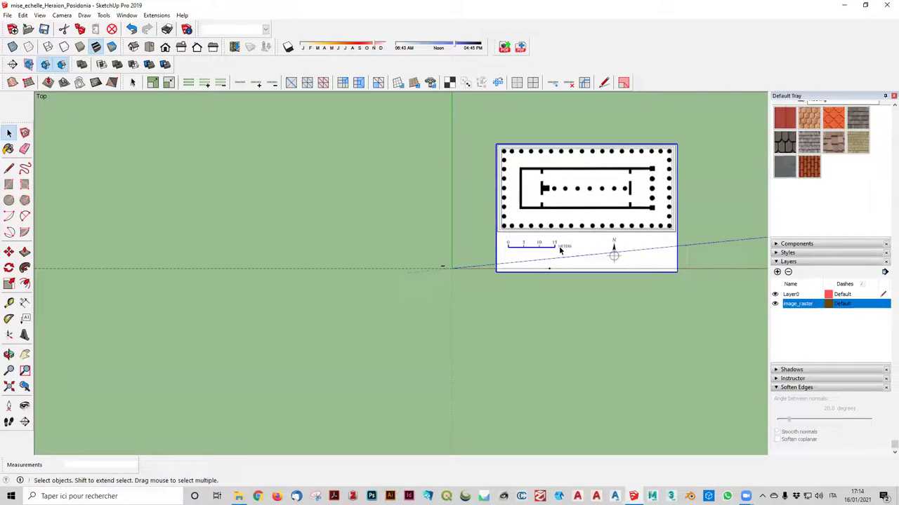
scroll(718, 172, "up", 1)
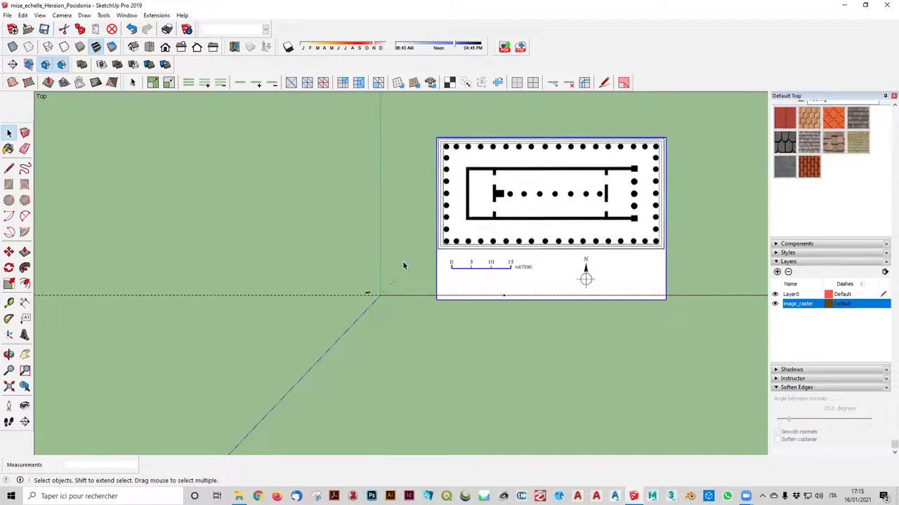
Step: Measure the scale bar from 0 to 15 and enter 15 as its new length
left_click(9, 304)
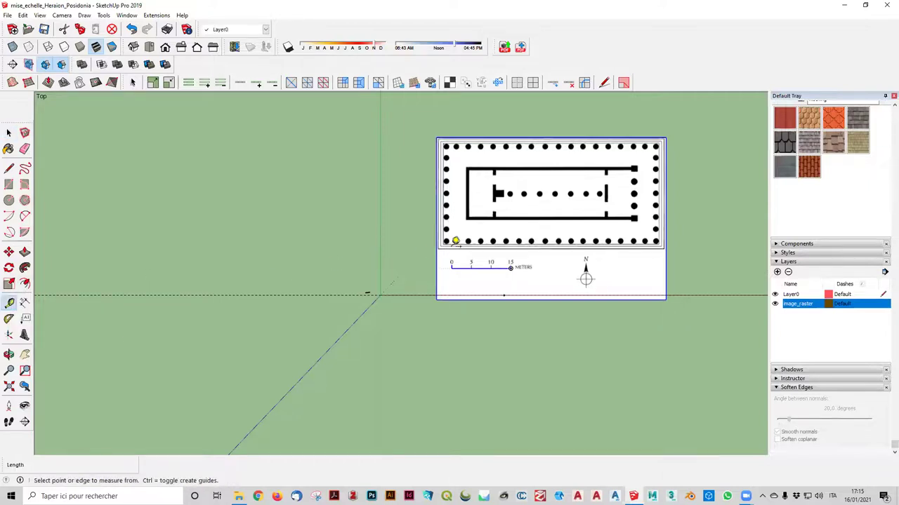
scroll(471, 261, "up", 4)
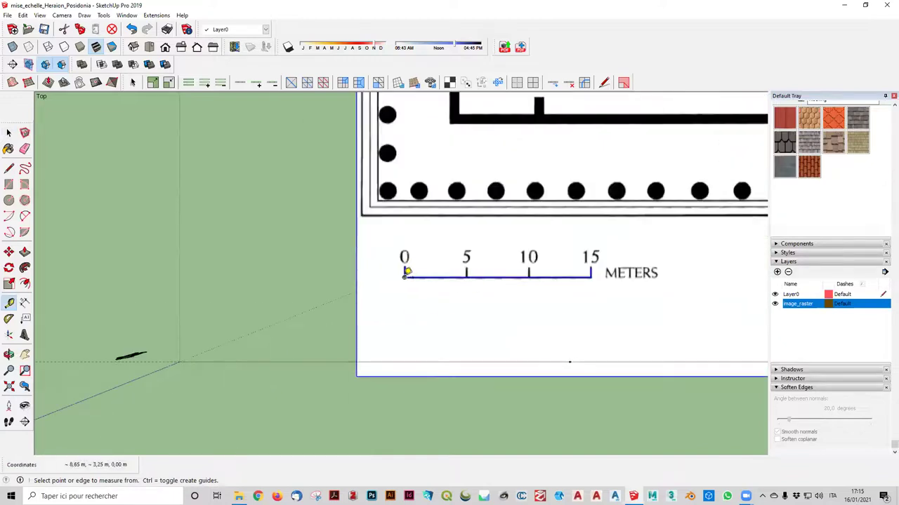
left_click(405, 275)
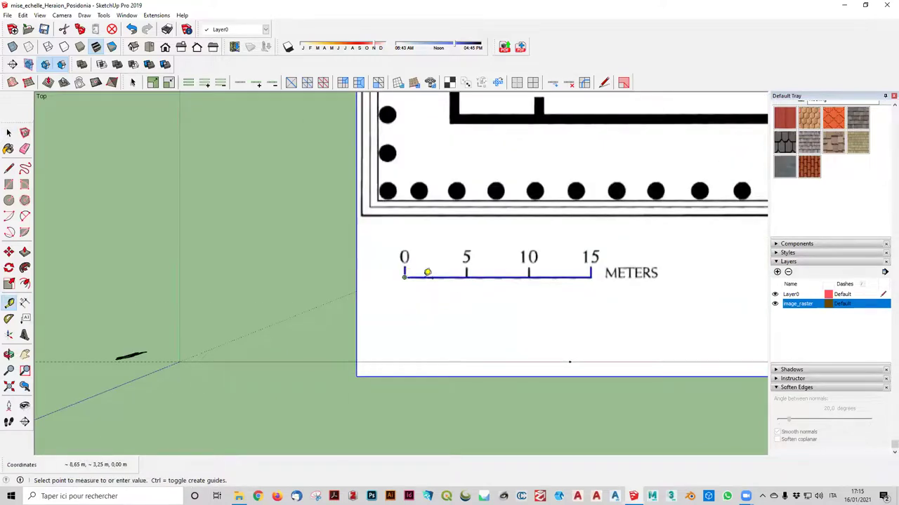
left_click(593, 274)
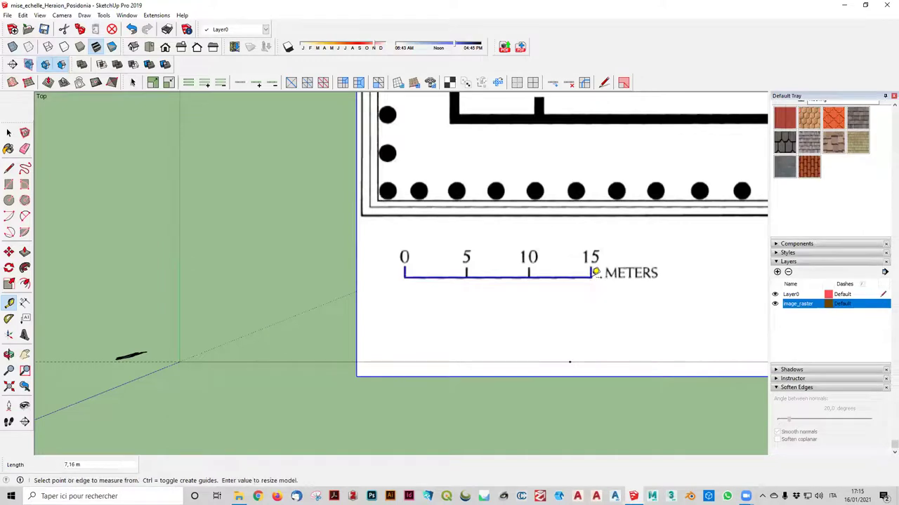
type("15")
key("Return")
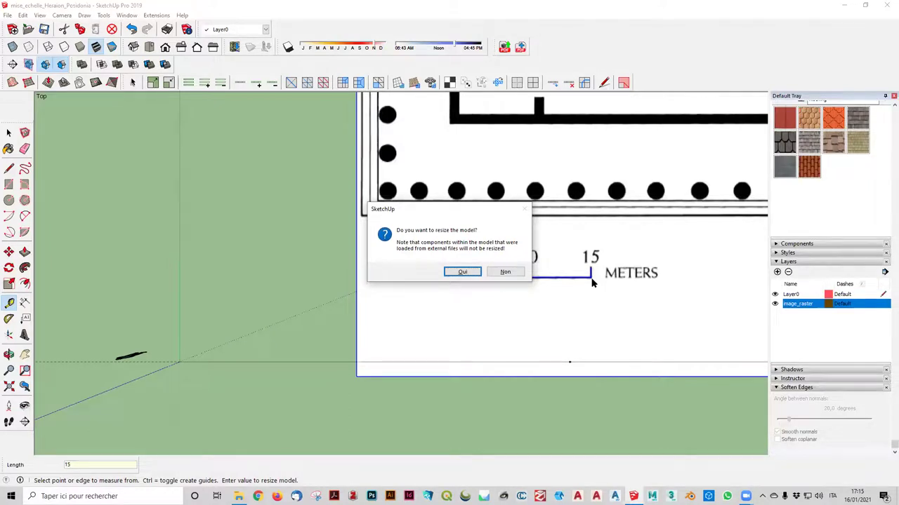
Step: Accept (Oui) resizing the whole model to the new 15 m length
left_click(447, 272)
scroll(436, 217, "down", 2)
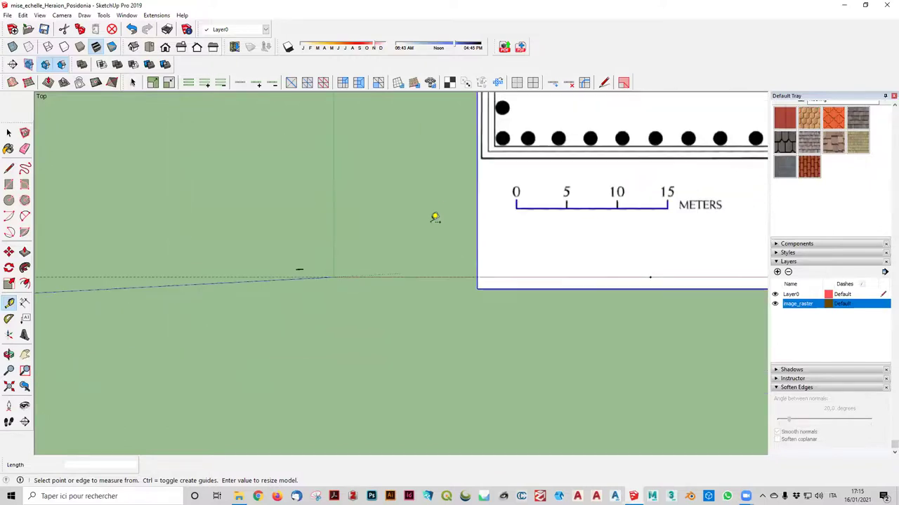
scroll(435, 217, "down", 3)
scroll(484, 211, "up", 3)
scroll(449, 224, "up", 1)
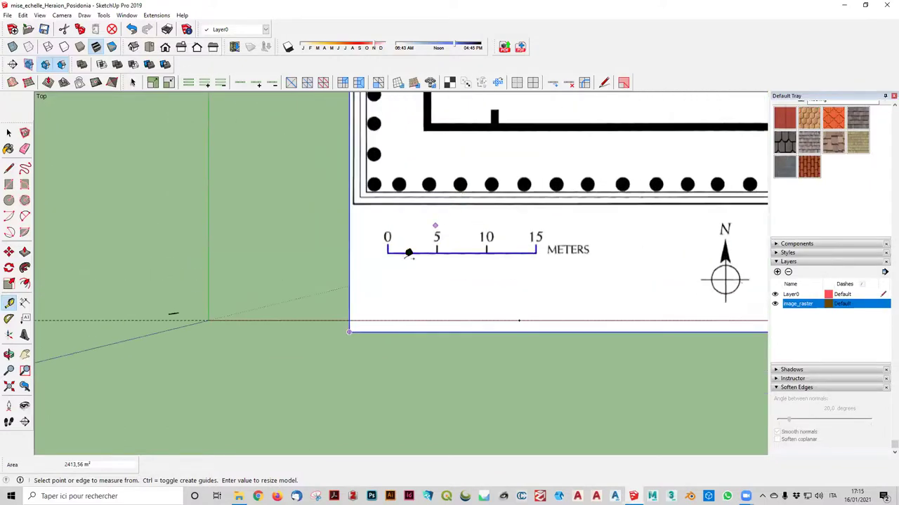
Step: Re-measure the scale bar from 0 to 15 to confirm it reads 15,00 m
left_click(387, 251)
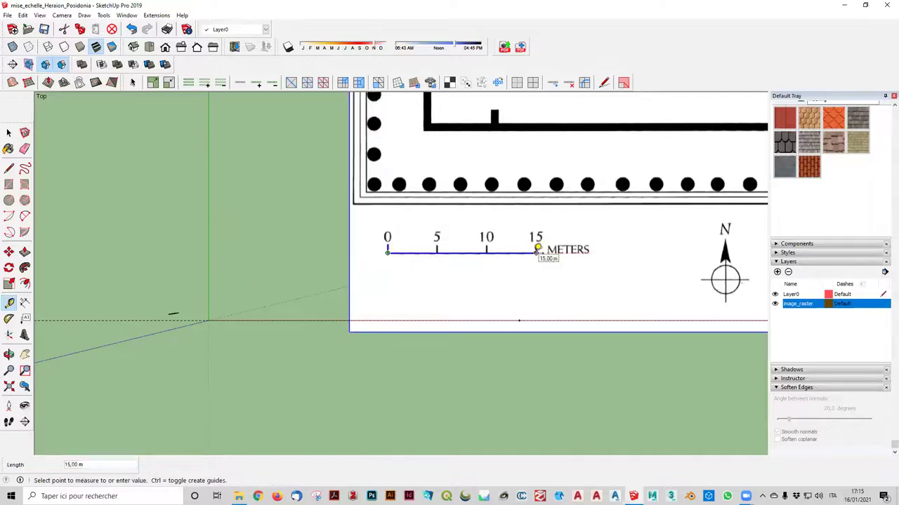
scroll(537, 248, "up", 2)
left_click(535, 247)
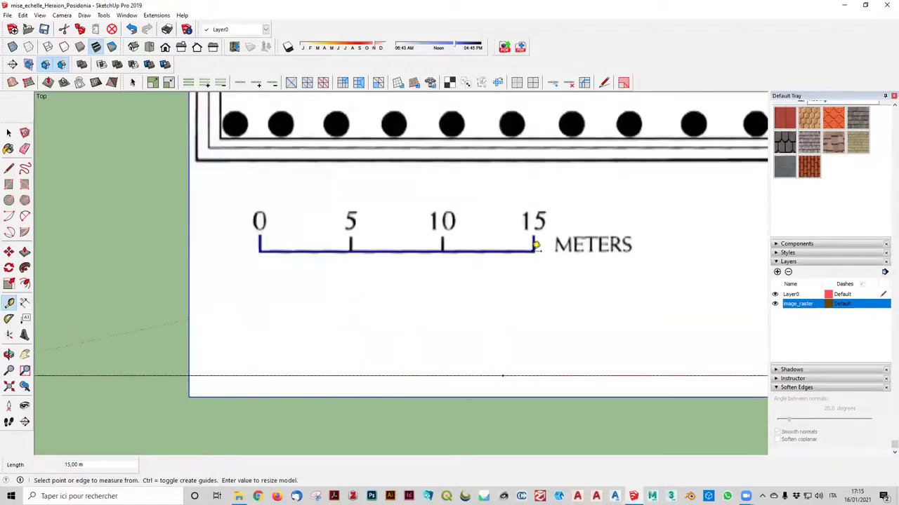
scroll(536, 246, "down", 2)
scroll(535, 242, "down", 3)
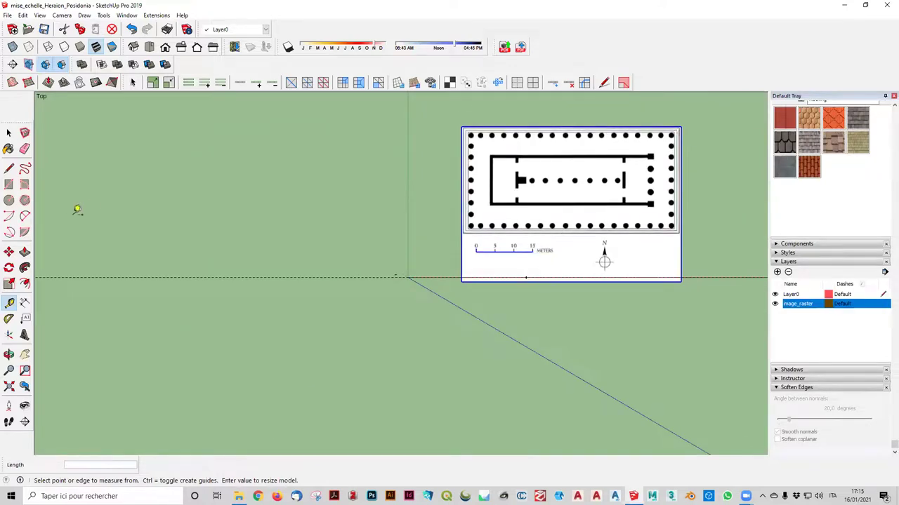
Step: Move the plan image by its lower-left frame corner to the origin, then save
left_click(9, 149)
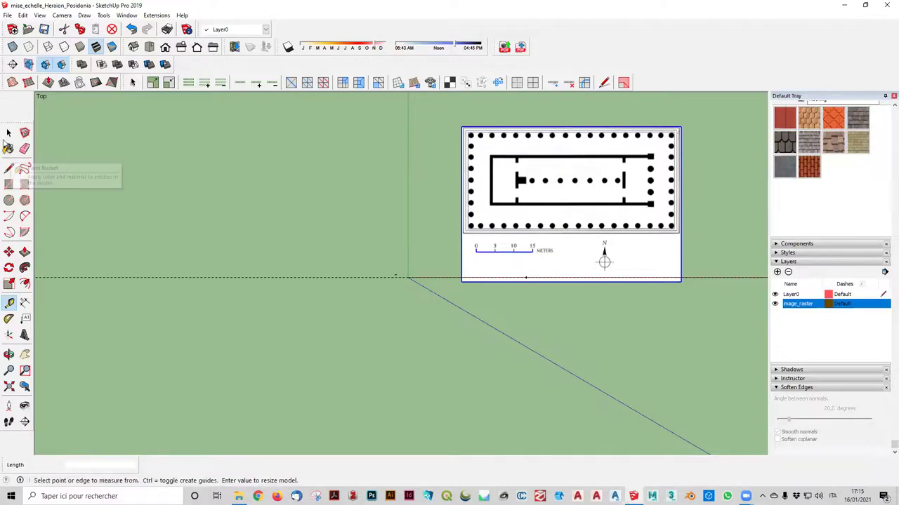
left_click(8, 251)
scroll(447, 220, "up", 1)
scroll(447, 219, "up", 2)
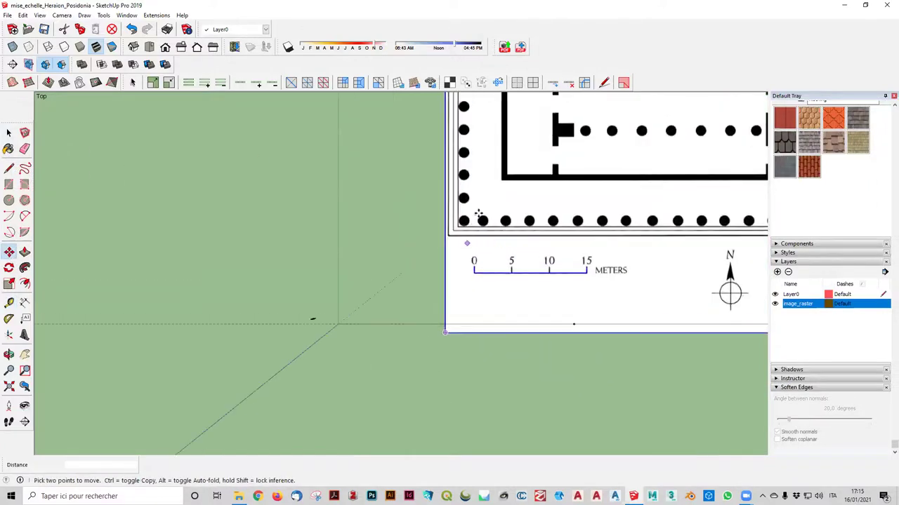
scroll(477, 213, "up", 3)
scroll(423, 260, "up", 1)
scroll(441, 261, "up", 2)
left_click(441, 261)
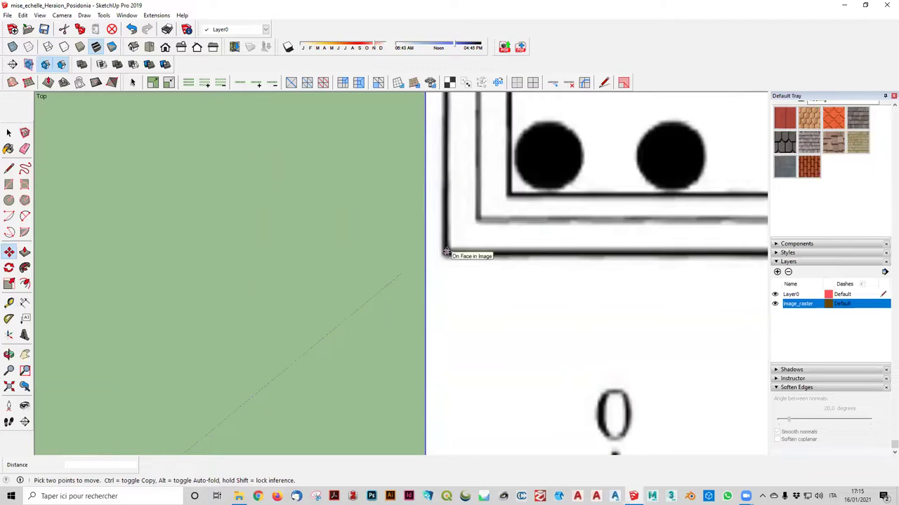
scroll(456, 257, "down", 2)
scroll(361, 266, "down", 2)
scroll(302, 329, "down", 2)
scroll(242, 393, "up", 2)
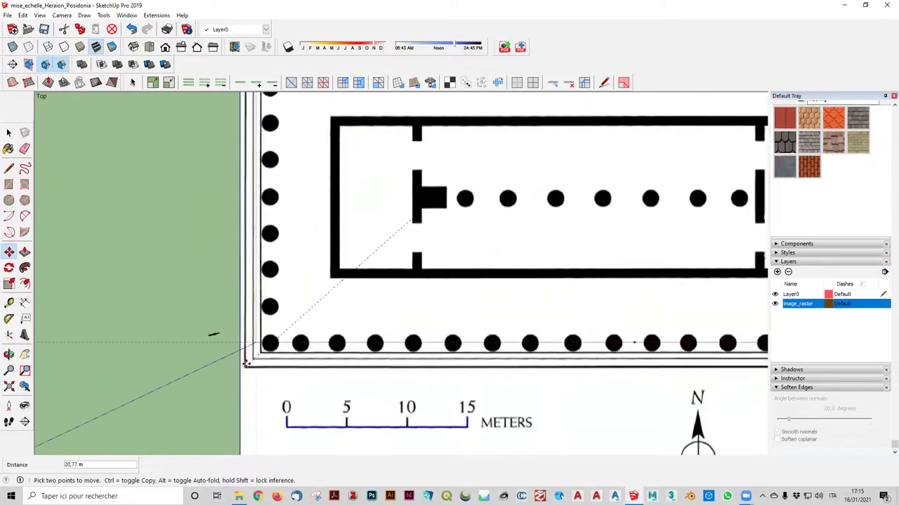
scroll(333, 330, "down", 2)
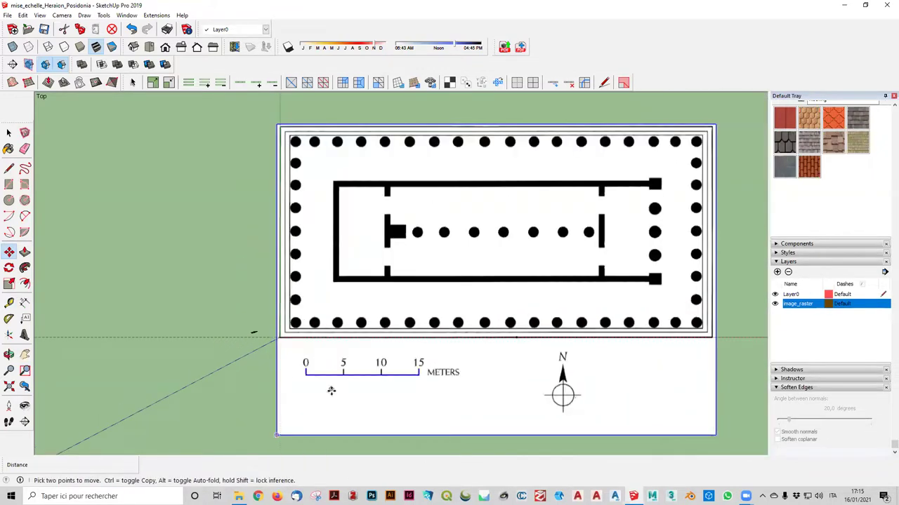
scroll(332, 379, "down", 2)
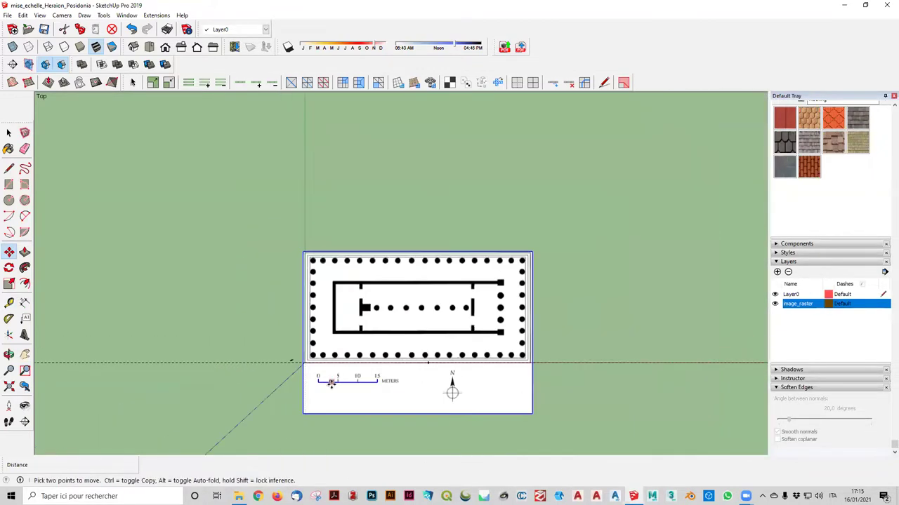
left_click(7, 15)
left_click(32, 61)
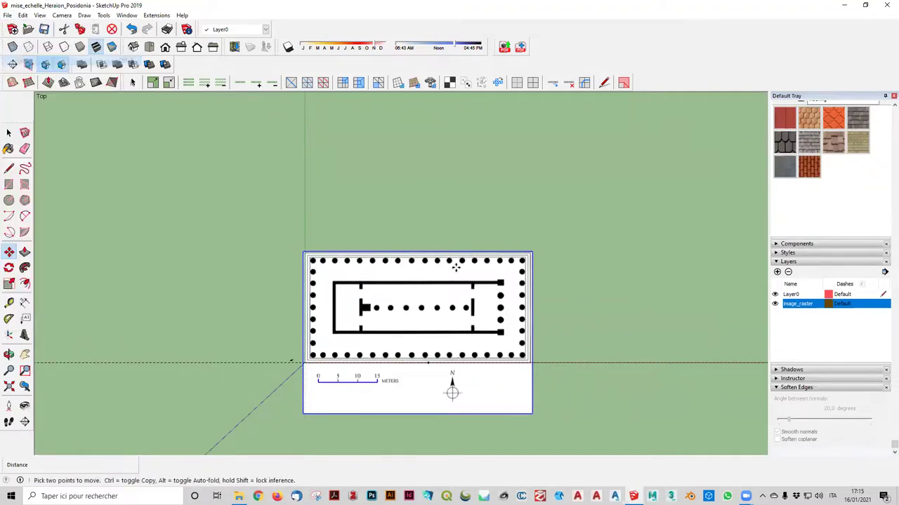